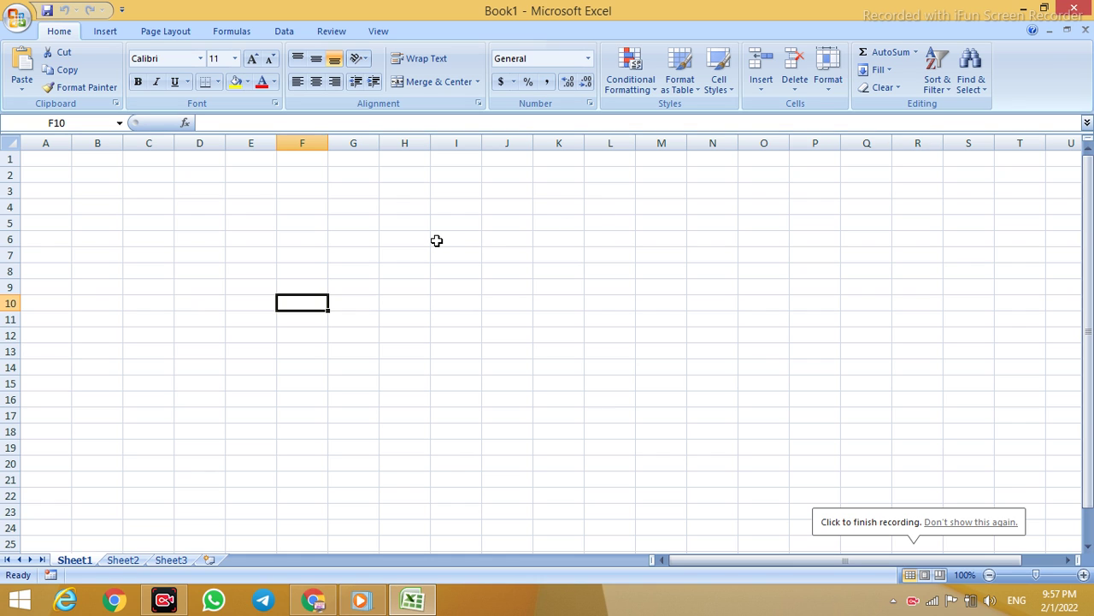
# Browse the workbook's other sheets, then return to Sheet1
pyautogui.click(238, 257)
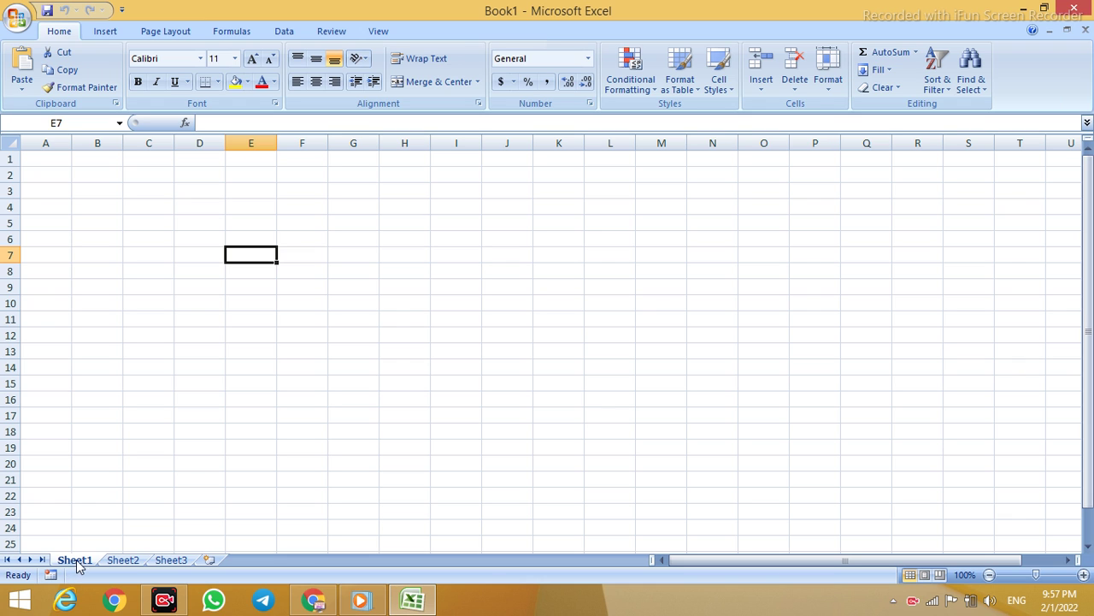
pyautogui.click(122, 561)
pyautogui.click(171, 561)
pyautogui.click(122, 561)
pyautogui.click(74, 561)
# Click through cells A1, B1, C1 and rows 3–5 to inspect Sheet1's grid
pyautogui.click(104, 201)
pyautogui.click(62, 160)
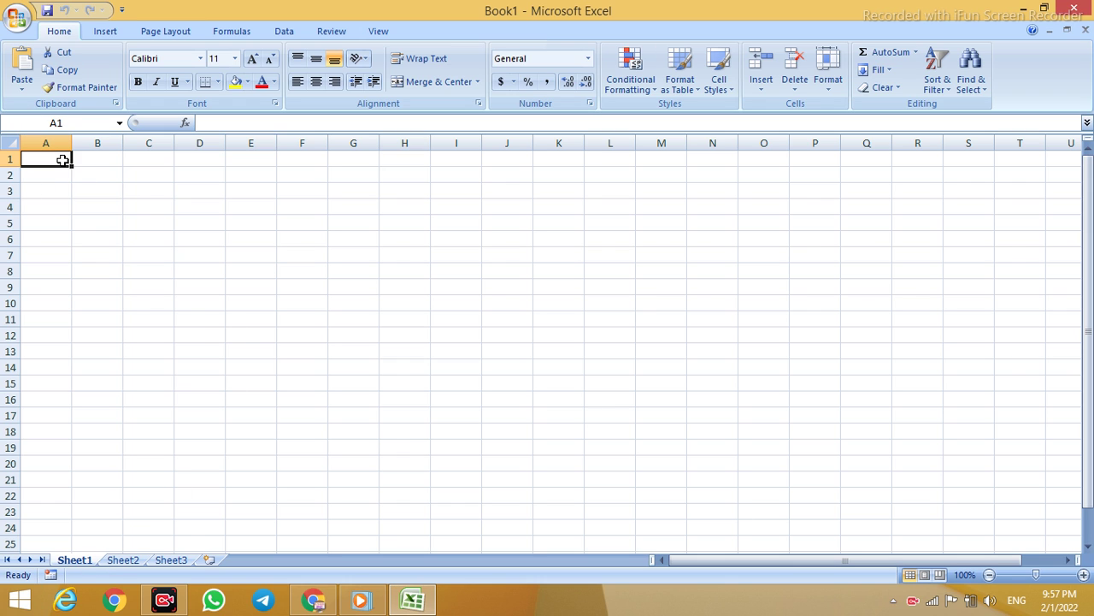
pyautogui.click(90, 160)
pyautogui.click(144, 157)
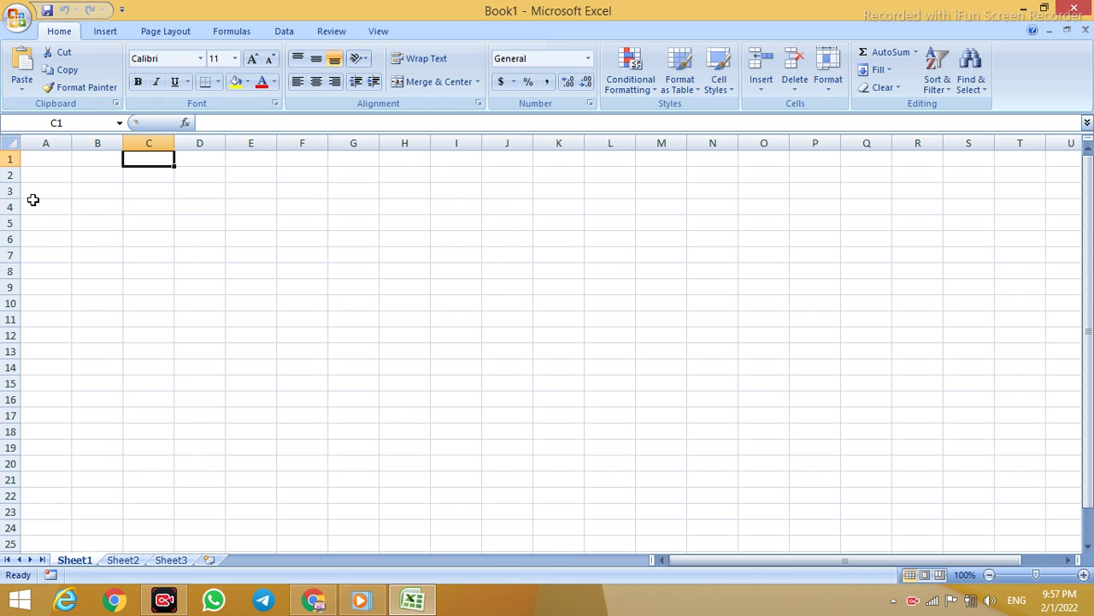
pyautogui.click(9, 190)
pyautogui.click(9, 206)
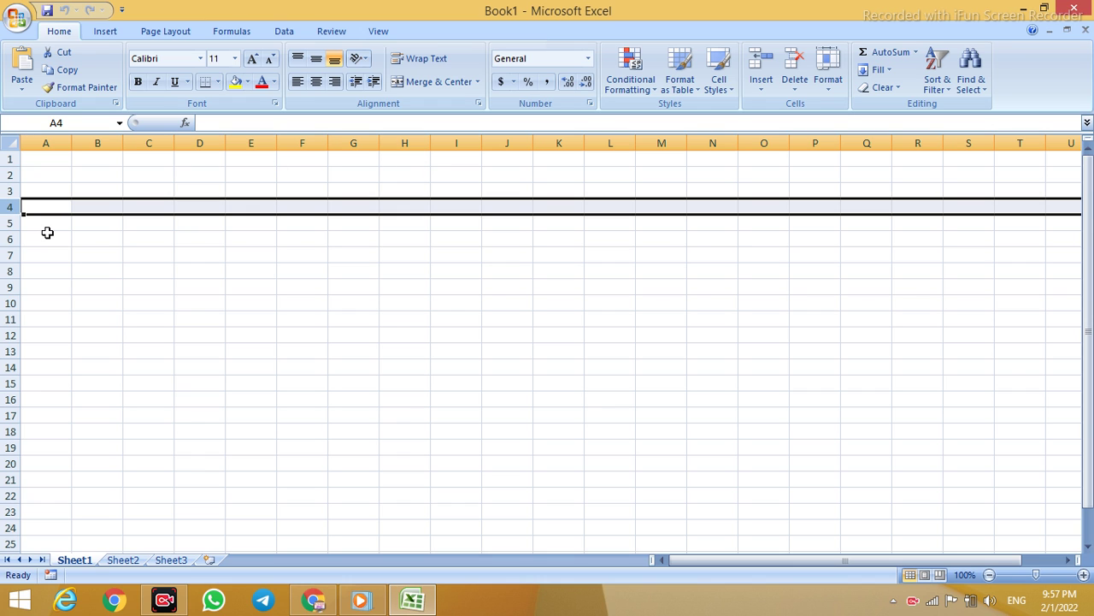
pyautogui.click(10, 222)
pyautogui.click(195, 256)
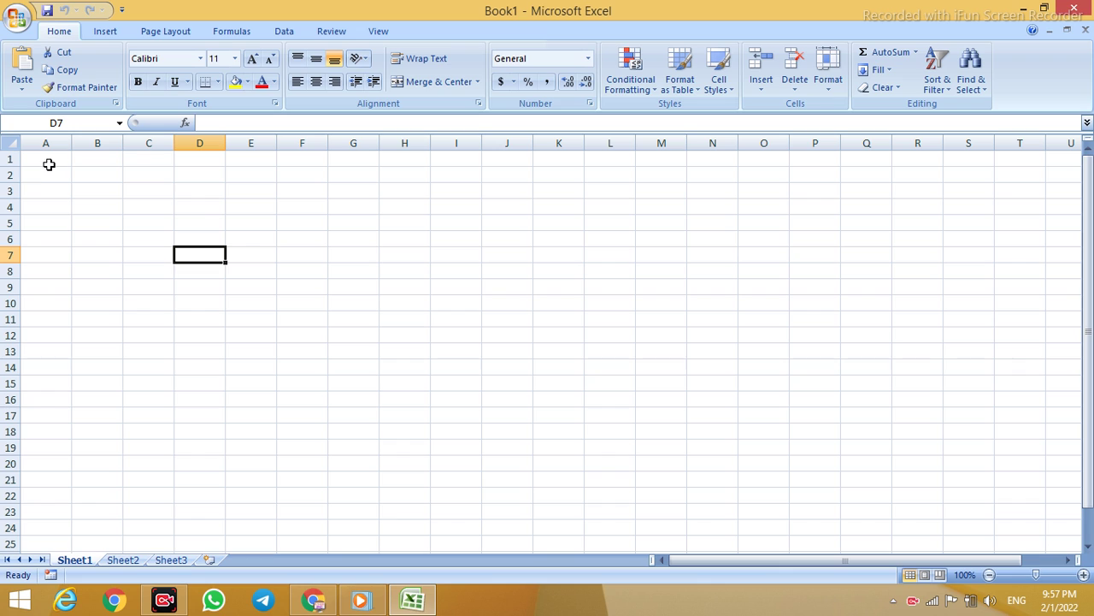
# Merge A1:B2 into a single cell
pyautogui.click(88, 224)
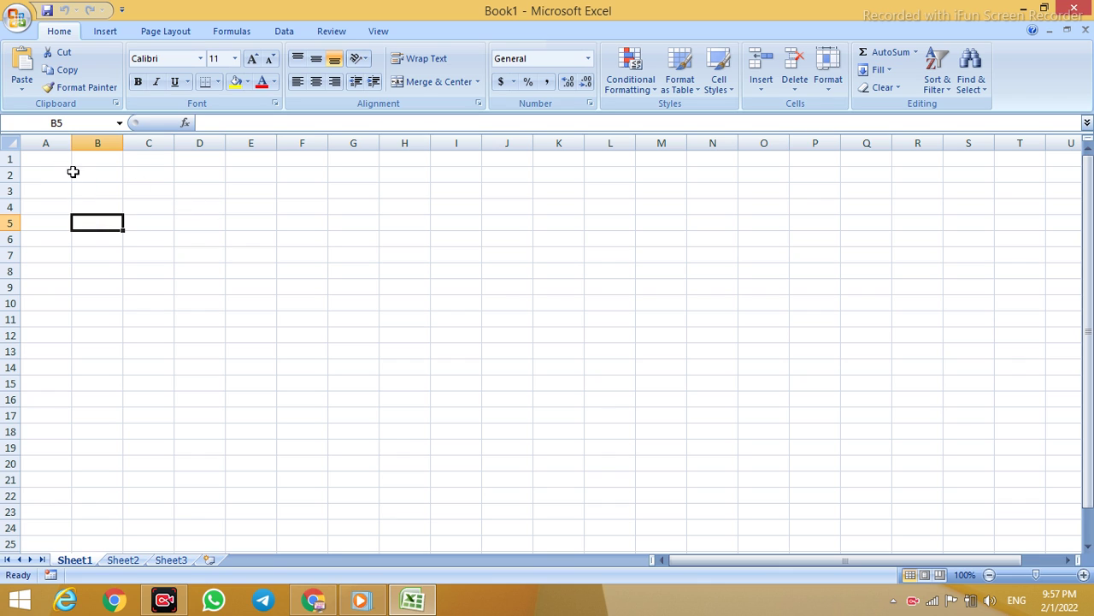
pyautogui.moveTo(53, 159); pyautogui.dragTo(106, 168)
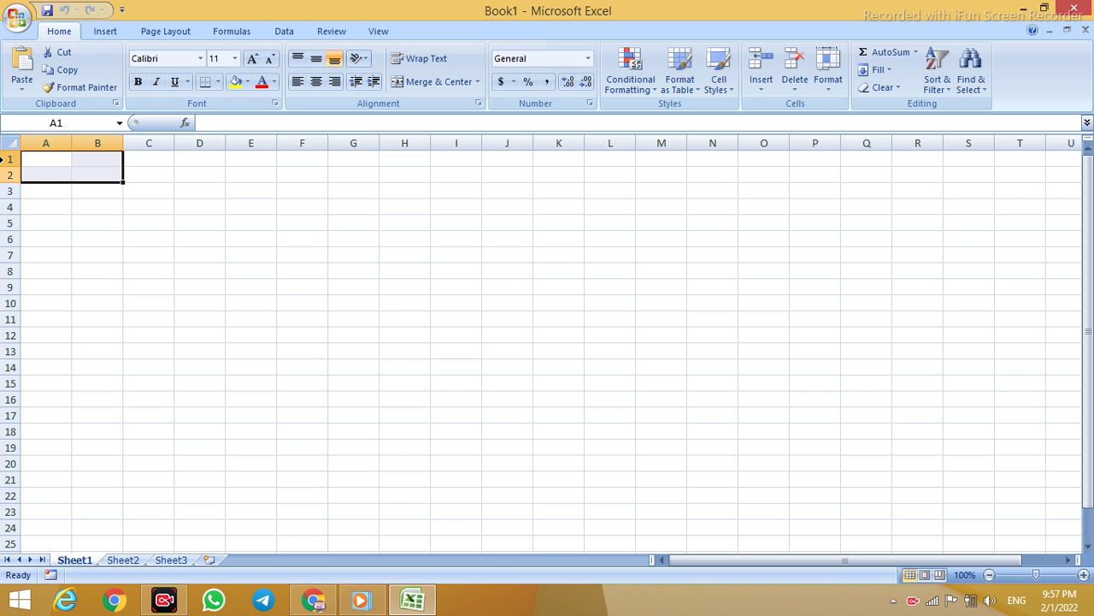
pyautogui.click(436, 83)
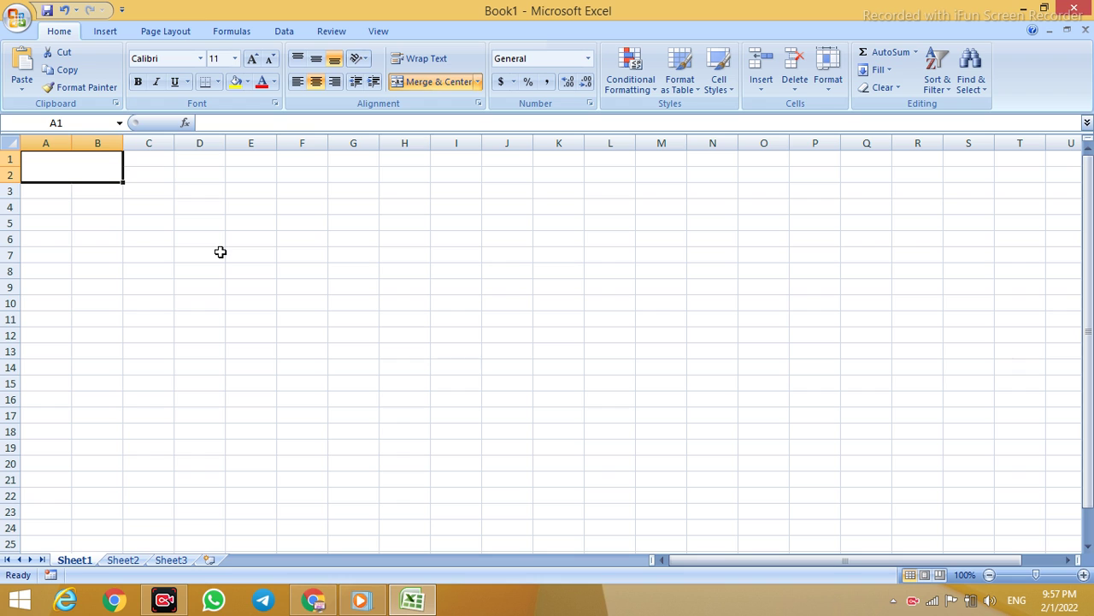
pyautogui.click(263, 267)
# Copy the merged A1:B2 block and paste it at C1, A3 and C3
pyautogui.click(96, 163)
pyautogui.hotkey('ctrl', 'c')
pyautogui.click(161, 160)
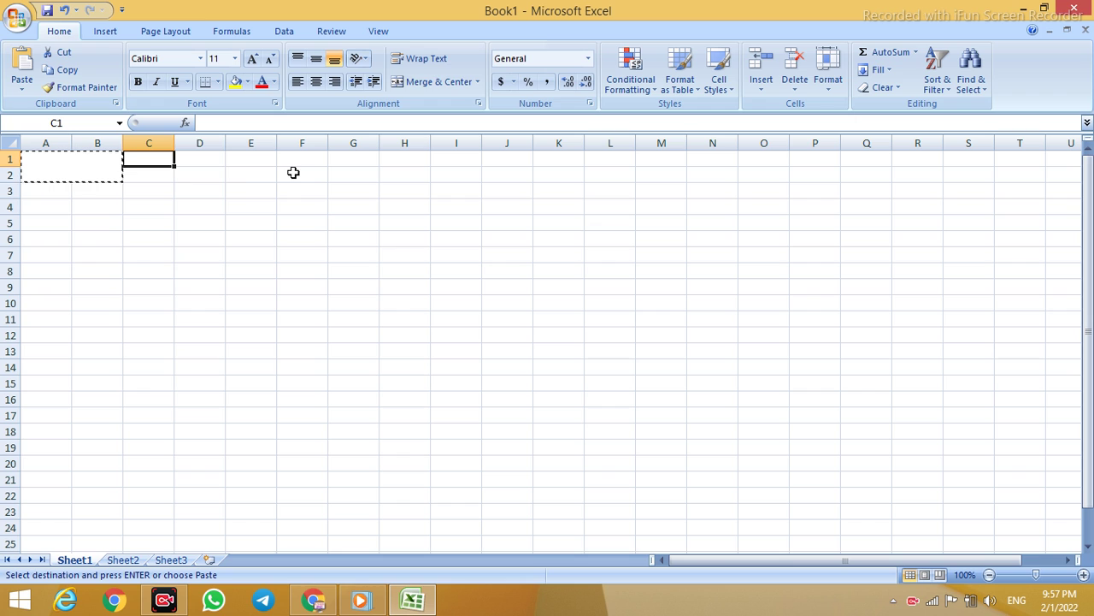
pyautogui.hotkey('ctrl', 'v')
pyautogui.click(31, 190)
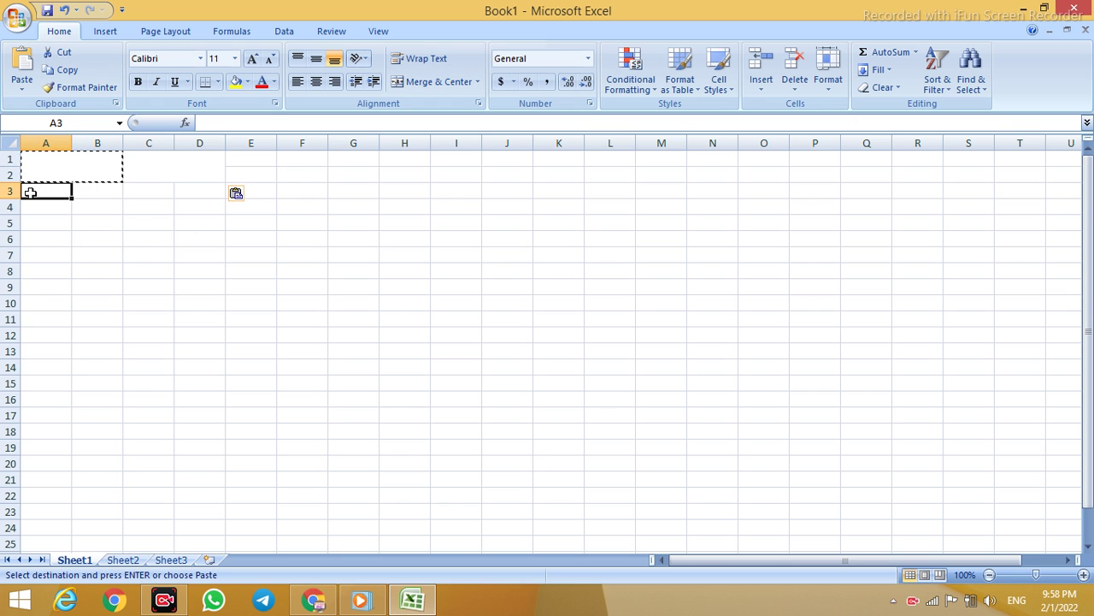
pyautogui.hotkey('ctrl', 'v')
pyautogui.click(142, 187)
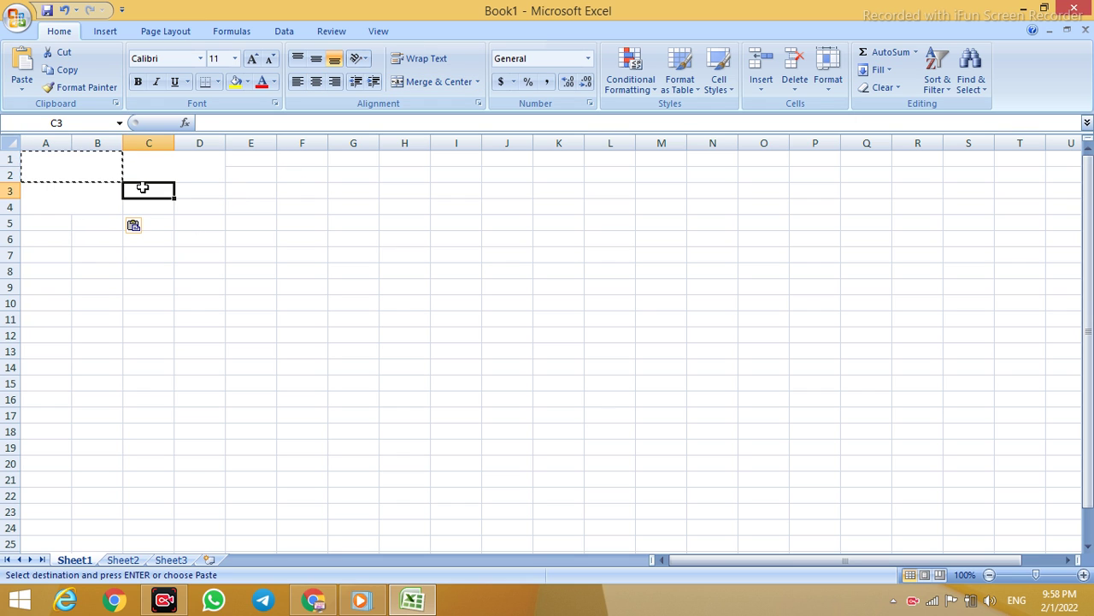
pyautogui.press('Return')
# Reselect the merged A1:B2 block after checking the pasted copies
pyautogui.click(342, 238)
pyautogui.click(68, 175)
pyautogui.click(250, 205)
pyautogui.click(72, 173)
pyautogui.click(354, 210)
pyautogui.click(80, 168)
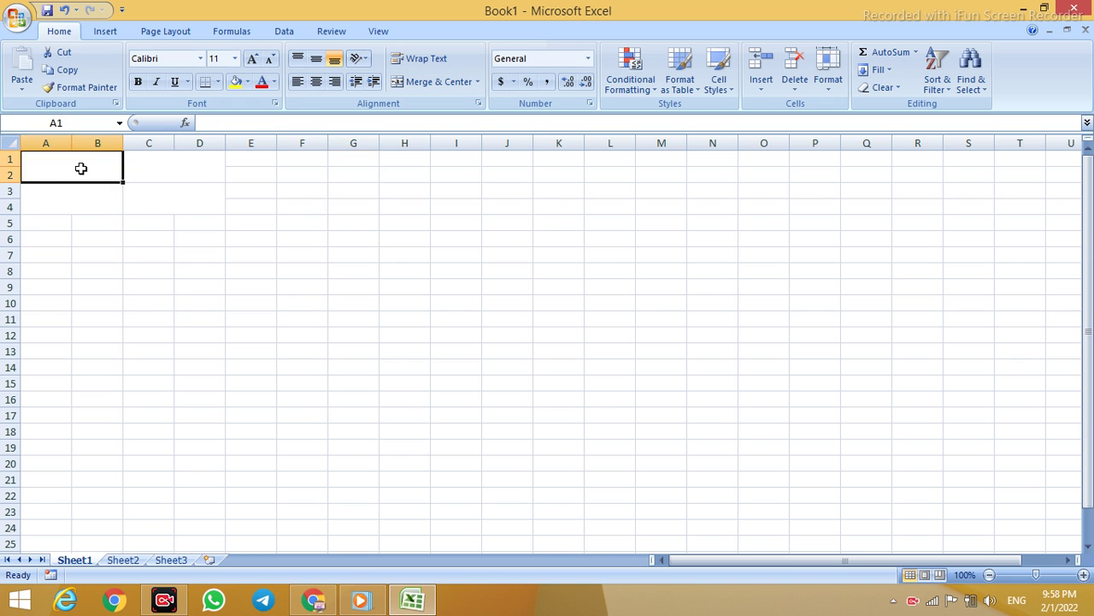
# Enter PETROL in merged A1 and DIESEL in merged C1
pyautogui.write('pen')
pyautogui.press('BackSpace')
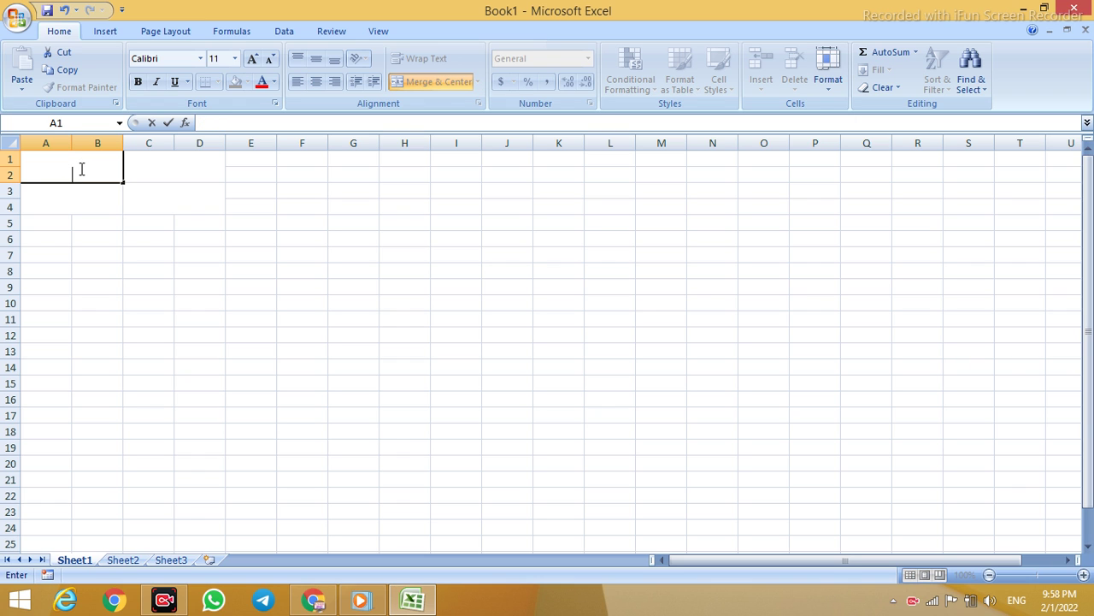
pyautogui.write('TROL')
pyautogui.press('Tab')
pyautogui.write('DIESEL')
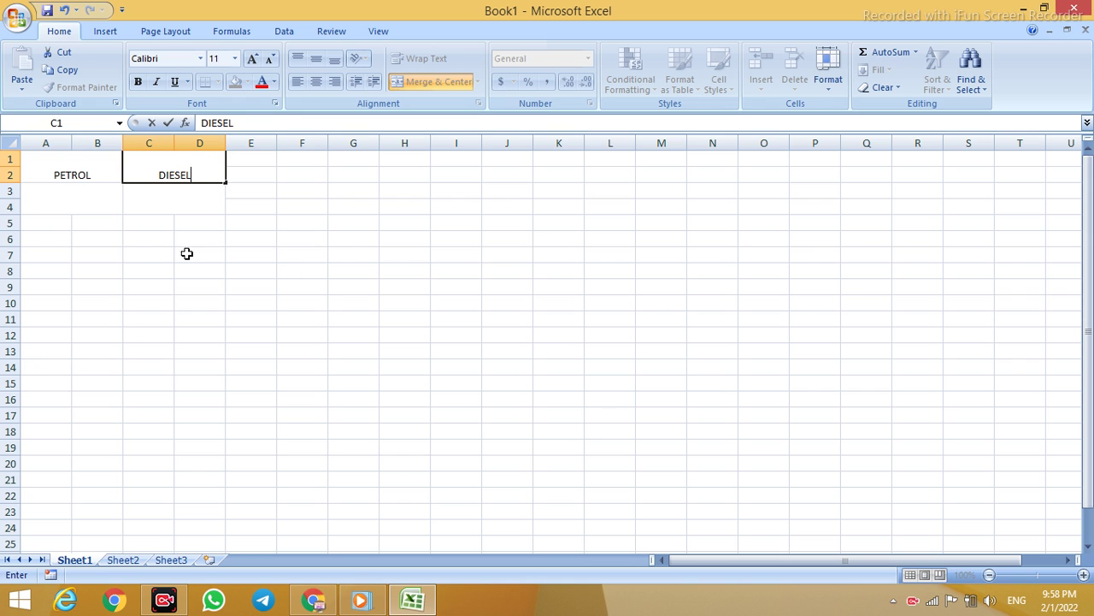
pyautogui.click(473, 283)
# Make the A1:D2 headers middle-aligned, size 16, white text on grey fill
pyautogui.moveTo(65, 167); pyautogui.dragTo(146, 171)
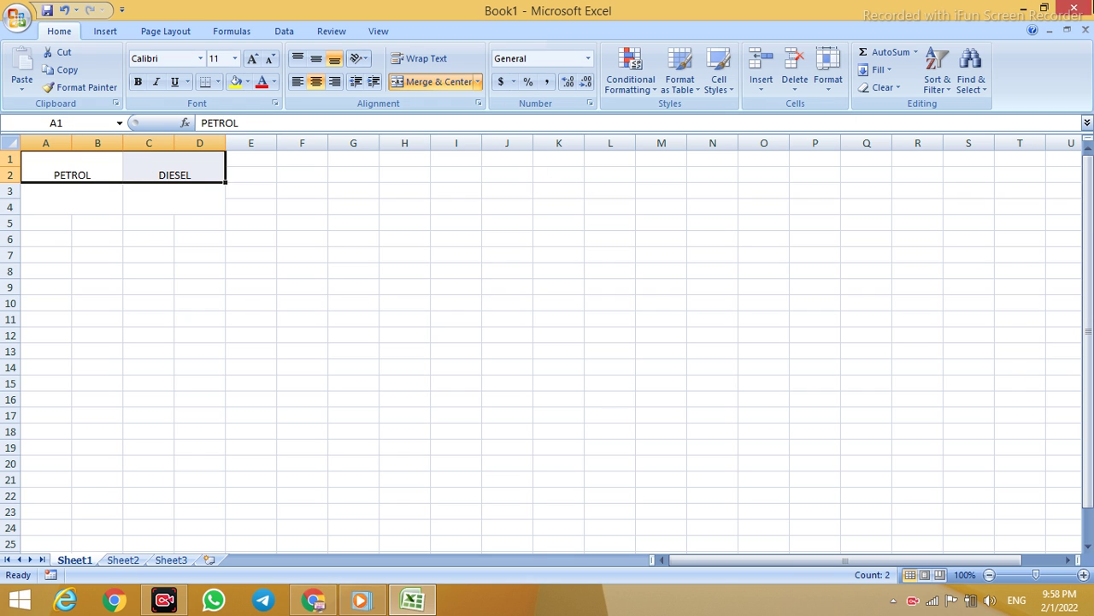
pyautogui.click(317, 61)
pyautogui.click(255, 58)
pyautogui.click(254, 58)
pyautogui.click(254, 58)
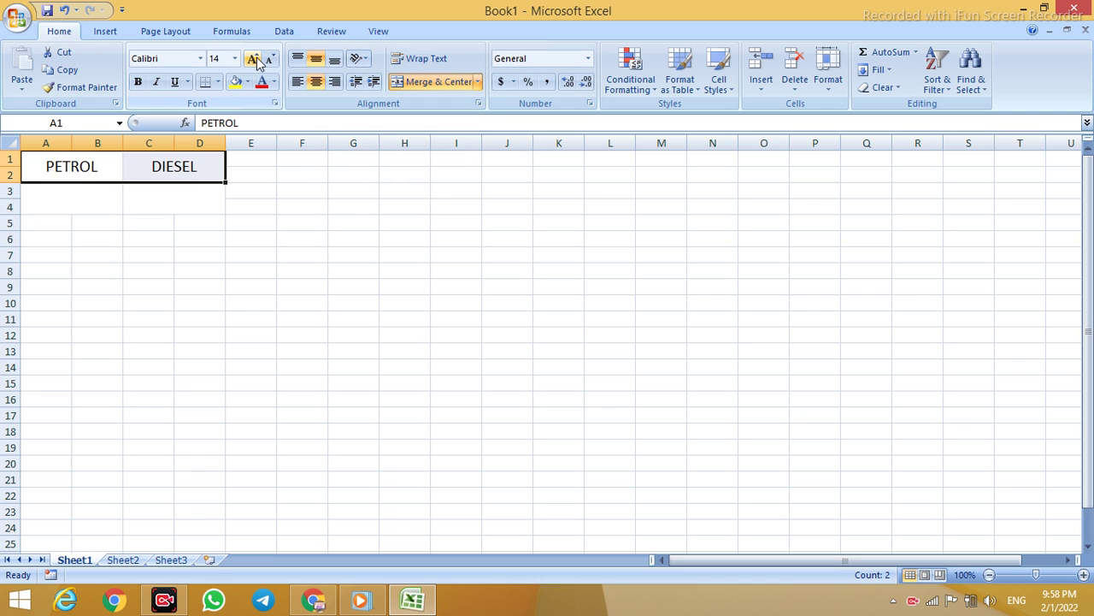
pyautogui.click(275, 83)
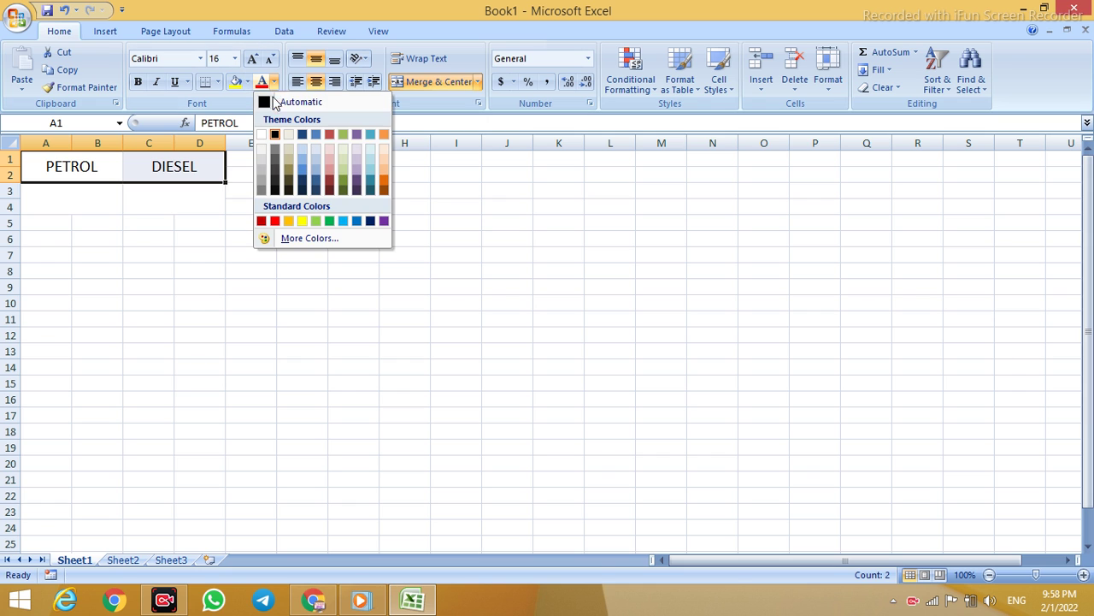
pyautogui.click(261, 134)
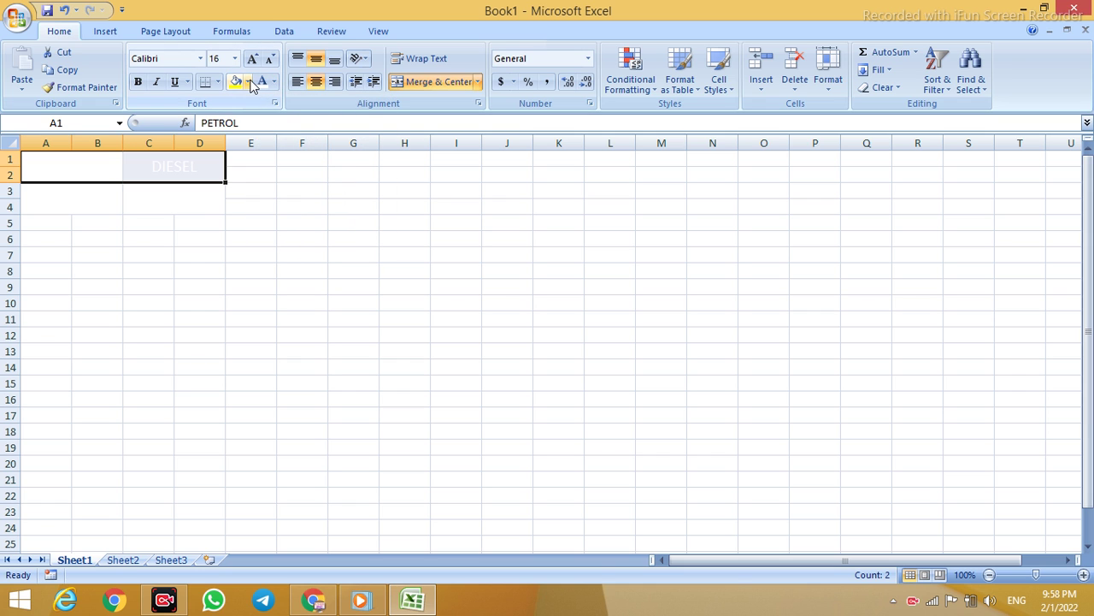
pyautogui.click(247, 81)
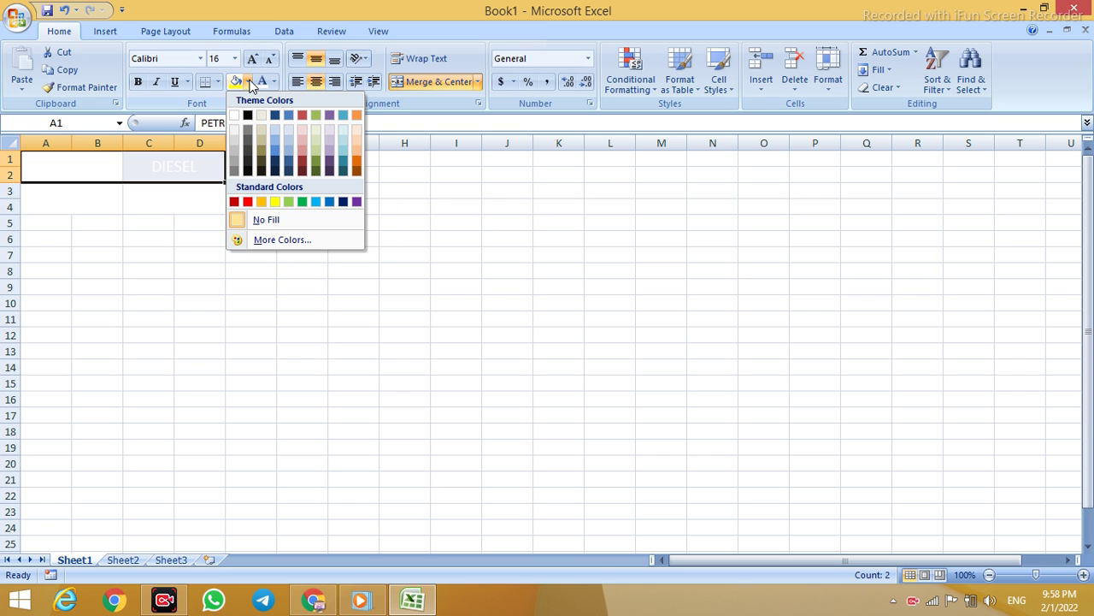
pyautogui.click(247, 129)
pyautogui.click(359, 222)
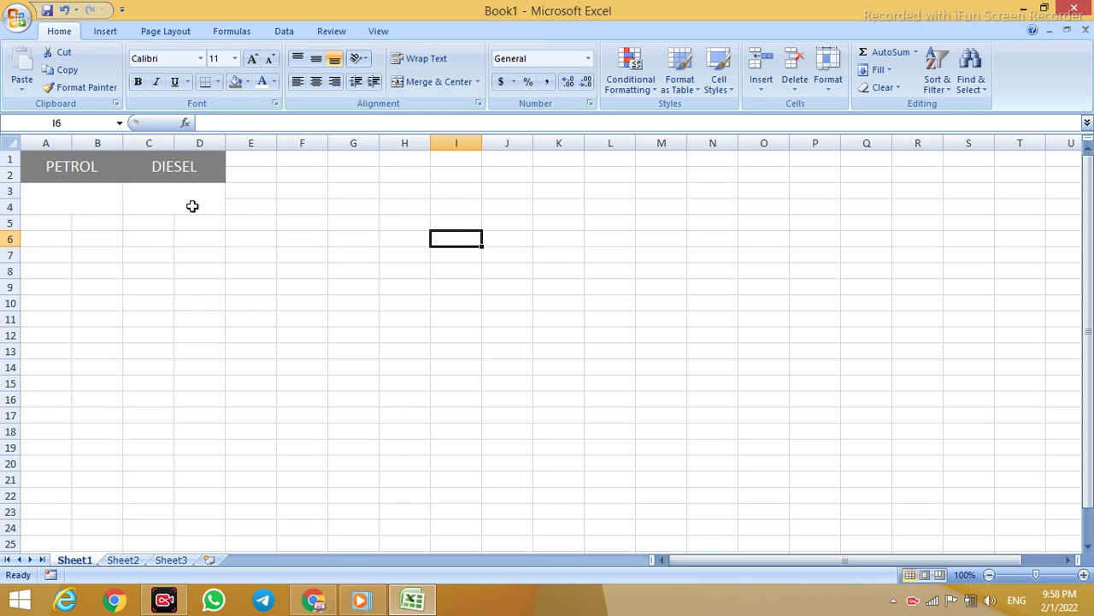
pyautogui.press('Down')
pyautogui.press('Down')
# Enter RS 95 as the petrol price in merged A3
pyautogui.moveTo(96, 158); pyautogui.dragTo(85, 205)
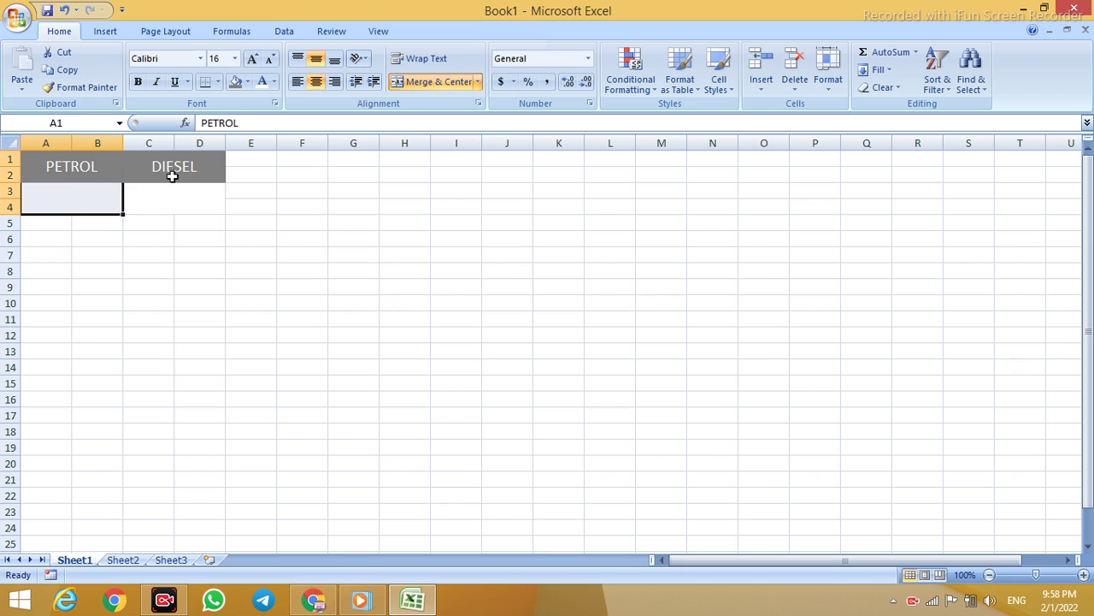
pyautogui.moveTo(171, 174); pyautogui.dragTo(197, 209)
pyautogui.click(404, 190)
pyautogui.click(302, 238)
pyautogui.moveTo(45, 190); pyautogui.dragTo(97, 206)
pyautogui.click(353, 239)
pyautogui.click(87, 205)
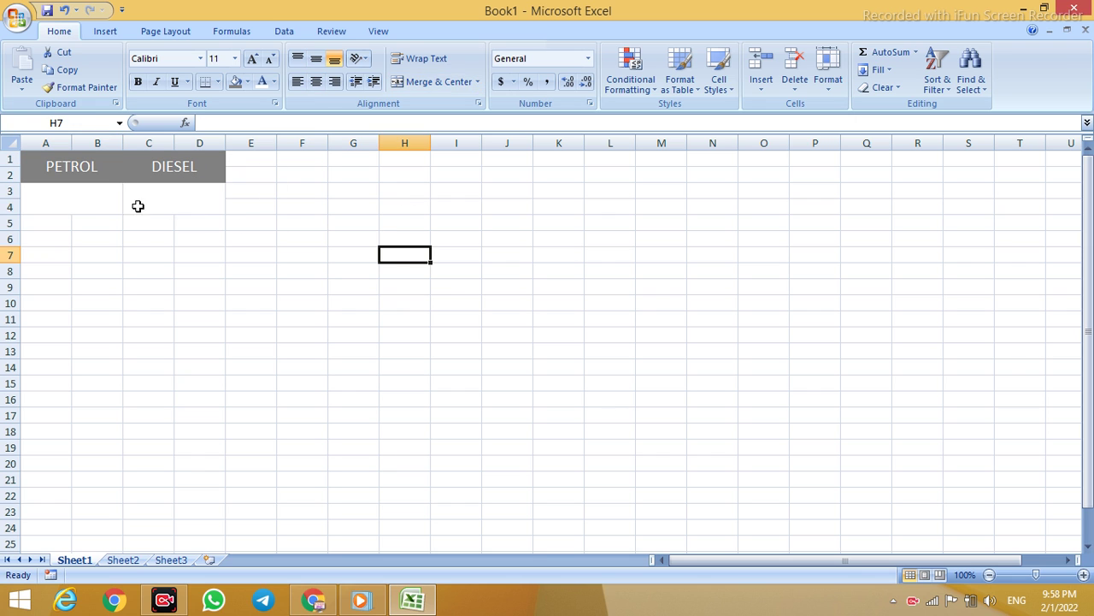
pyautogui.write('RS')
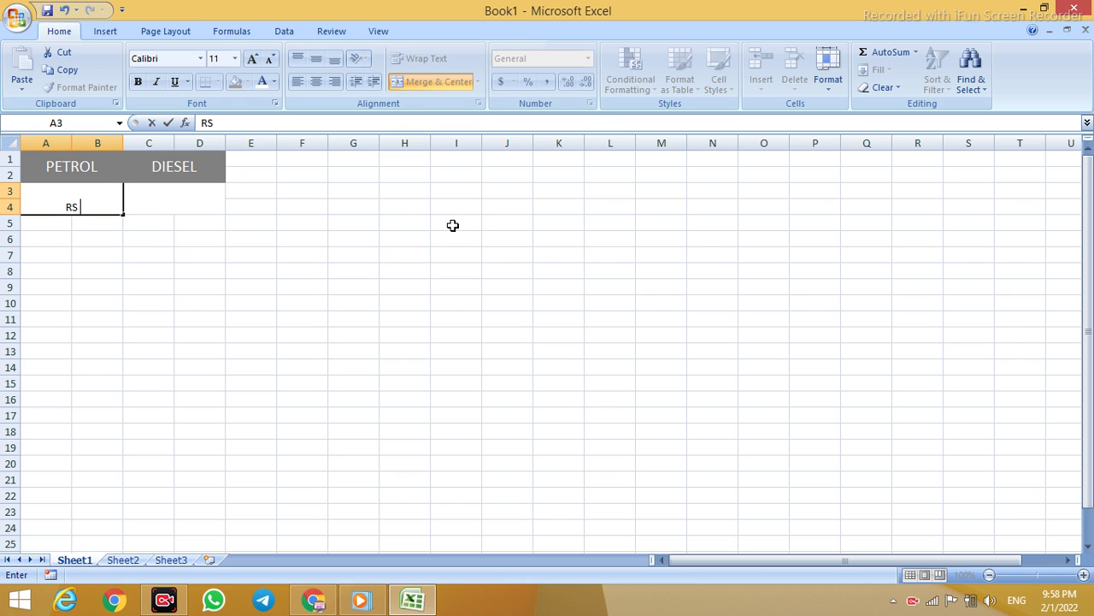
pyautogui.write(' 95')
pyautogui.click(510, 236)
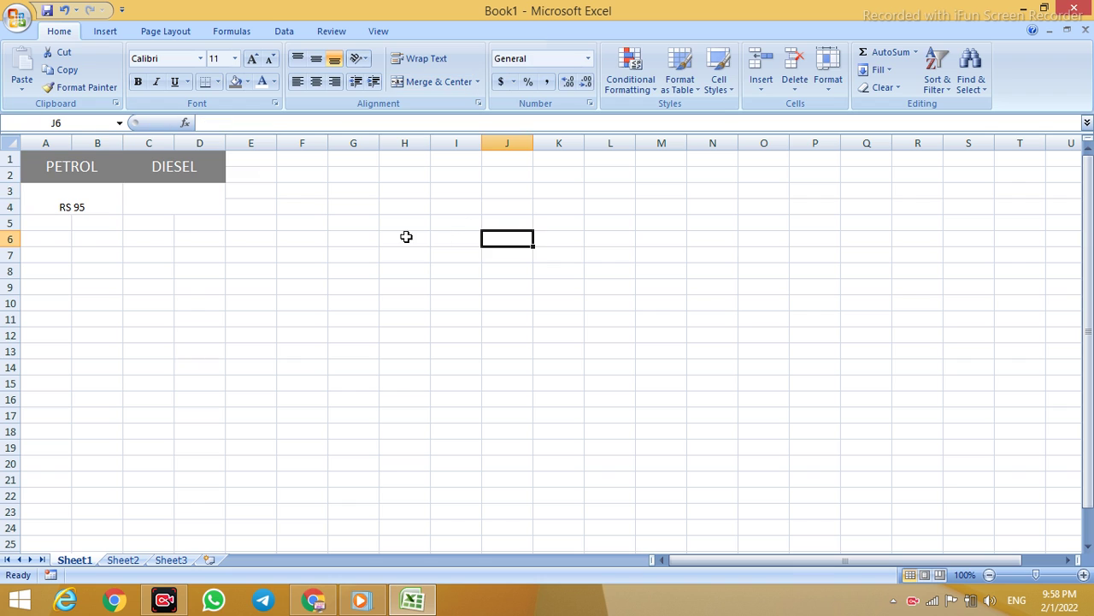
# Put the heading LTR in G3 and 10 litres in G4
pyautogui.click(336, 194)
pyautogui.write('L')
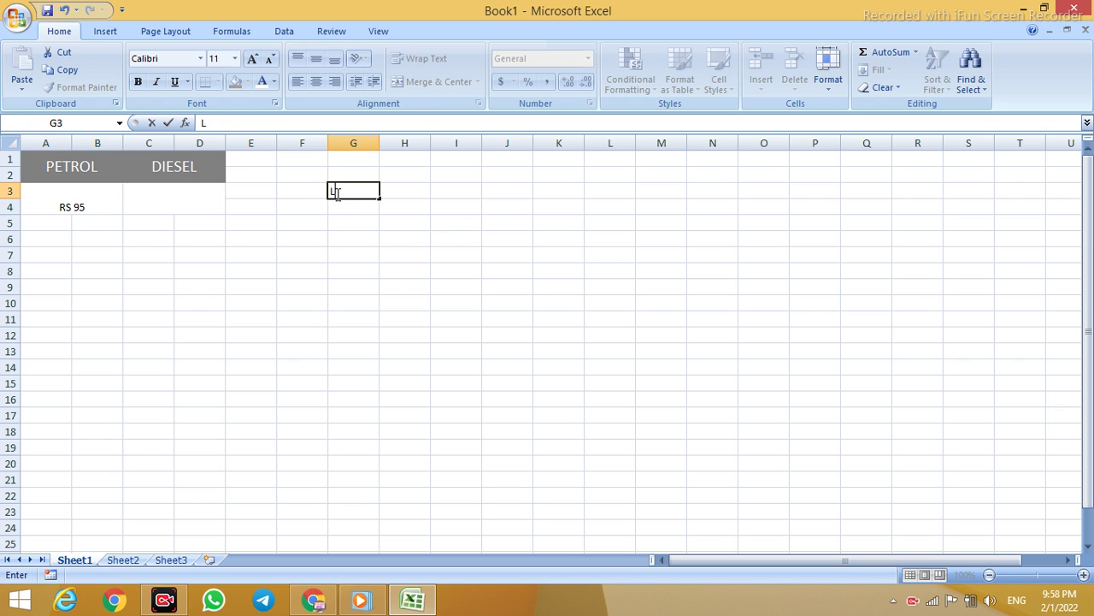
pyautogui.write('TR')
pyautogui.press('Tab')
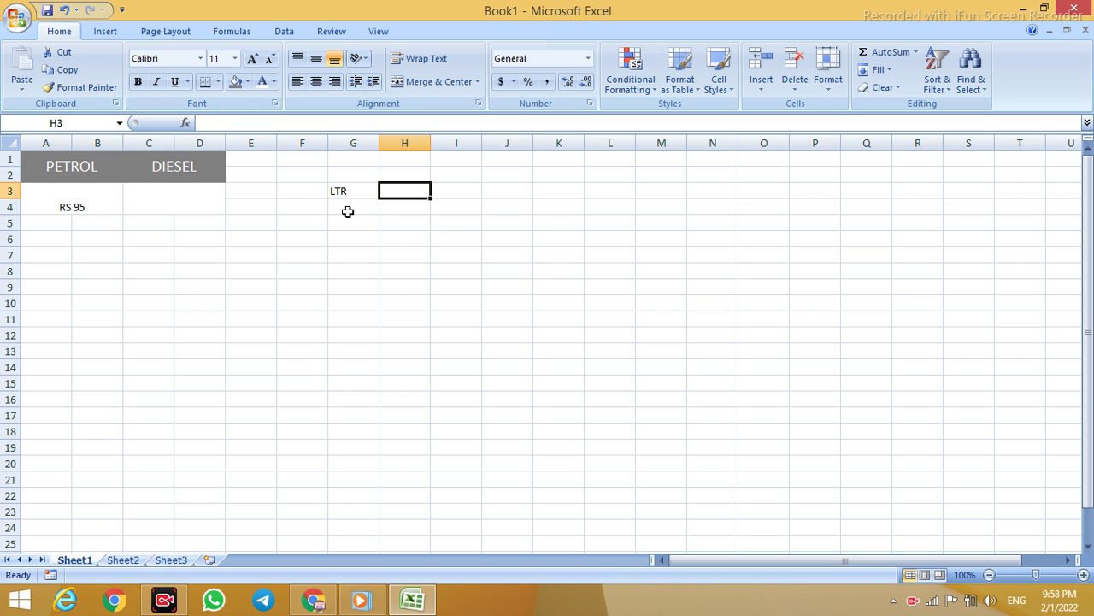
pyautogui.click(348, 210)
pyautogui.write('10')
pyautogui.click(349, 263)
# Enter the amount formula =A3*G4 in G5, which returns #VALUE!
pyautogui.click(346, 227)
pyautogui.write('=')
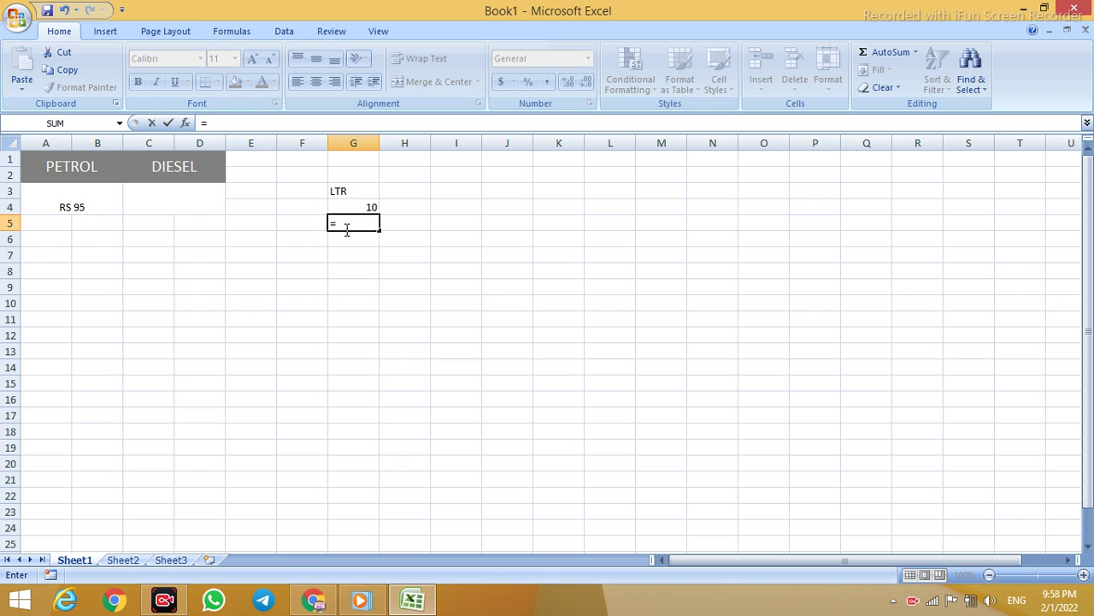
pyautogui.click(77, 203)
pyautogui.write('*')
pyautogui.click(357, 204)
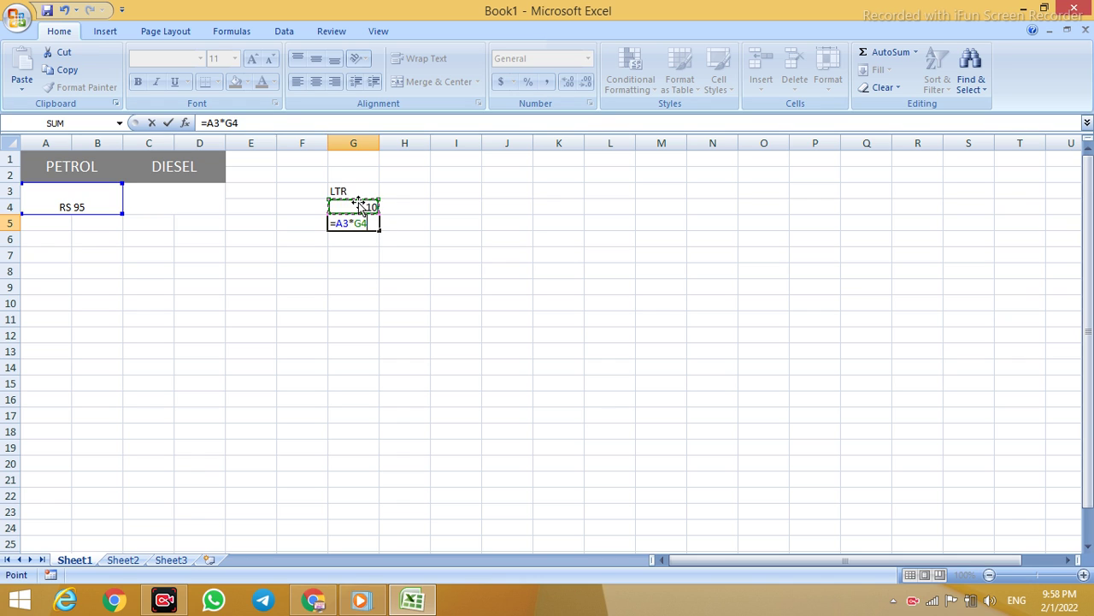
pyautogui.press('Return')
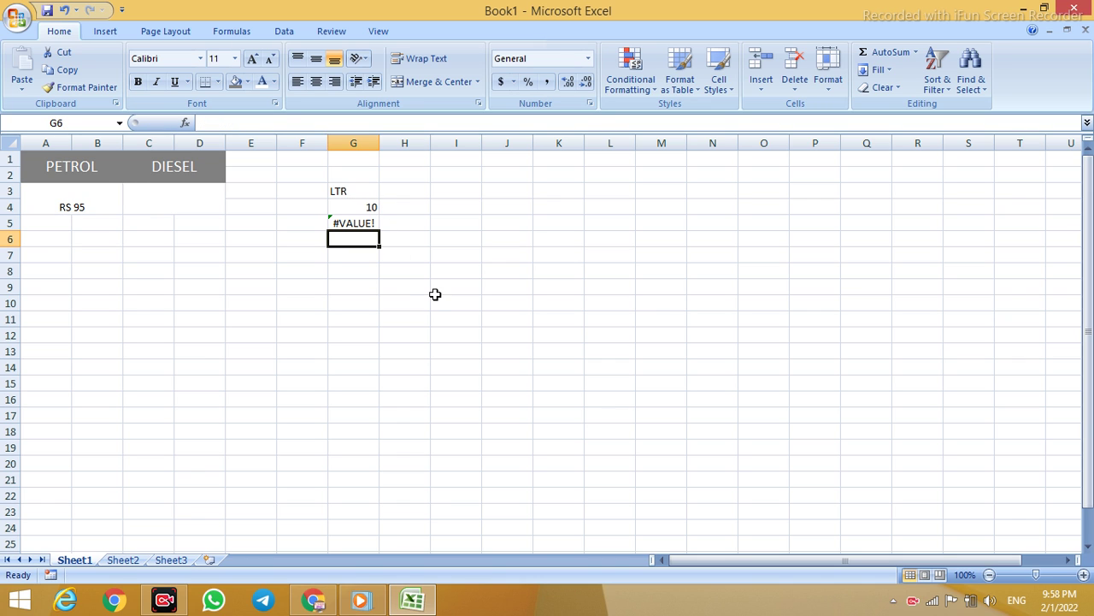
pyautogui.click(301, 315)
pyautogui.click(82, 223)
# Change the petrol price in A3 from RS 95 to plain 95
pyautogui.click(89, 209)
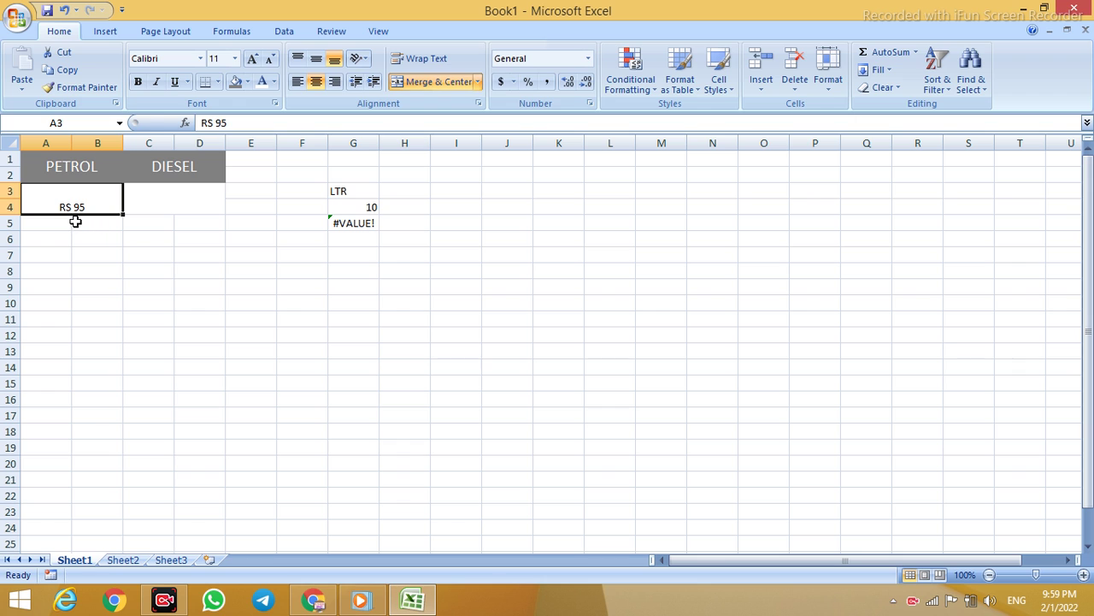
pyautogui.write('95')
pyautogui.click(448, 352)
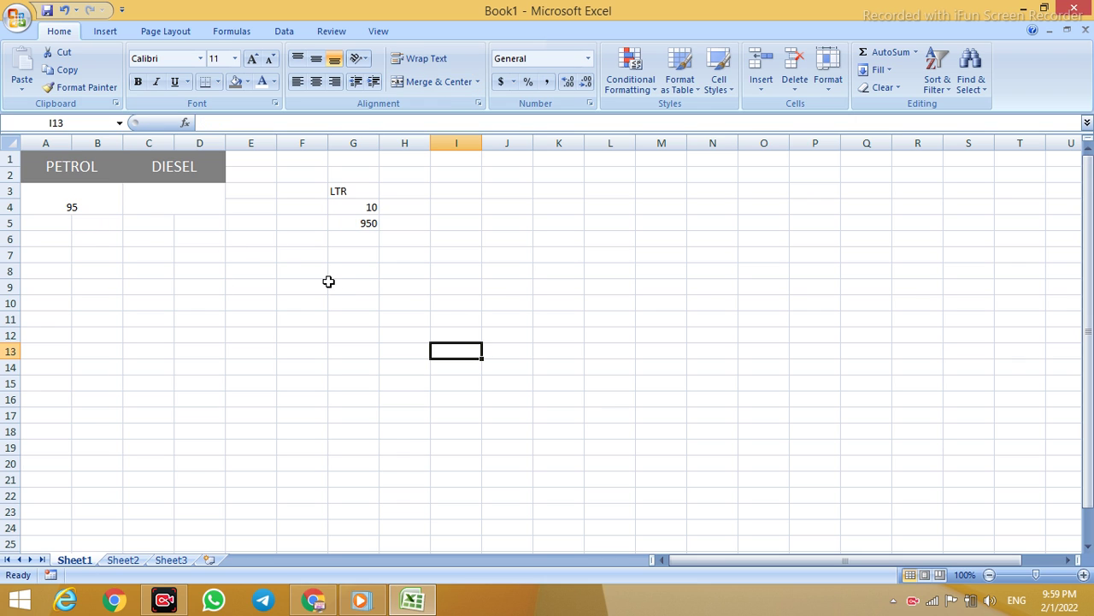
pyautogui.click(203, 273)
pyautogui.click(53, 193)
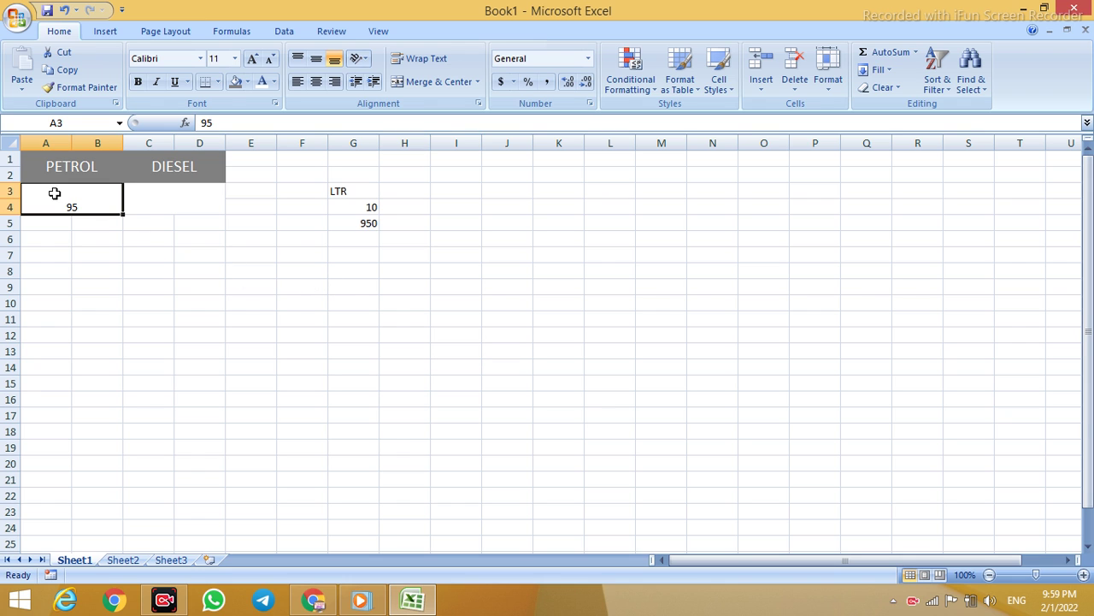
pyautogui.click(383, 335)
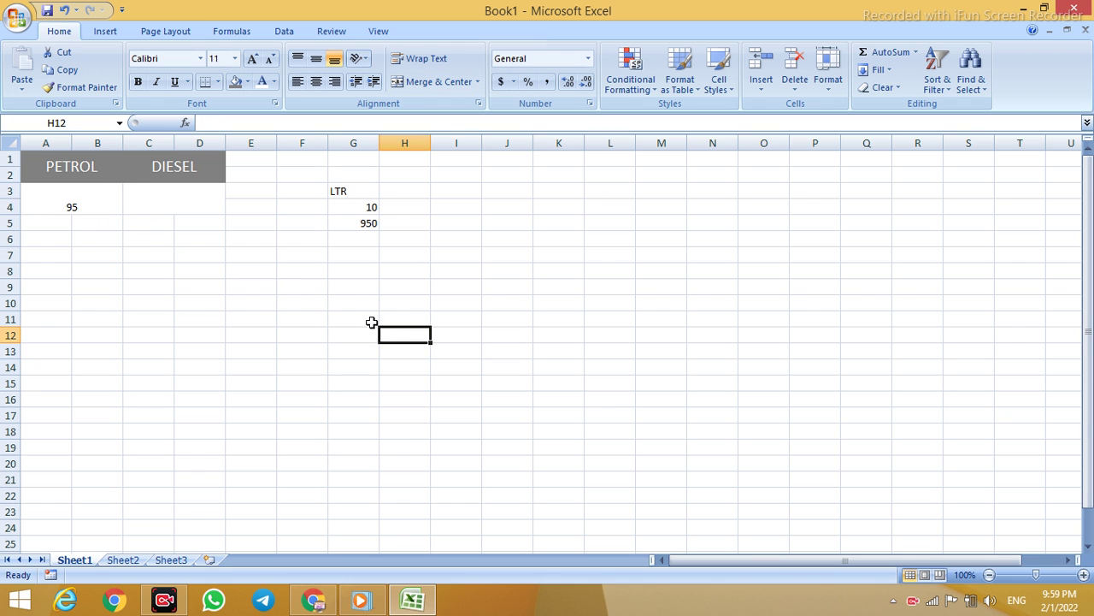
# Clear the petrol and diesel price cells A3:D4, leaving G5 at 0
pyautogui.moveTo(63, 200); pyautogui.dragTo(172, 206)
pyautogui.press('Delete')
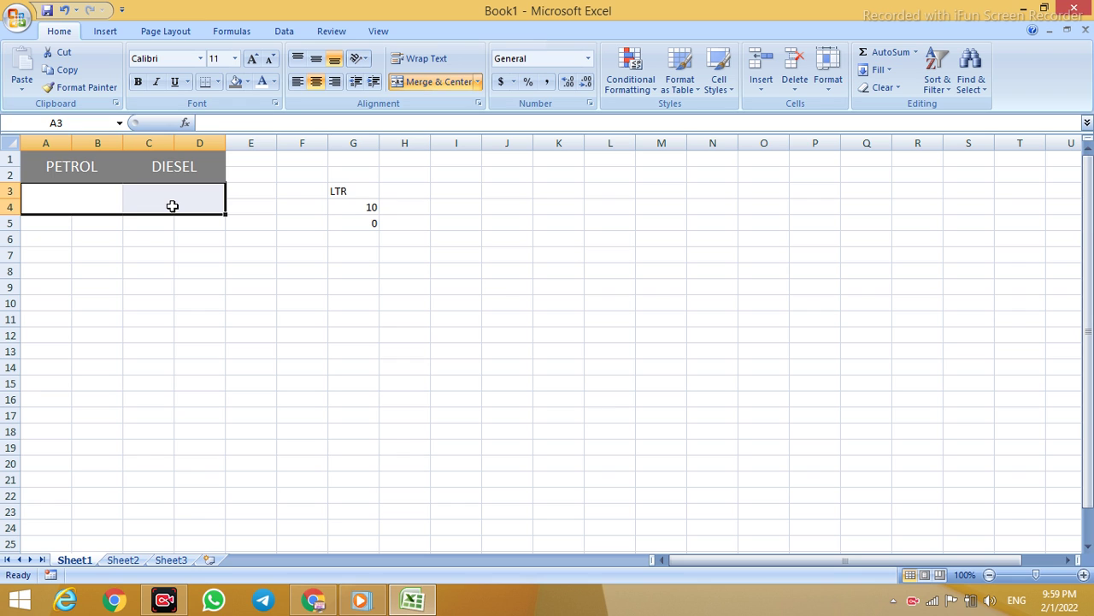
pyautogui.click(200, 285)
pyautogui.moveTo(69, 198); pyautogui.dragTo(197, 199)
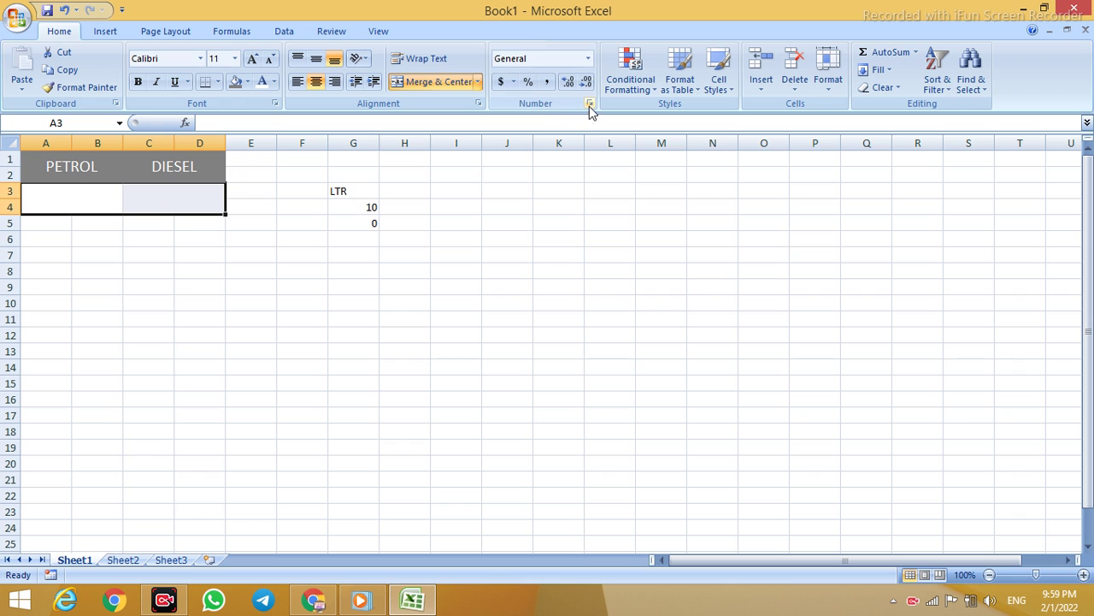
# Give the petrol price cell A3 the custom number format "Rs" #
pyautogui.click(513, 402)
pyautogui.hotkey('ctrl', '1')
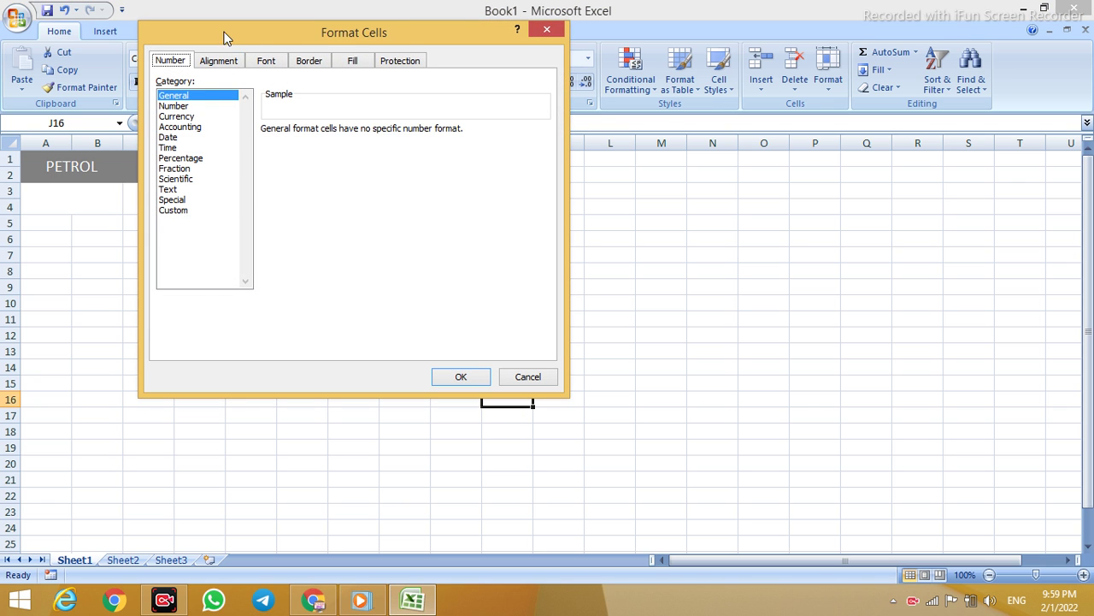
pyautogui.moveTo(225, 37); pyautogui.dragTo(334, 145)
pyautogui.click(700, 101)
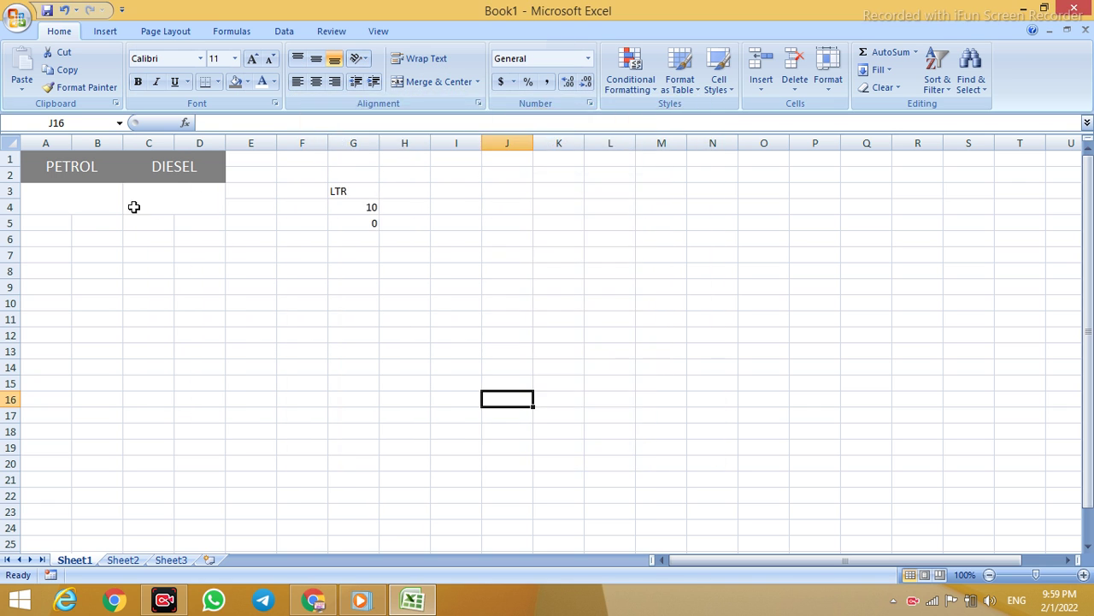
pyautogui.click(40, 202)
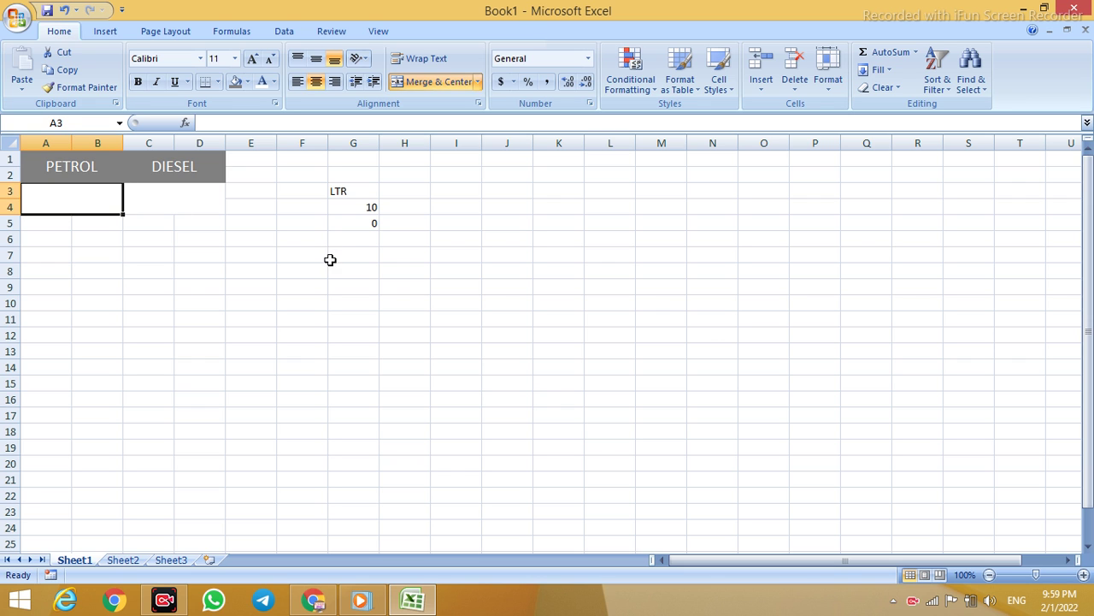
pyautogui.hotkey('ctrl', '1')
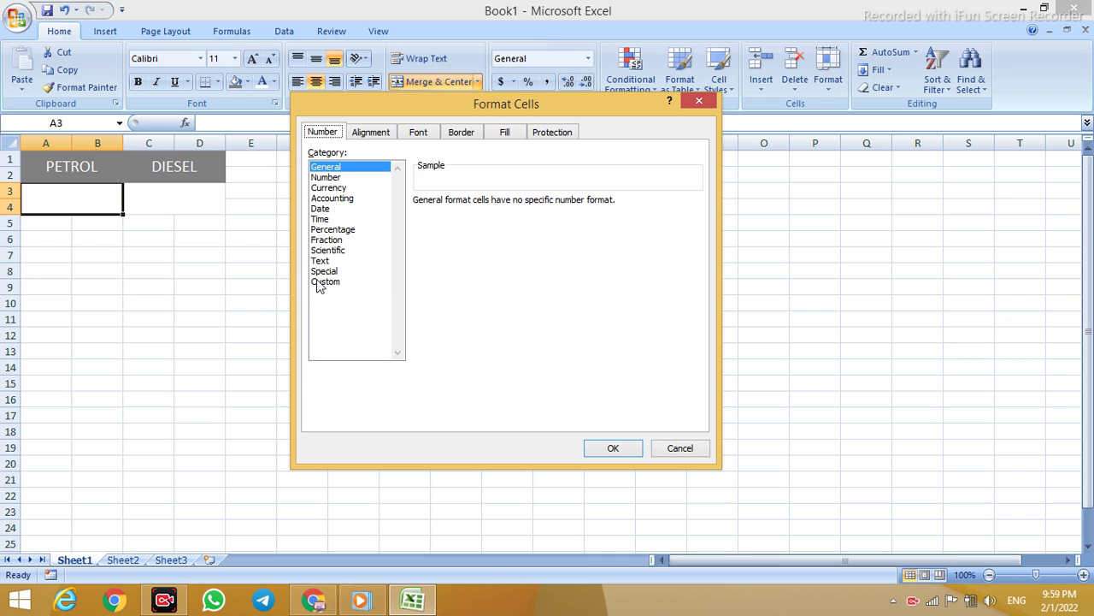
pyautogui.click(321, 282)
pyautogui.doubleClick(469, 212)
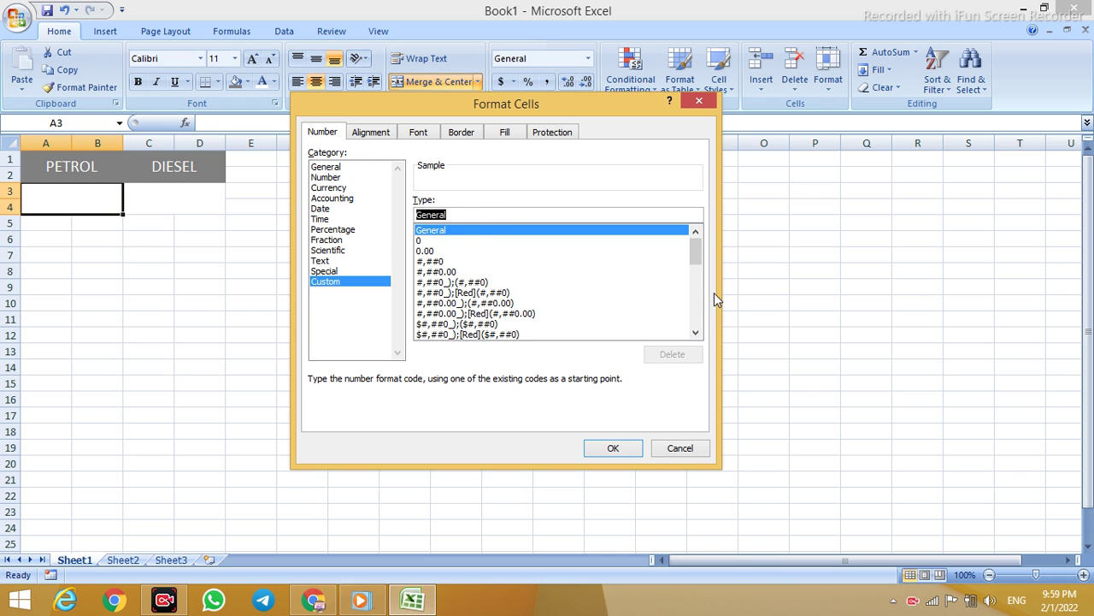
pyautogui.write('"Rs" #')
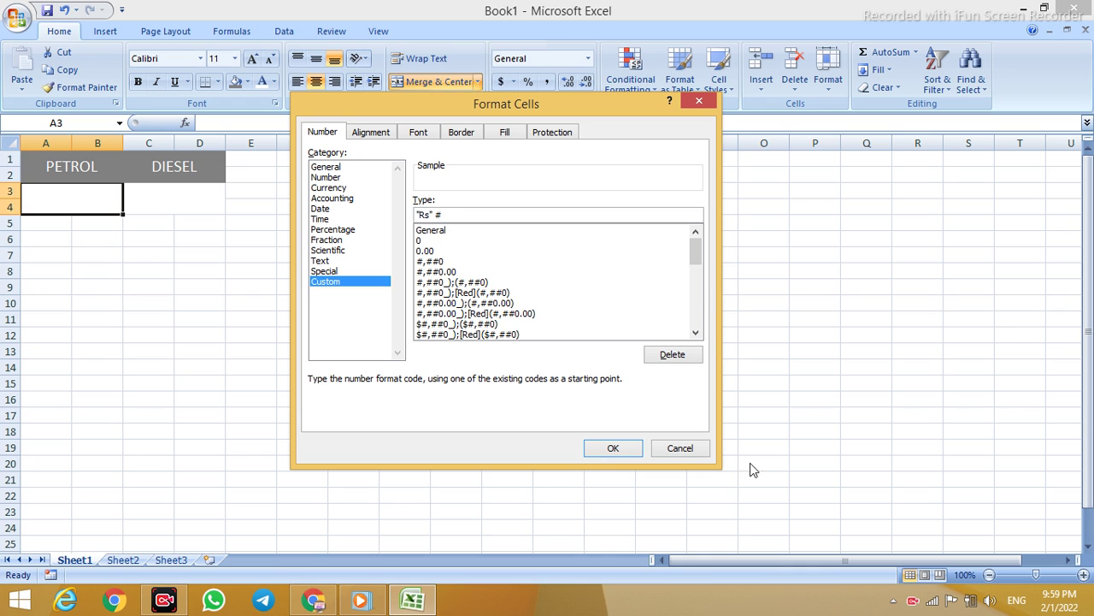
pyautogui.click(612, 447)
# Enter 95 as the petrol price so it shows Rs 95 and G5 gives 950
pyautogui.click(300, 345)
pyautogui.moveTo(120, 200); pyautogui.dragTo(205, 204)
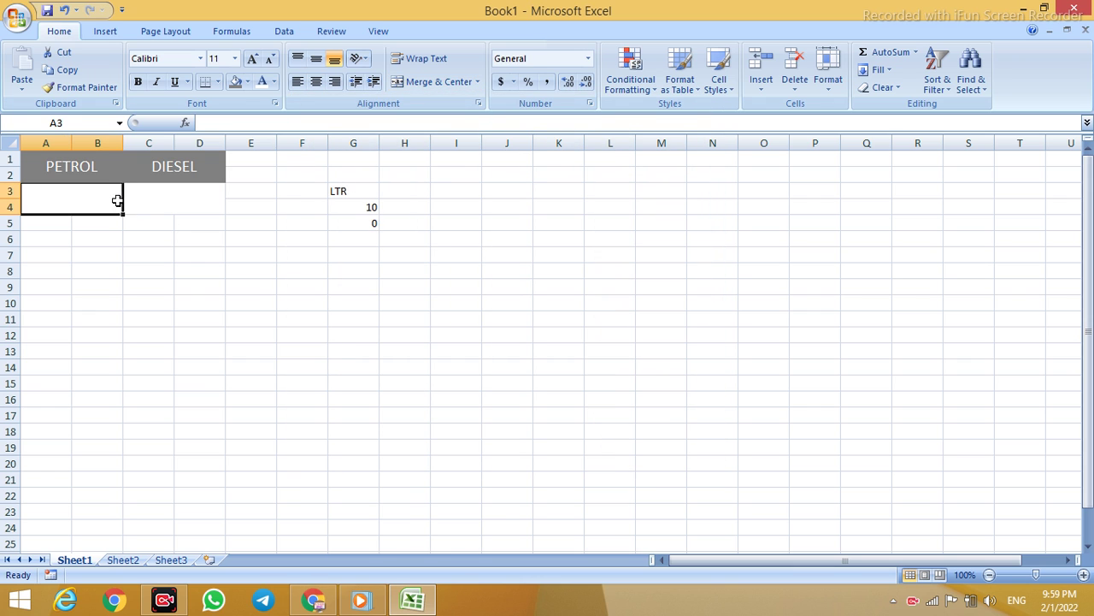
pyautogui.click(199, 399)
pyautogui.click(38, 197)
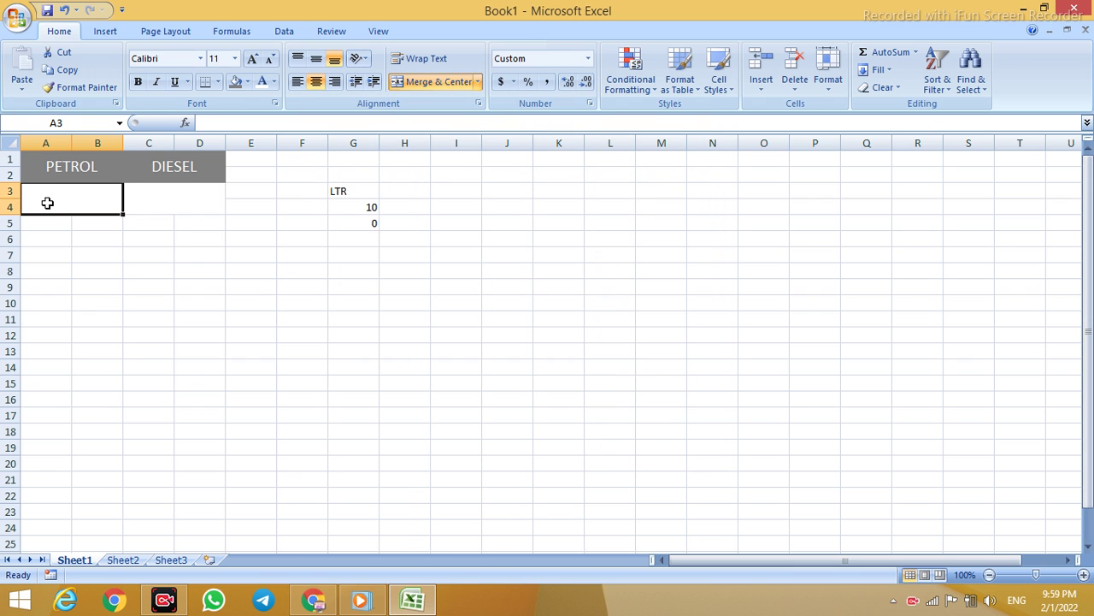
pyautogui.write('95')
pyautogui.click(219, 308)
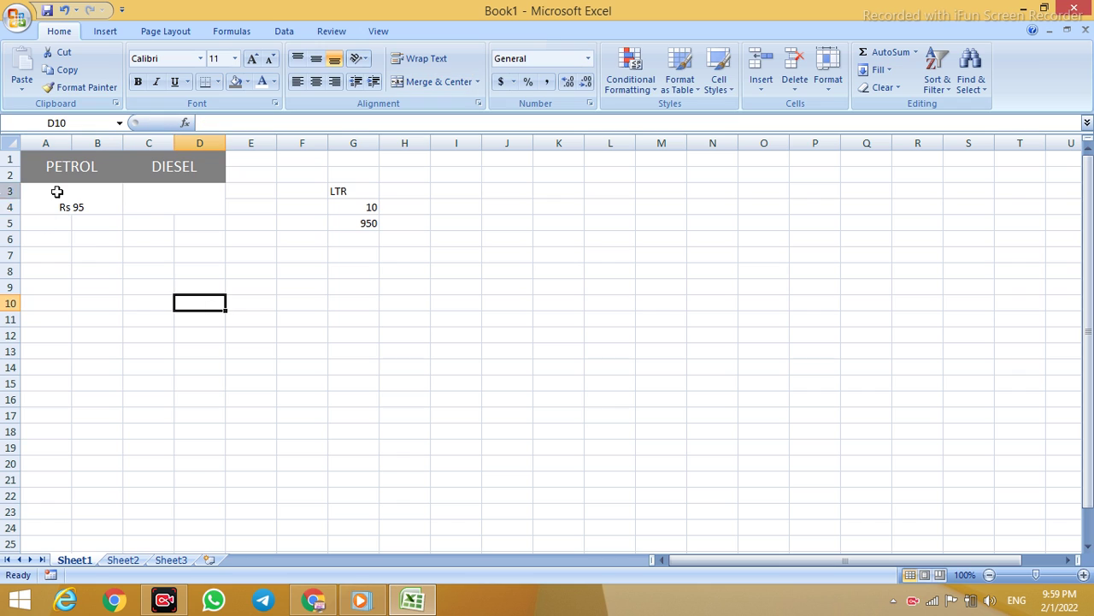
pyautogui.click(156, 205)
# Enter 85 as the diesel price and paint the Rs format onto it
pyautogui.write('85')
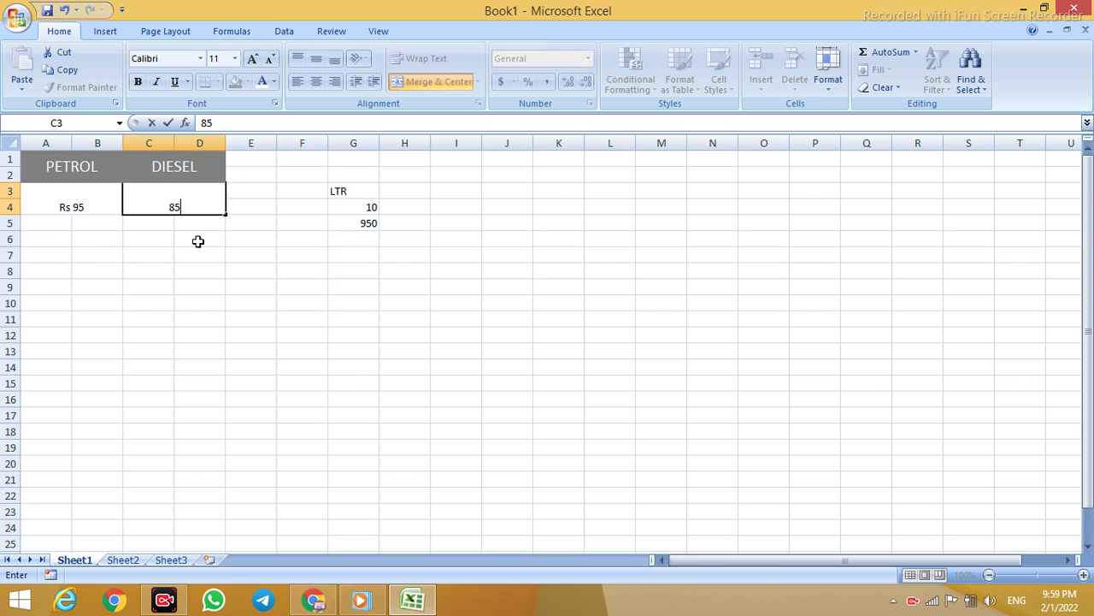
pyautogui.click(303, 300)
pyautogui.click(75, 284)
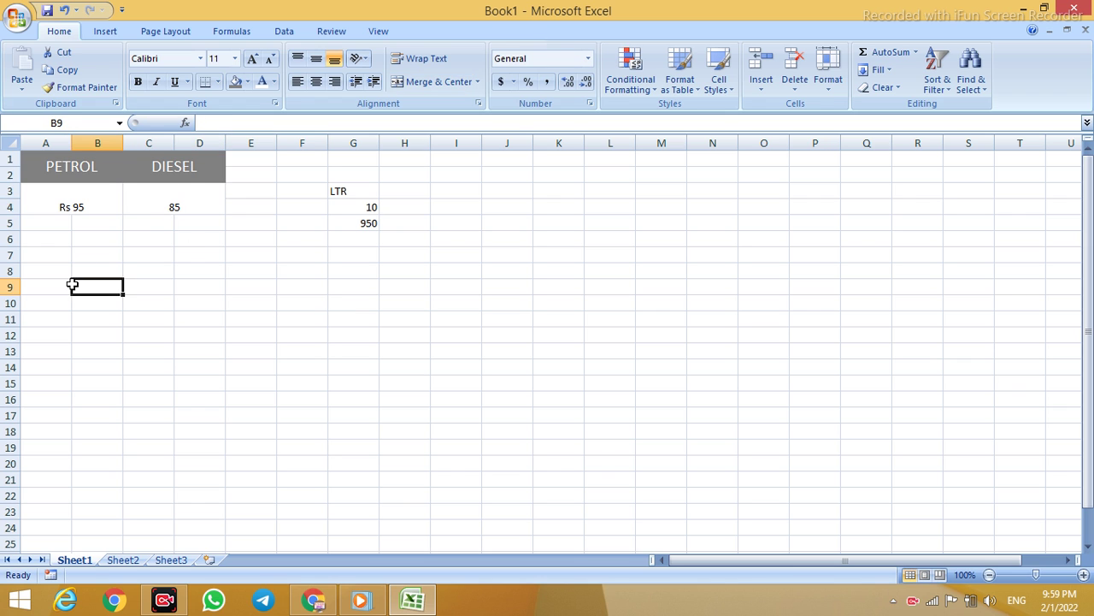
pyautogui.click(61, 203)
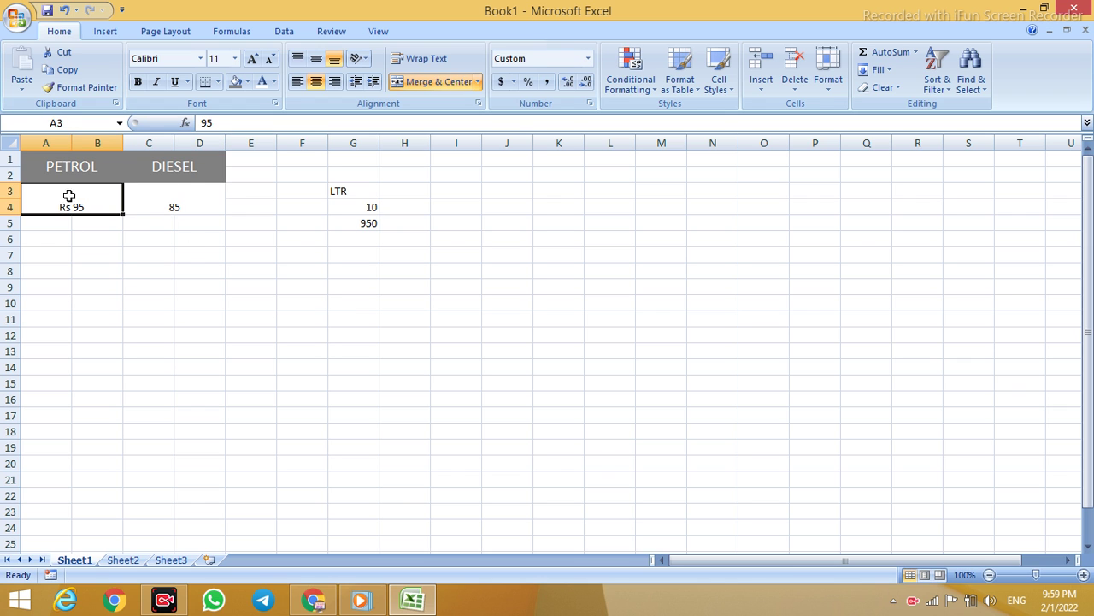
pyautogui.click(85, 89)
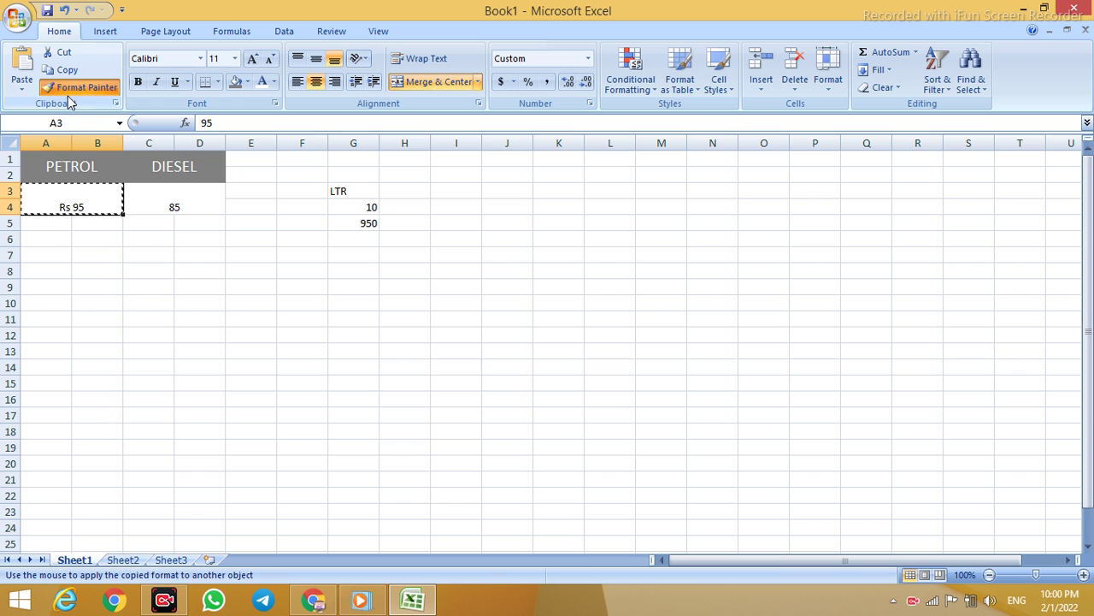
pyautogui.click(170, 203)
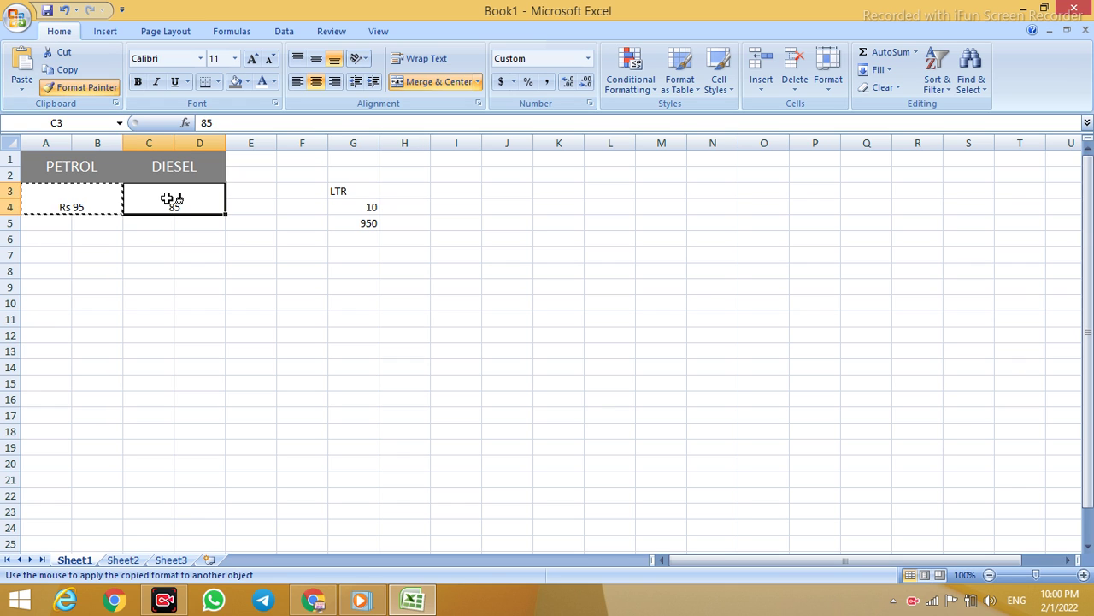
pyautogui.click(254, 245)
pyautogui.moveTo(76, 202); pyautogui.dragTo(171, 198)
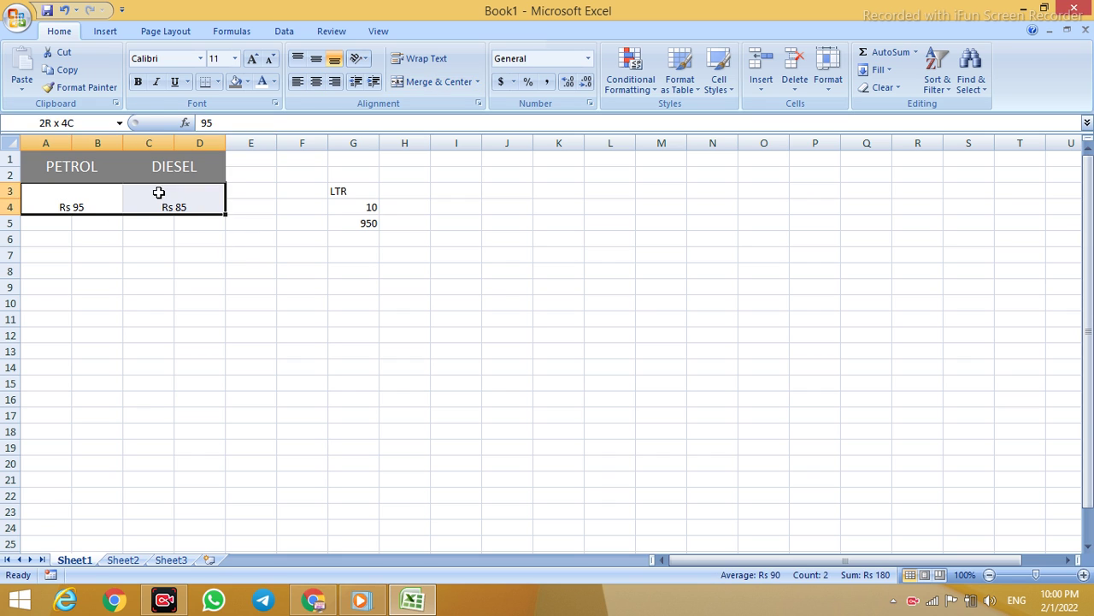
pyautogui.click(185, 284)
# Try painting the PETROL header style onto the petrol price, then undo it
pyautogui.click(91, 166)
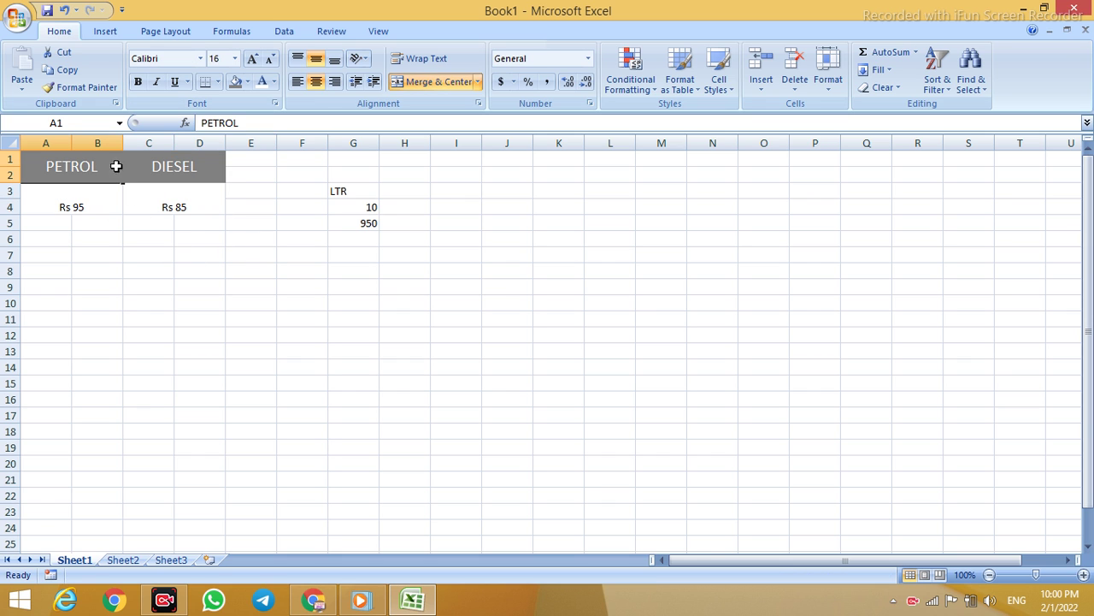
pyautogui.click(81, 87)
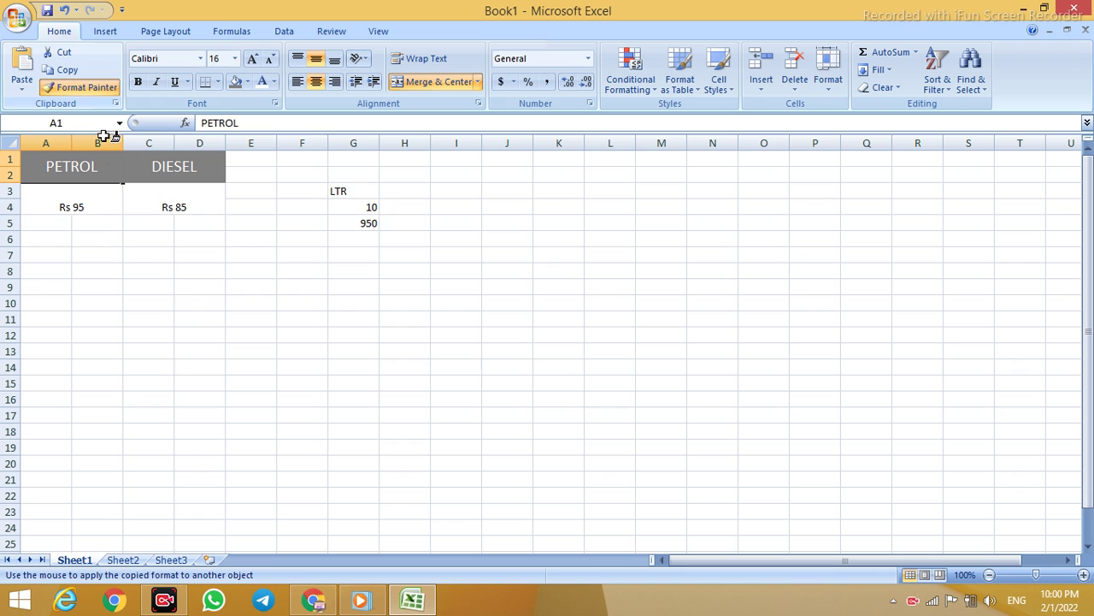
pyautogui.click(65, 200)
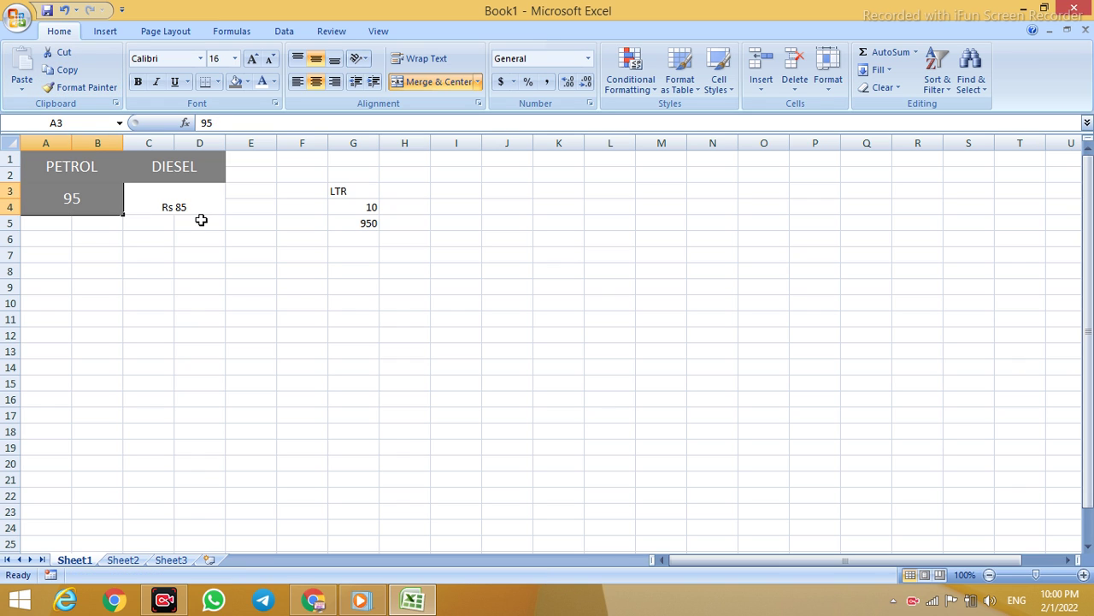
pyautogui.hotkey('ctrl', 'z')
pyautogui.click(201, 286)
# Fill the diesel price cell grey and paint that styling onto the petrol price
pyautogui.click(183, 190)
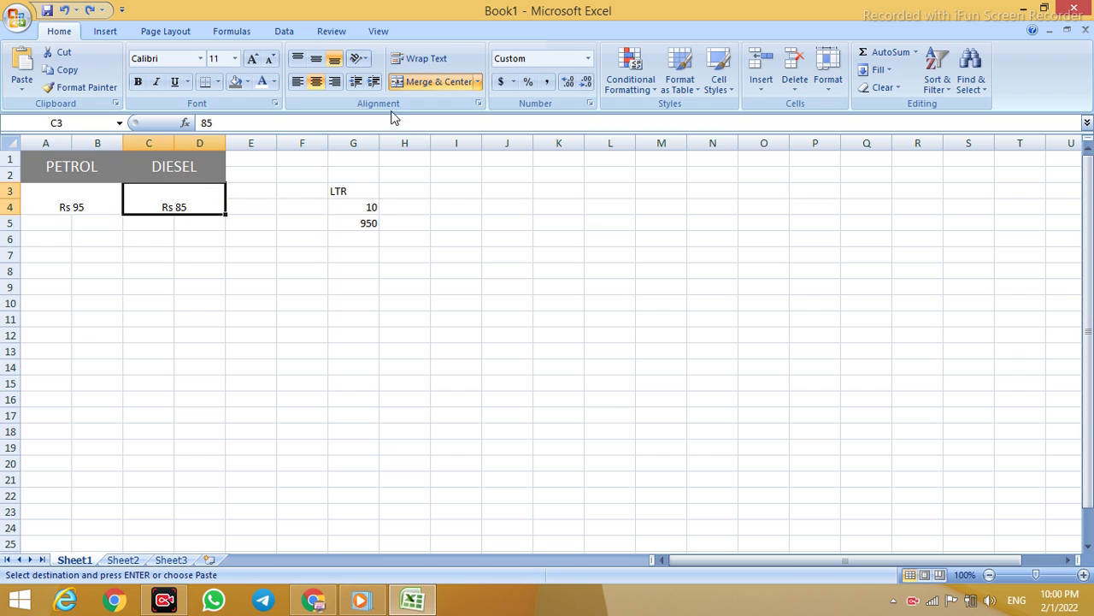
pyautogui.click(262, 81)
pyautogui.click(234, 81)
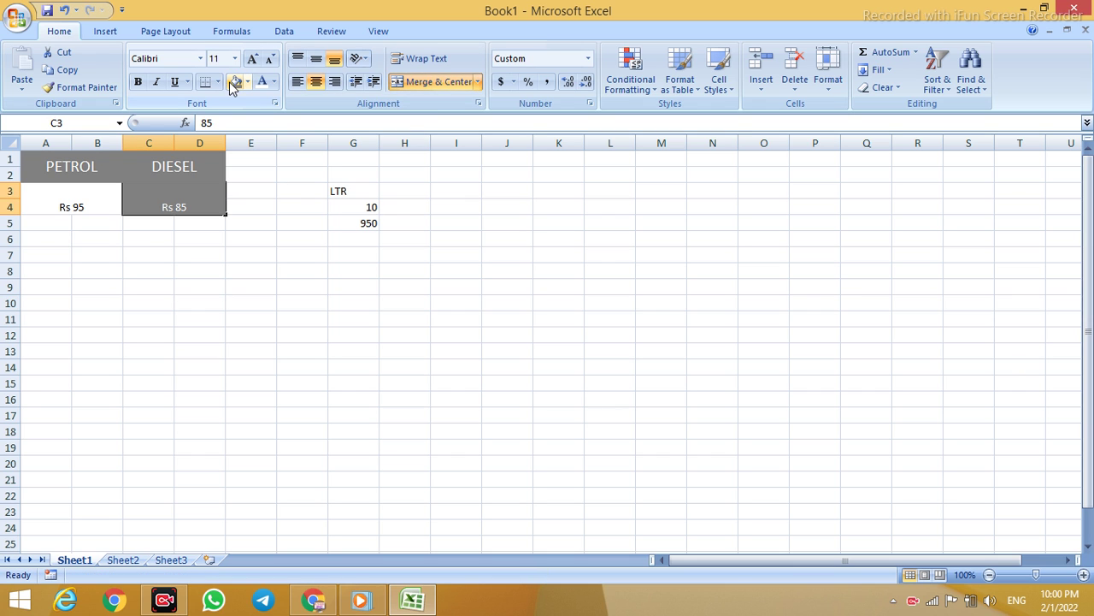
pyautogui.click(201, 271)
pyautogui.click(191, 202)
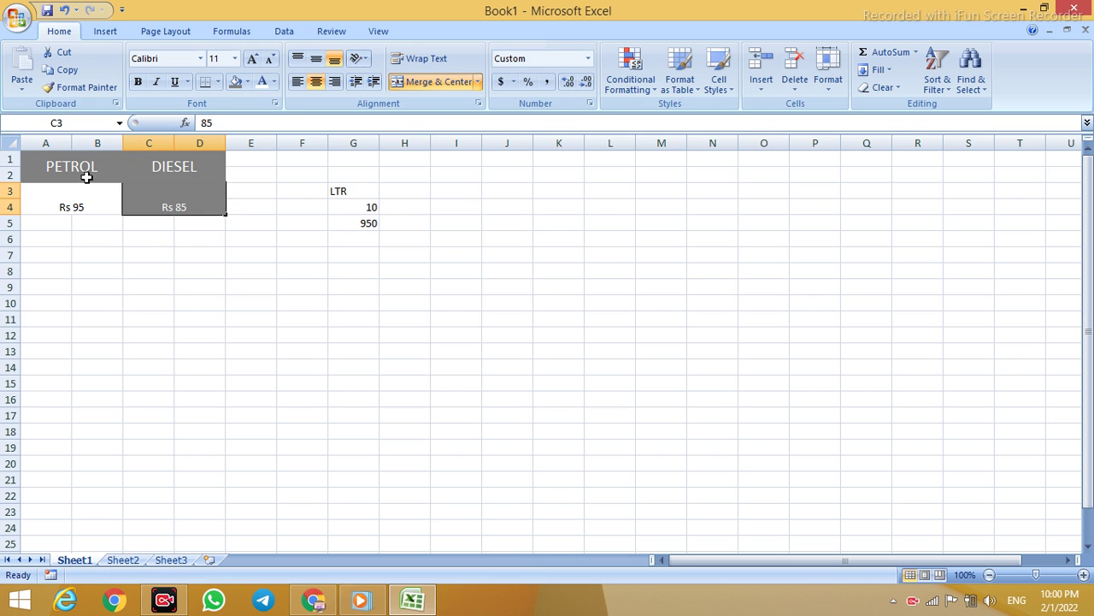
pyautogui.click(73, 89)
pyautogui.click(85, 189)
pyautogui.click(240, 270)
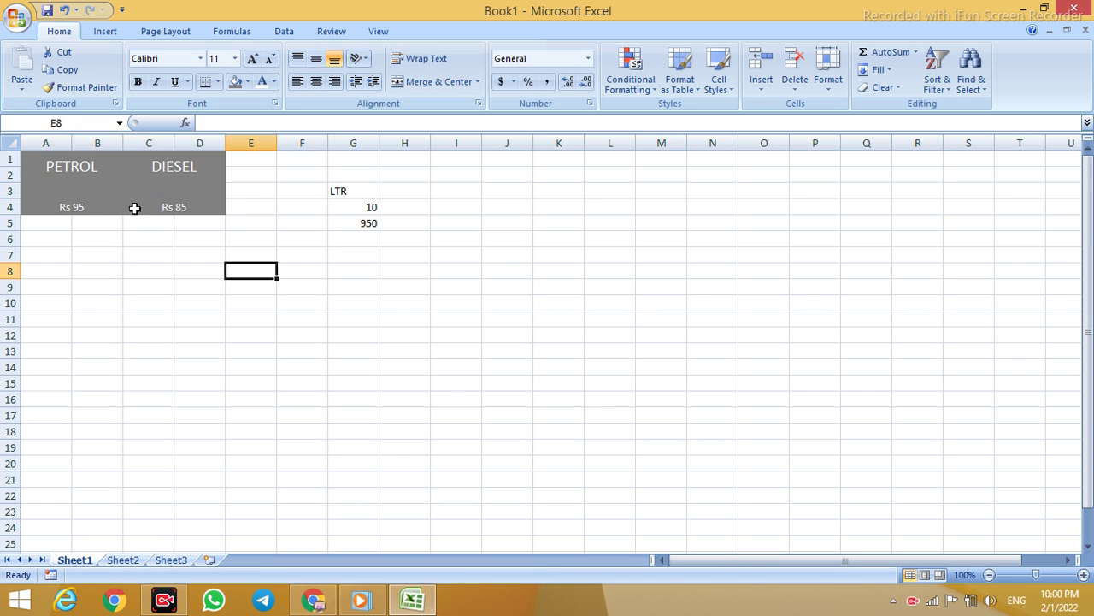
# Raise the A3:D4 price font size from 11 to 16
pyautogui.moveTo(73, 191); pyautogui.dragTo(184, 191)
pyautogui.moveTo(78, 186); pyautogui.dragTo(135, 190)
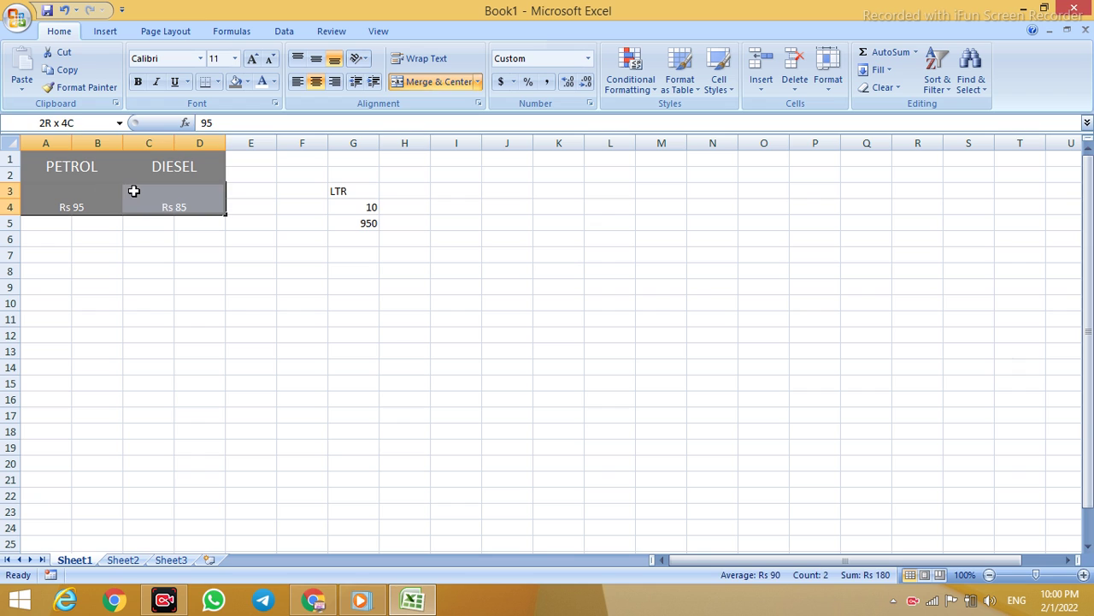
pyautogui.click(184, 252)
pyautogui.moveTo(218, 202); pyautogui.dragTo(122, 200)
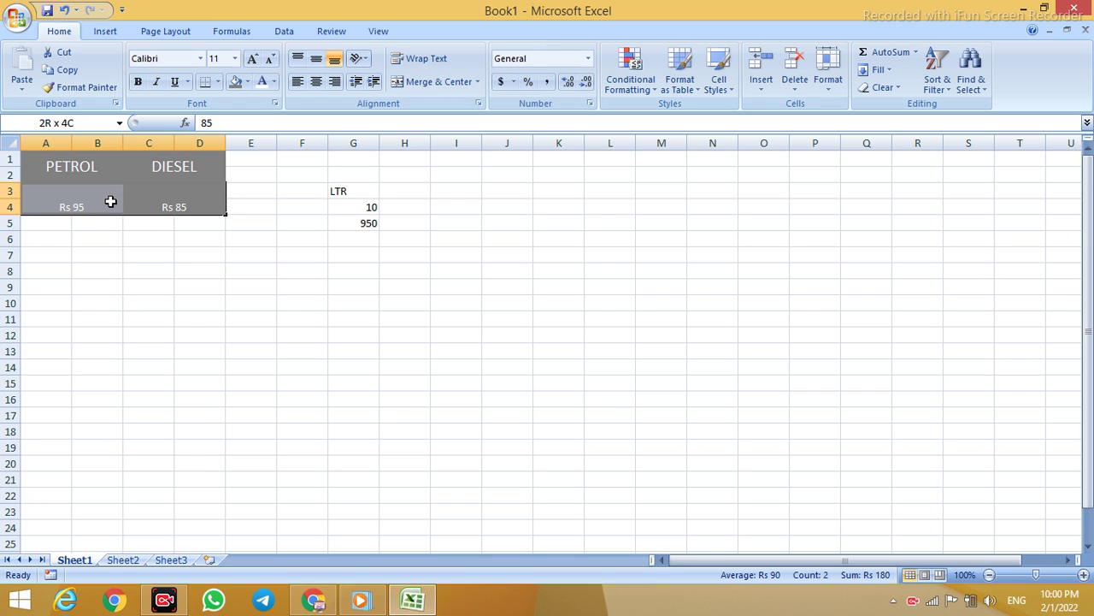
pyautogui.click(253, 59)
pyautogui.click(253, 58)
pyautogui.click(254, 58)
pyautogui.click(280, 269)
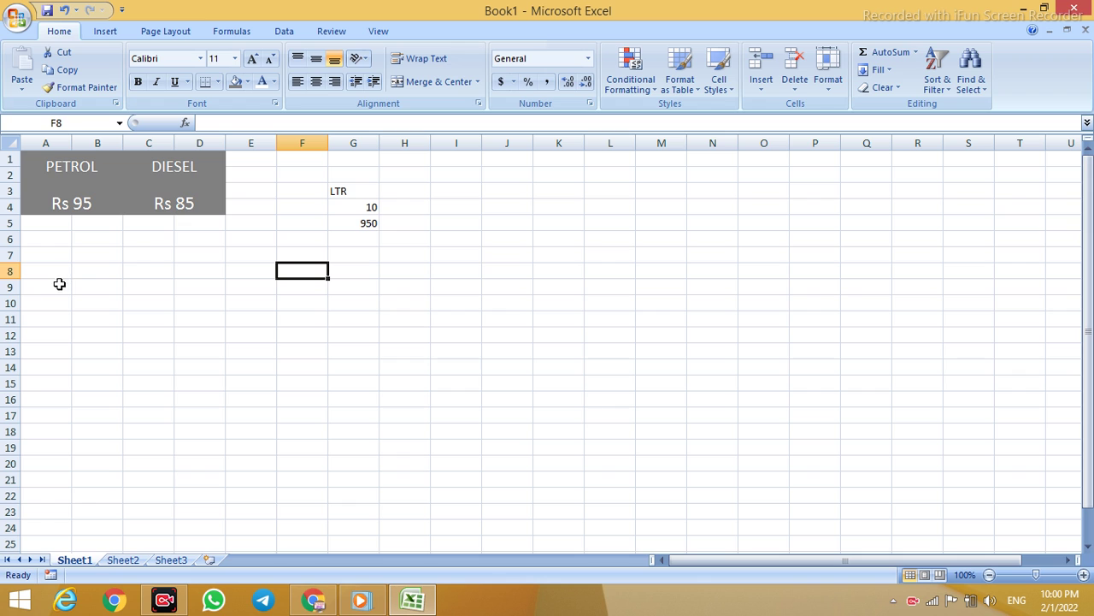
# Clear the G-column scratch values and enter headers SR, KINDS, LTR, AMOUNT in A9:D9
pyautogui.moveTo(351, 175); pyautogui.dragTo(364, 264)
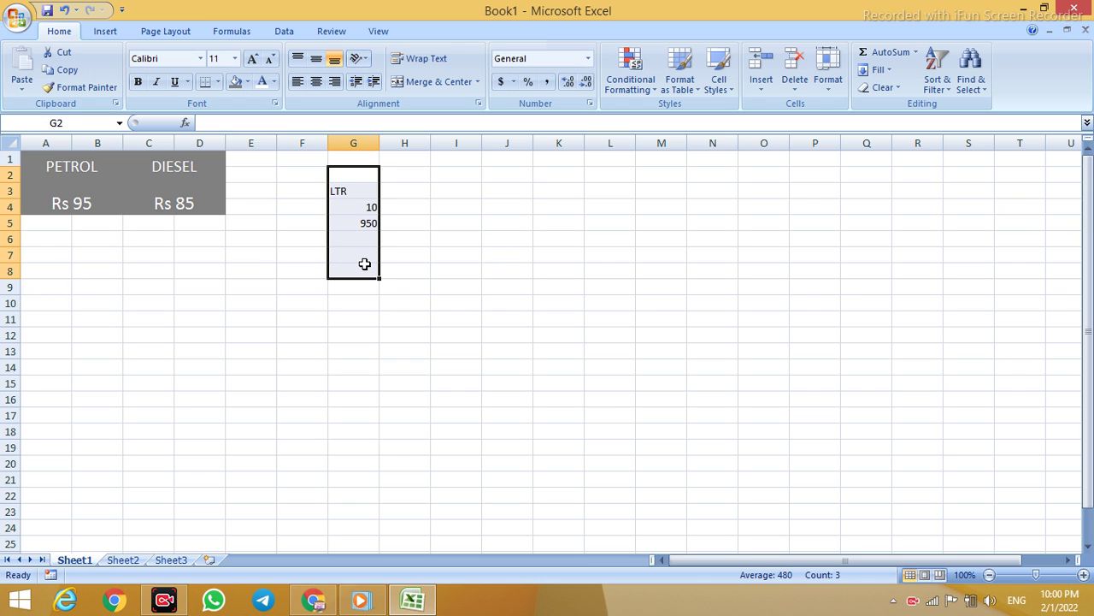
pyautogui.press('Delete')
pyautogui.click(44, 282)
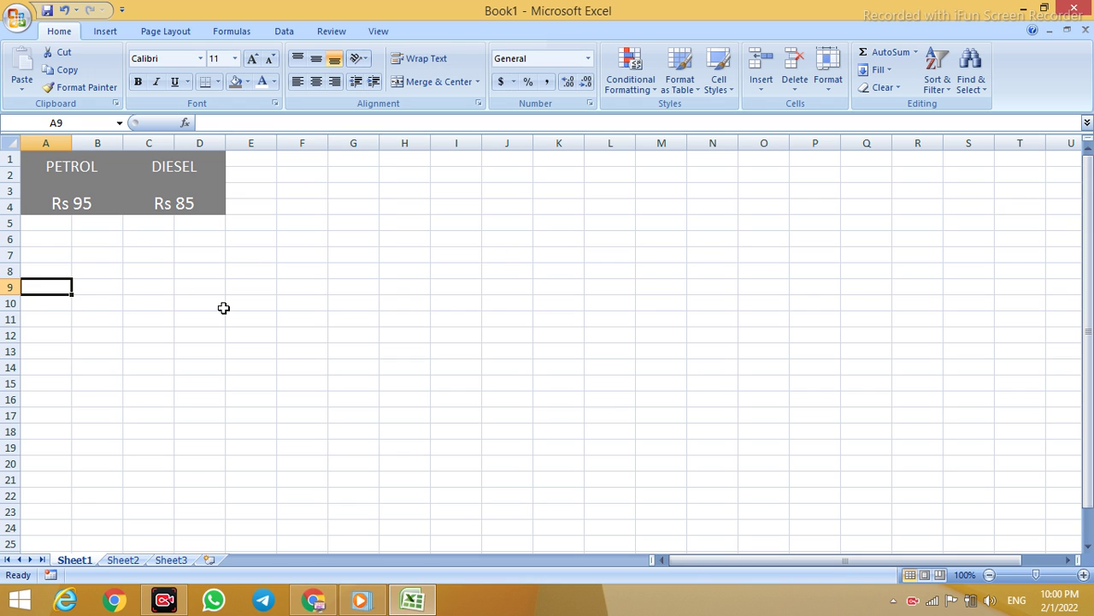
pyautogui.write('SR')
pyautogui.press('Tab')
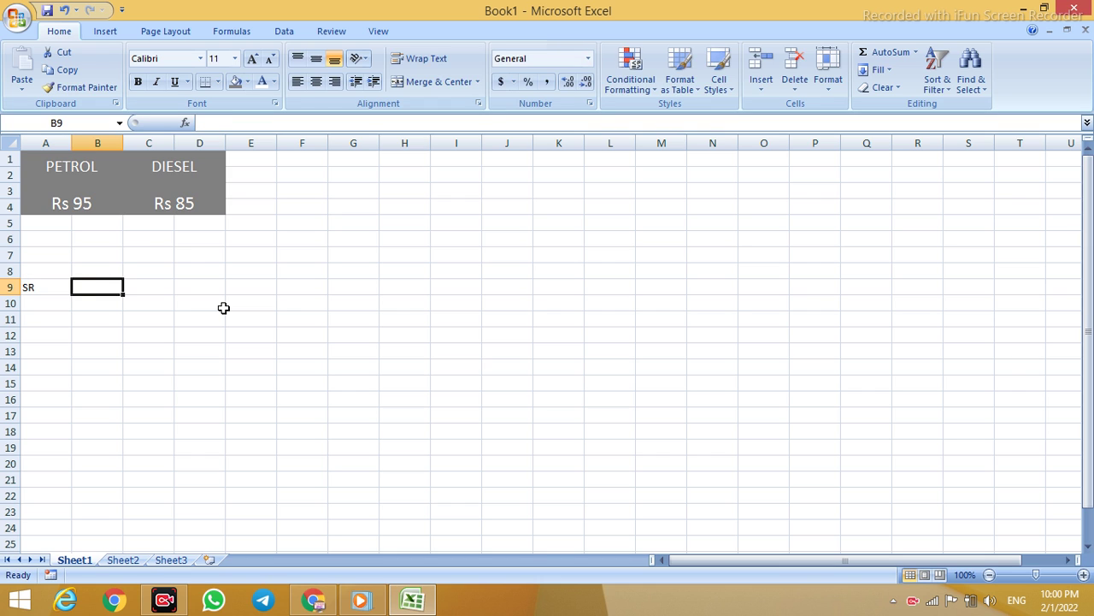
pyautogui.write('KINDS')
pyautogui.press('Tab')
pyautogui.write('LTR')
pyautogui.press('Tab')
pyautogui.write('AM')
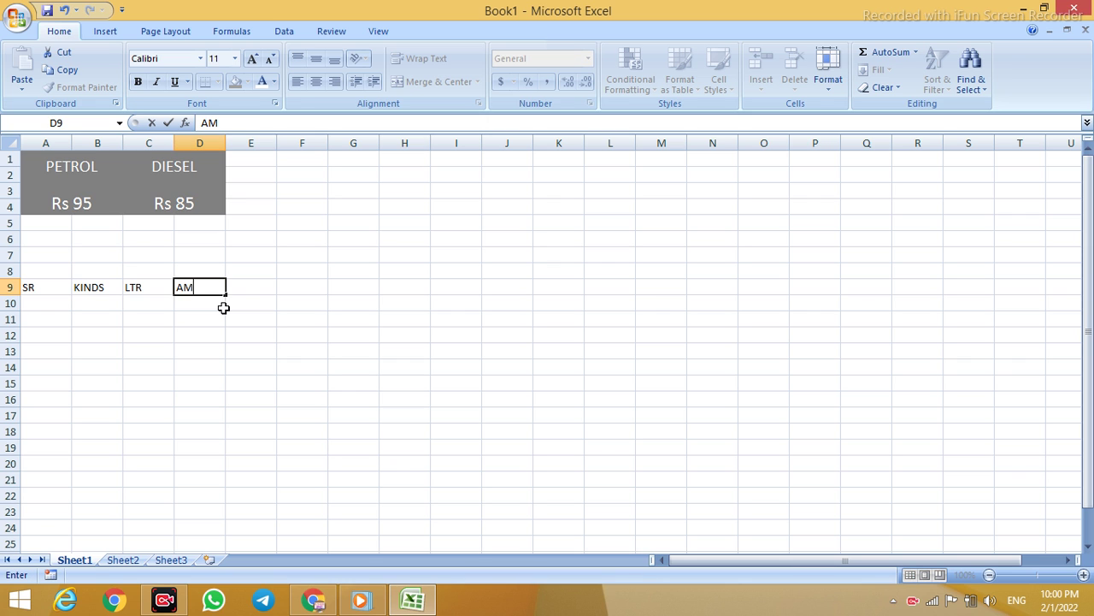
pyautogui.click(400, 272)
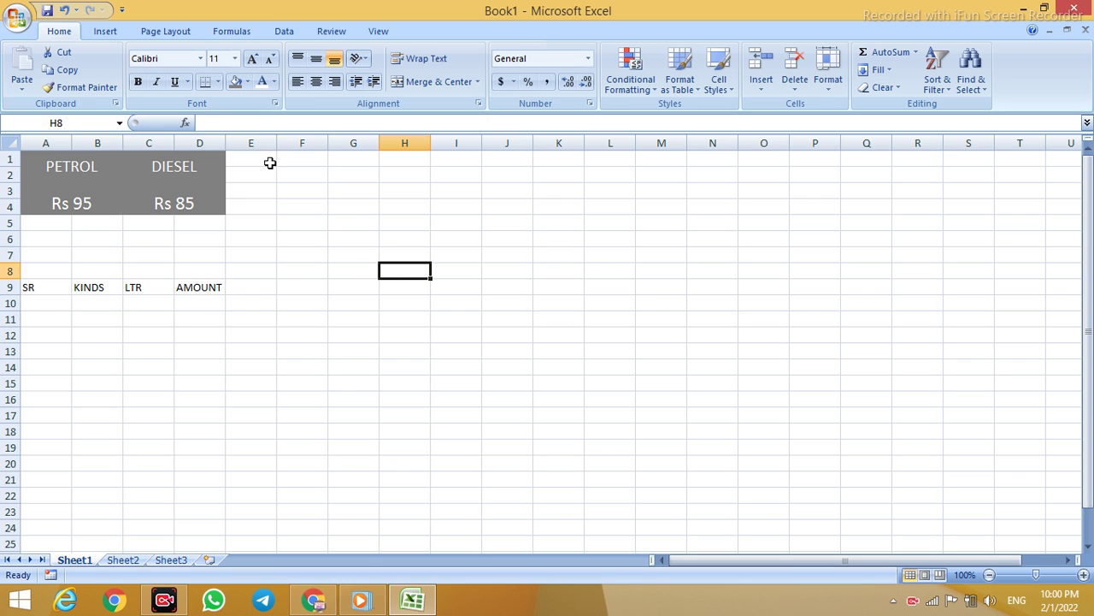
# Widen the columns, especially B, to fit the table headers
pyautogui.moveTo(175, 137); pyautogui.dragTo(133, 143)
pyautogui.moveTo(51, 288); pyautogui.dragTo(204, 518)
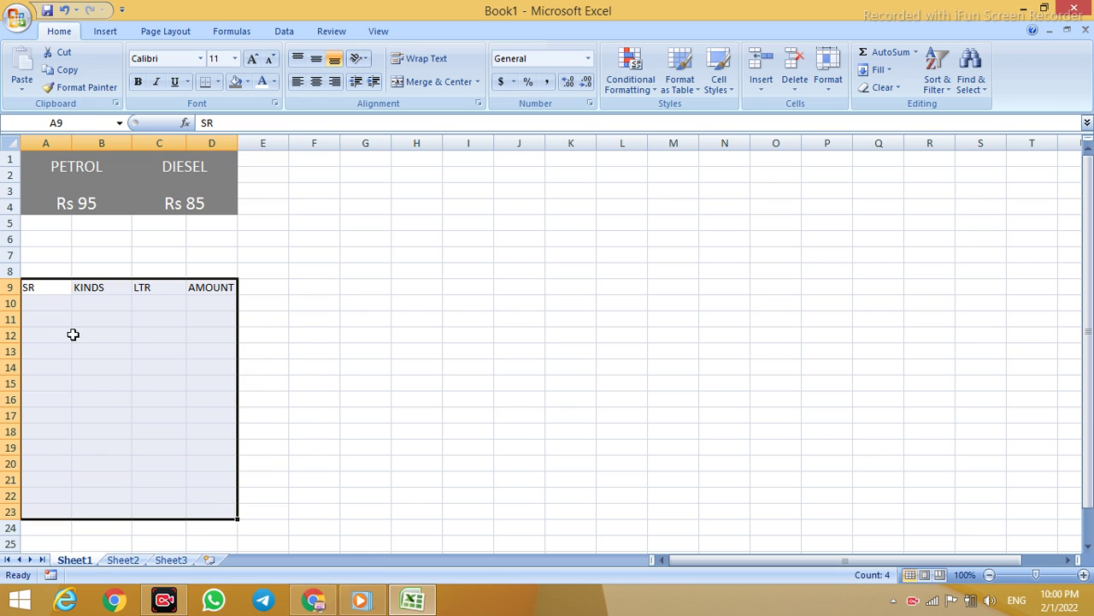
pyautogui.click(483, 332)
# Apply All Borders to every cell of the table A9:D21
pyautogui.click(34, 285)
pyautogui.moveTo(34, 286); pyautogui.dragTo(194, 475)
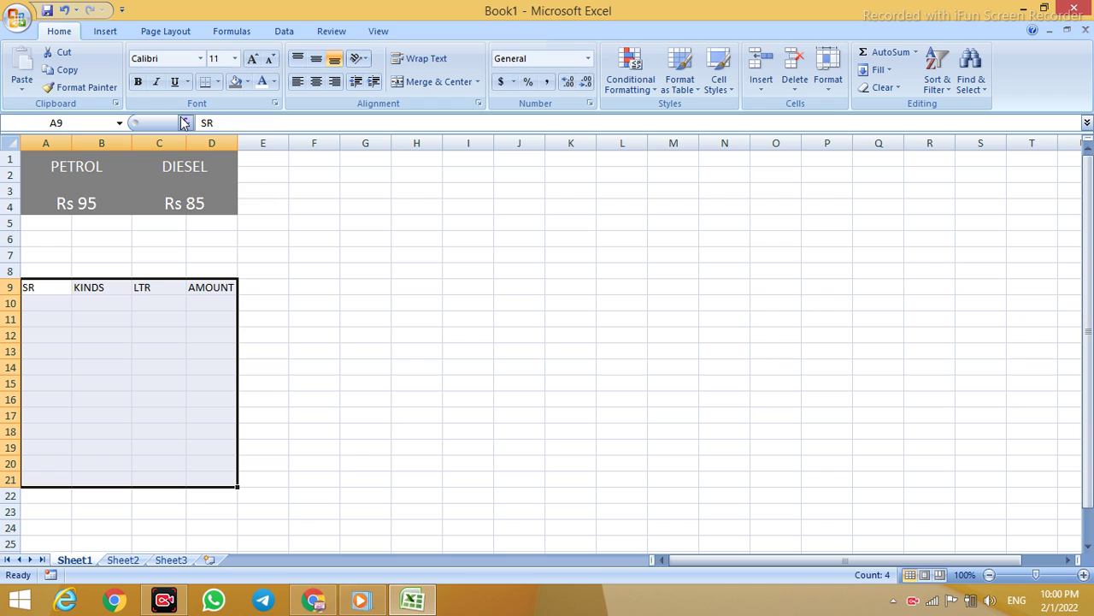
pyautogui.click(219, 81)
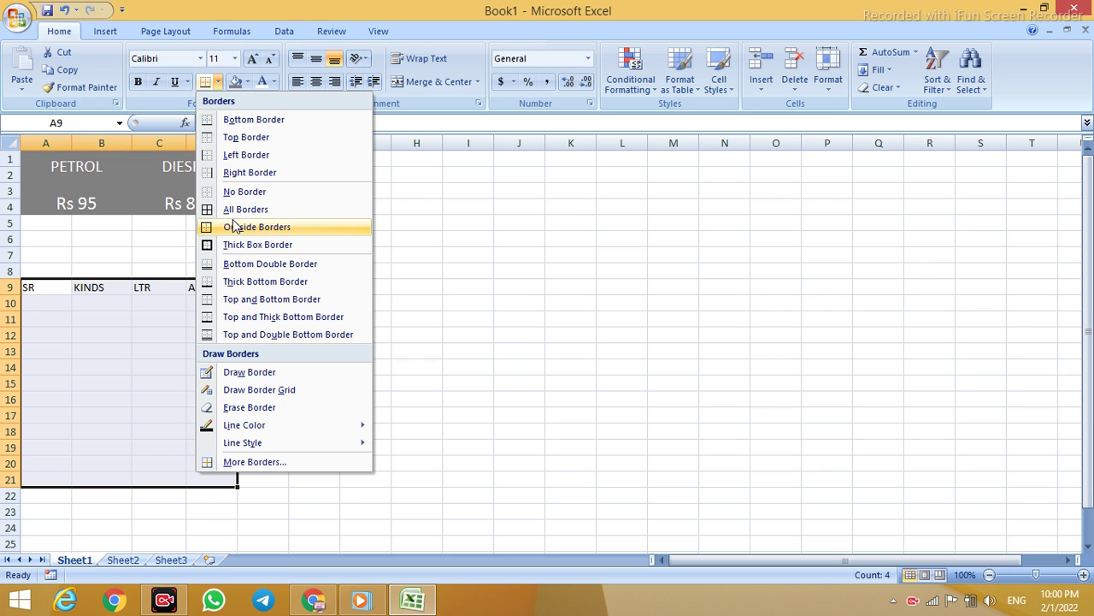
pyautogui.click(245, 209)
pyautogui.click(467, 334)
# Number the SR cells A10:A21 from 1 to 12 using Fill Series
pyautogui.click(36, 301)
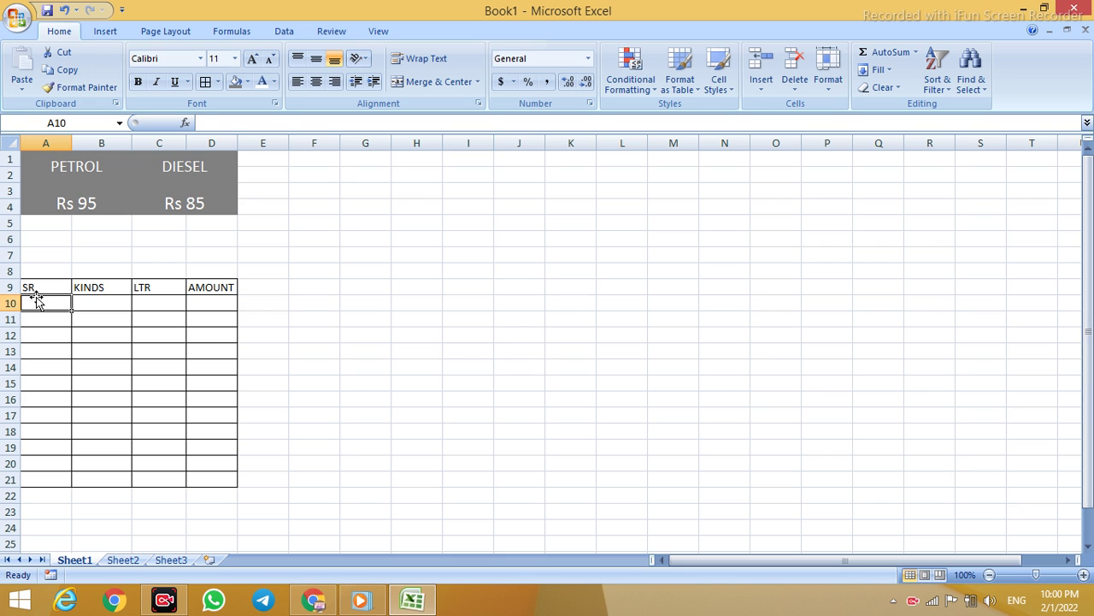
pyautogui.write('1')
pyautogui.click(86, 323)
pyautogui.click(65, 300)
pyautogui.moveTo(71, 310); pyautogui.dragTo(79, 494)
pyautogui.click(92, 499)
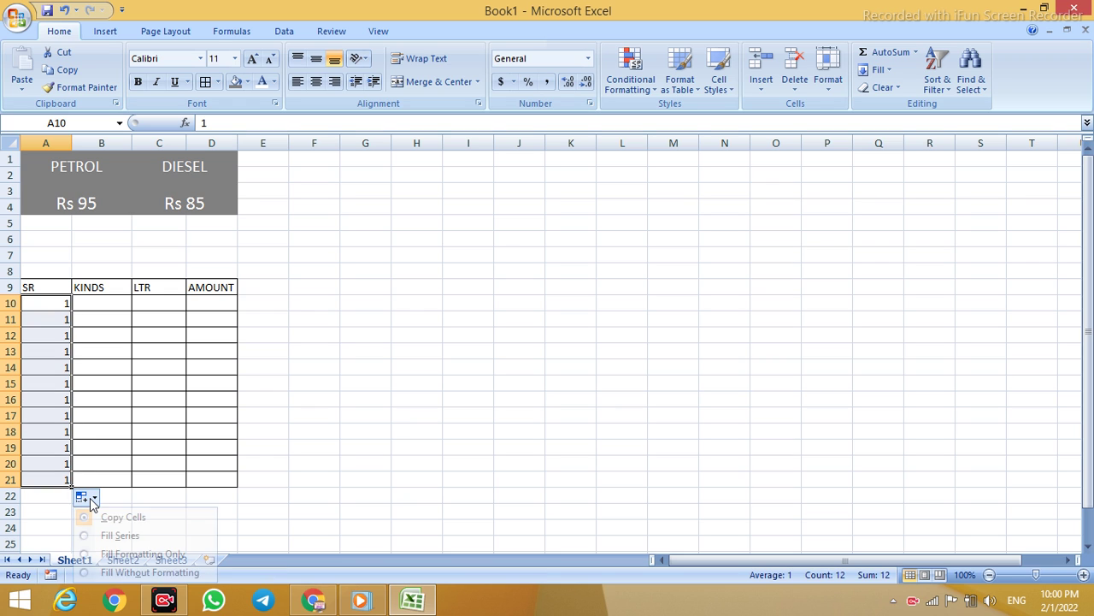
pyautogui.click(114, 535)
pyautogui.click(132, 372)
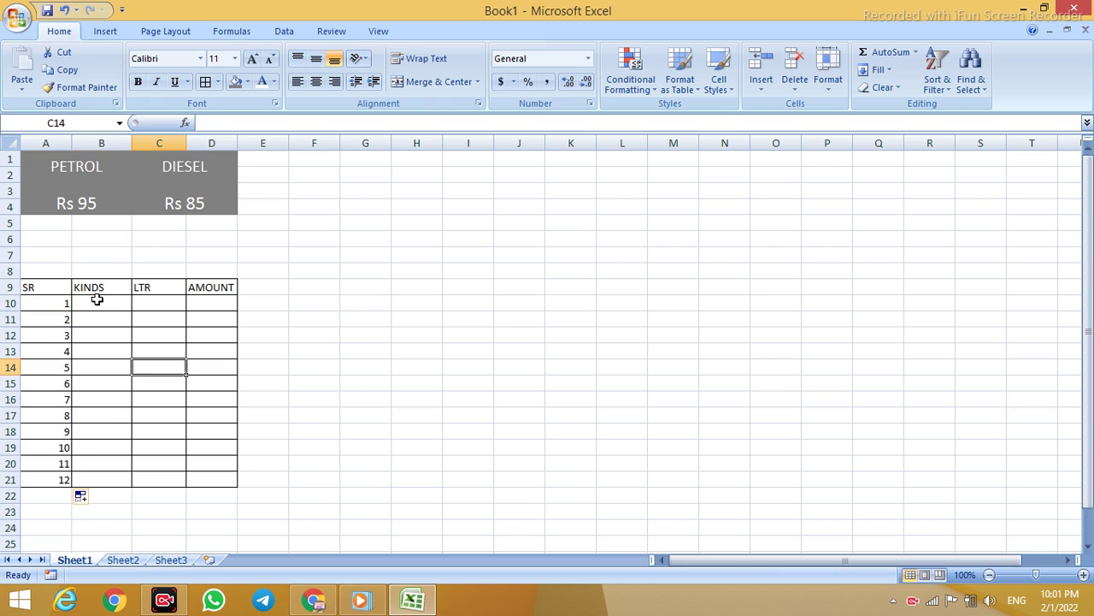
pyautogui.moveTo(95, 301); pyautogui.dragTo(102, 473)
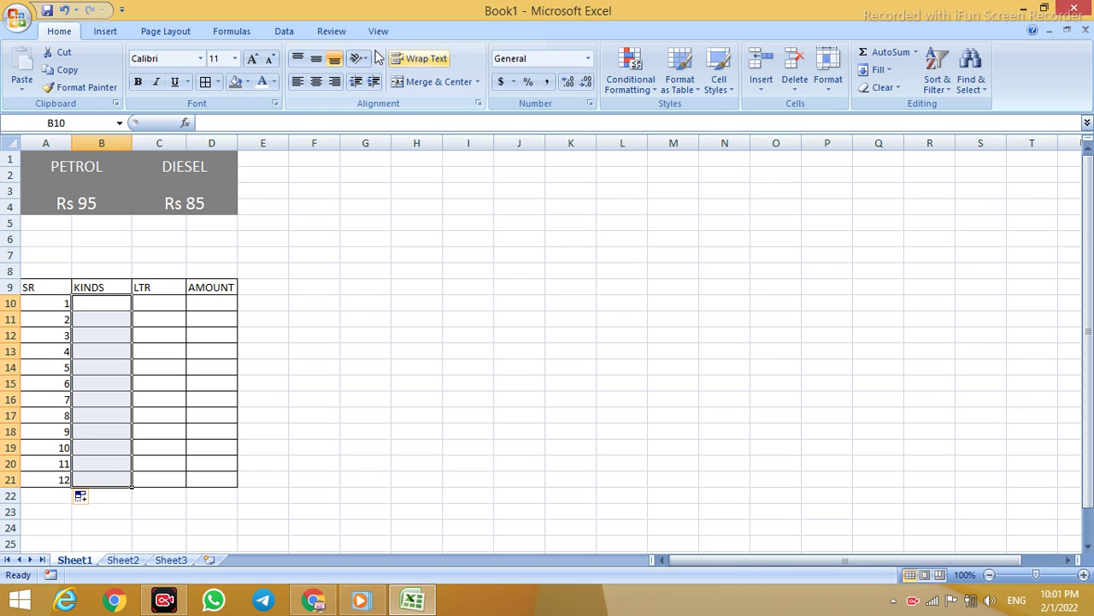
# Add a Data Validation list rule PETROL,DIESEL to the KINDS cells B10:B21
pyautogui.click(272, 303)
pyautogui.moveTo(102, 306); pyautogui.dragTo(112, 479)
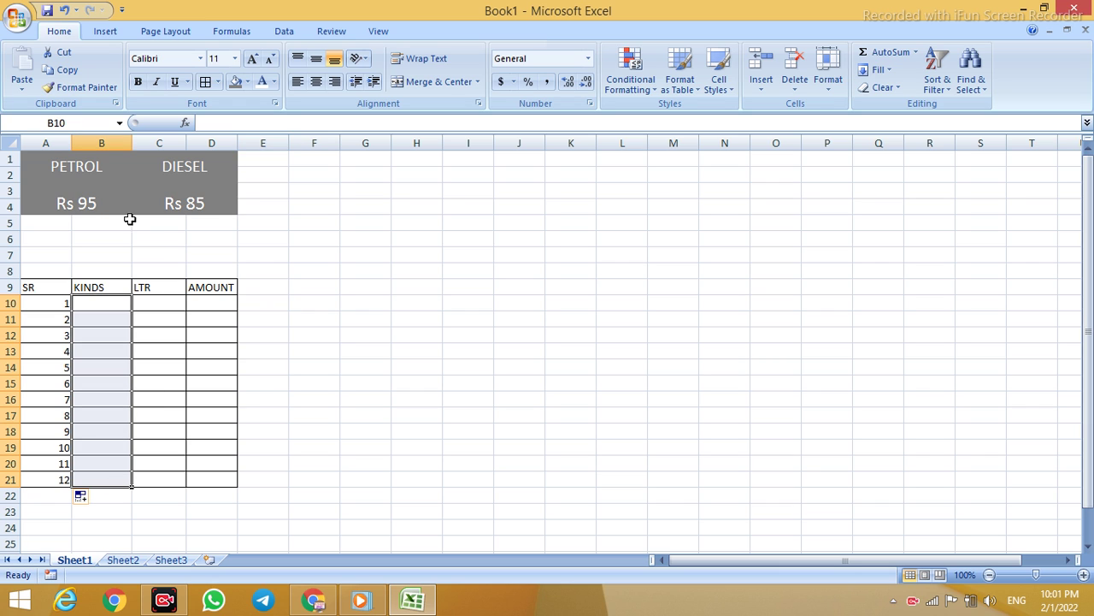
pyautogui.click(285, 32)
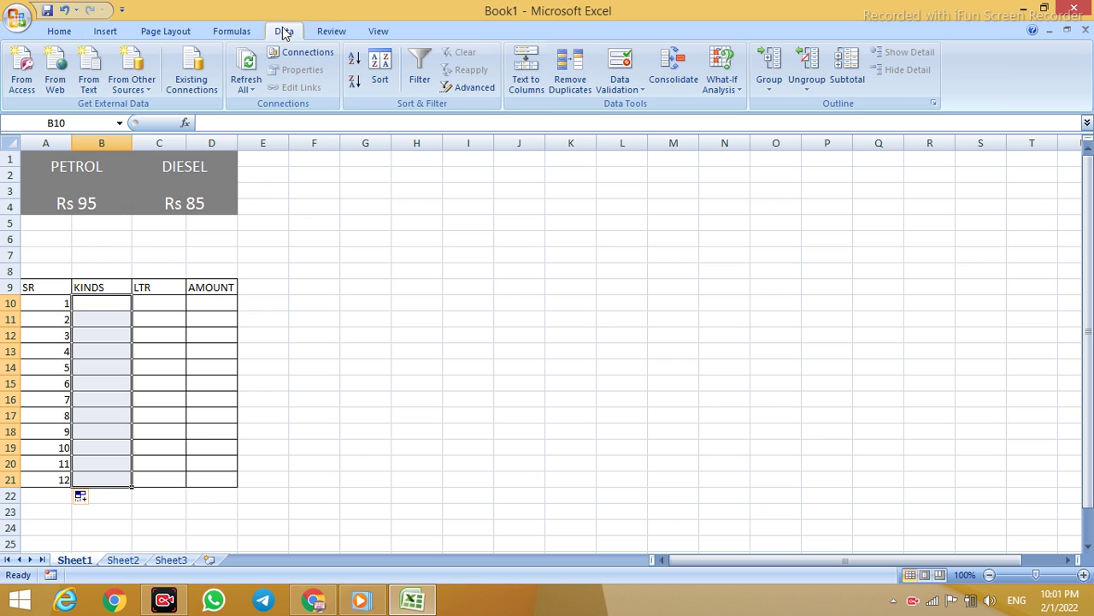
pyautogui.click(623, 85)
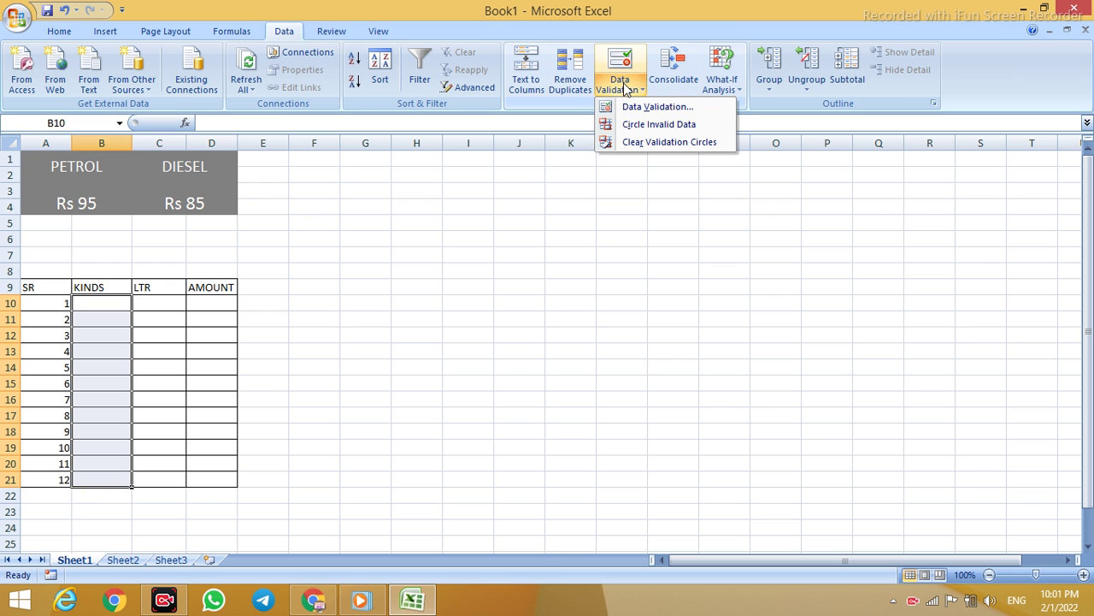
pyautogui.click(628, 107)
pyautogui.click(424, 243)
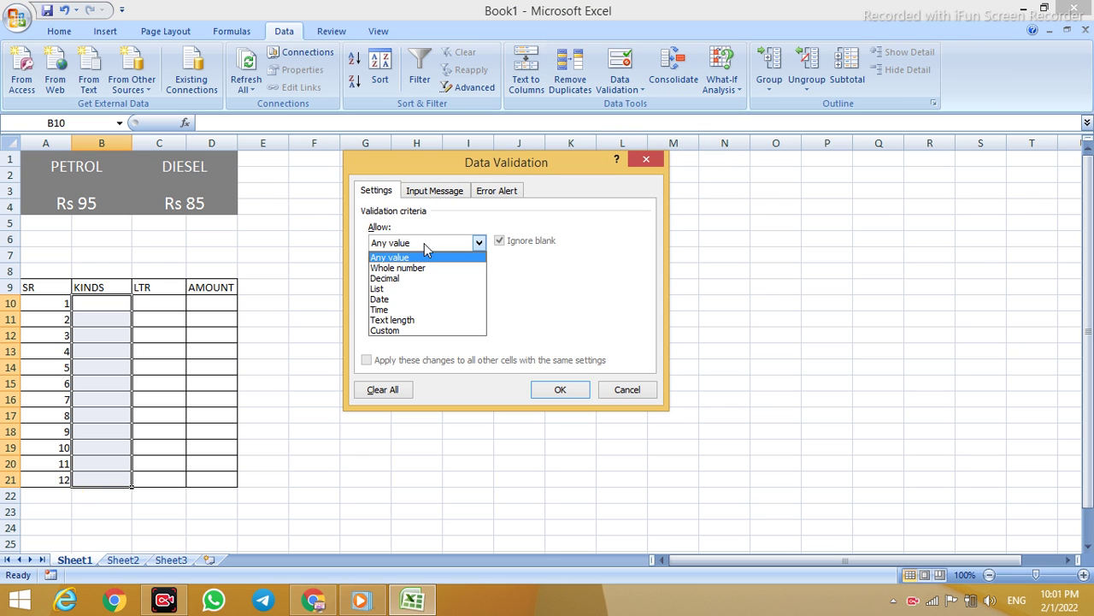
pyautogui.click(377, 289)
pyautogui.click(417, 308)
pyautogui.write('PETROL,DIESEL')
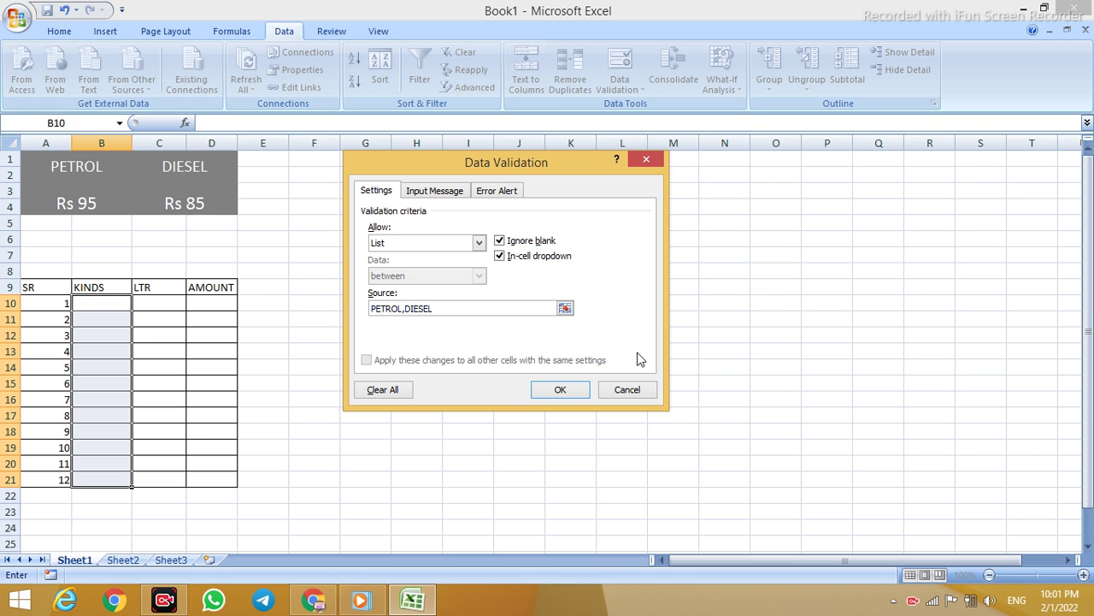
pyautogui.click(563, 388)
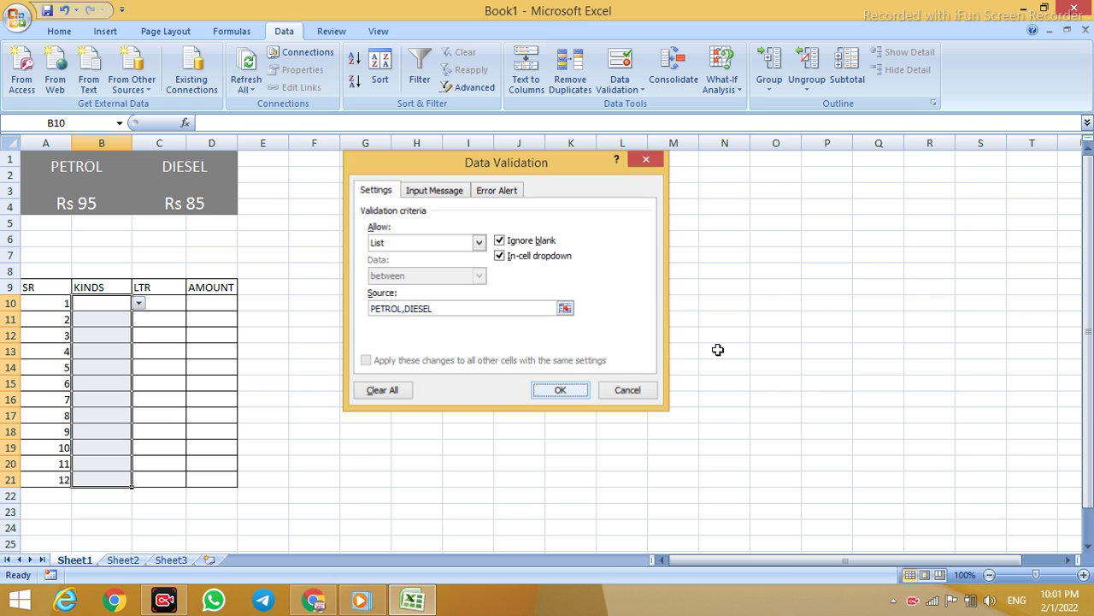
# Choose PETROL in B10 and DIESEL in B11 from the dropdowns
pyautogui.click(137, 303)
pyautogui.click(114, 315)
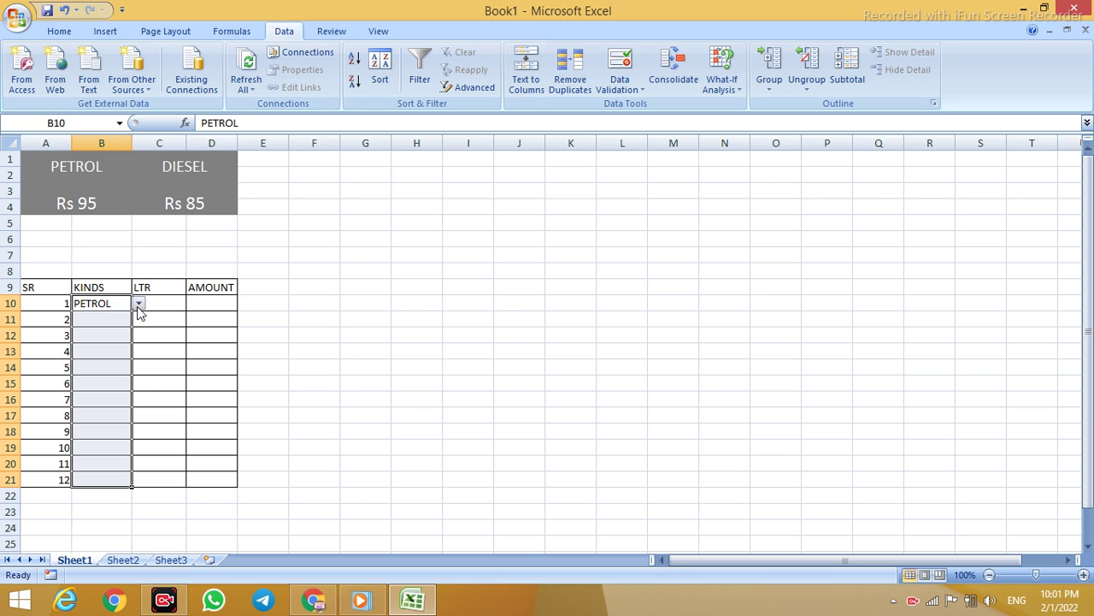
pyautogui.click(106, 319)
pyautogui.click(138, 319)
pyautogui.click(101, 345)
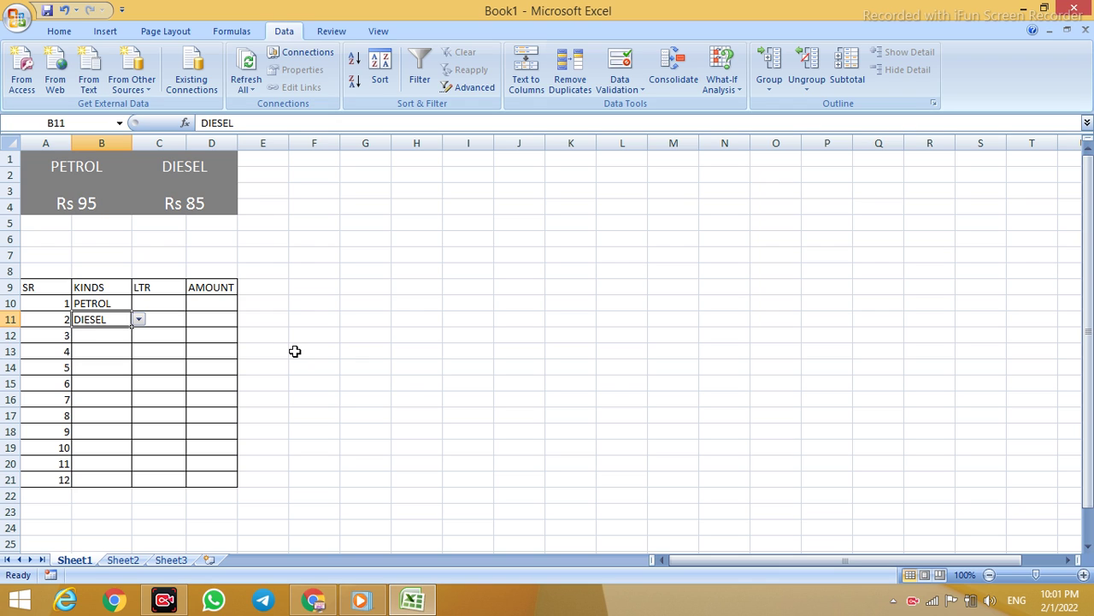
# Test the restriction by entering CNG in B12 and cancelling the rejected entry
pyautogui.click(107, 334)
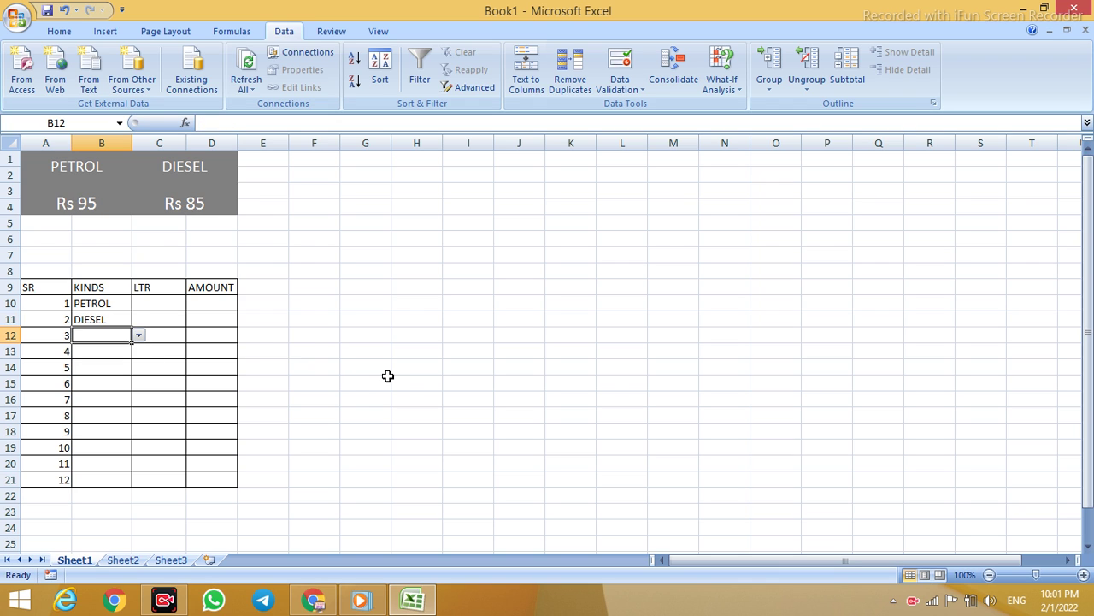
pyautogui.write('D')
pyautogui.press('BackSpace')
pyautogui.press('BackSpace')
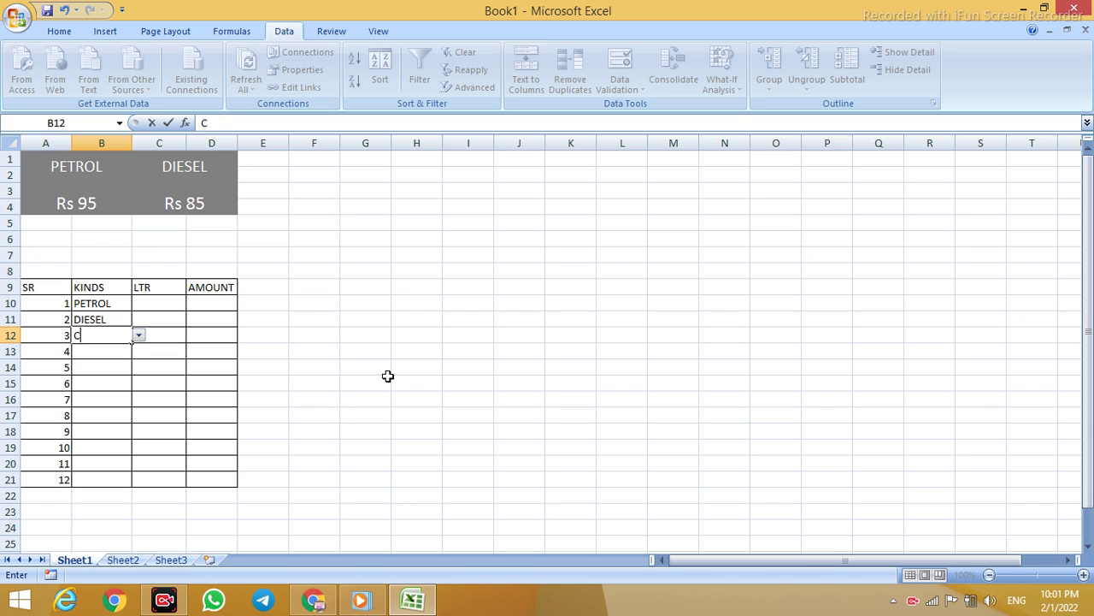
pyautogui.press('Return')
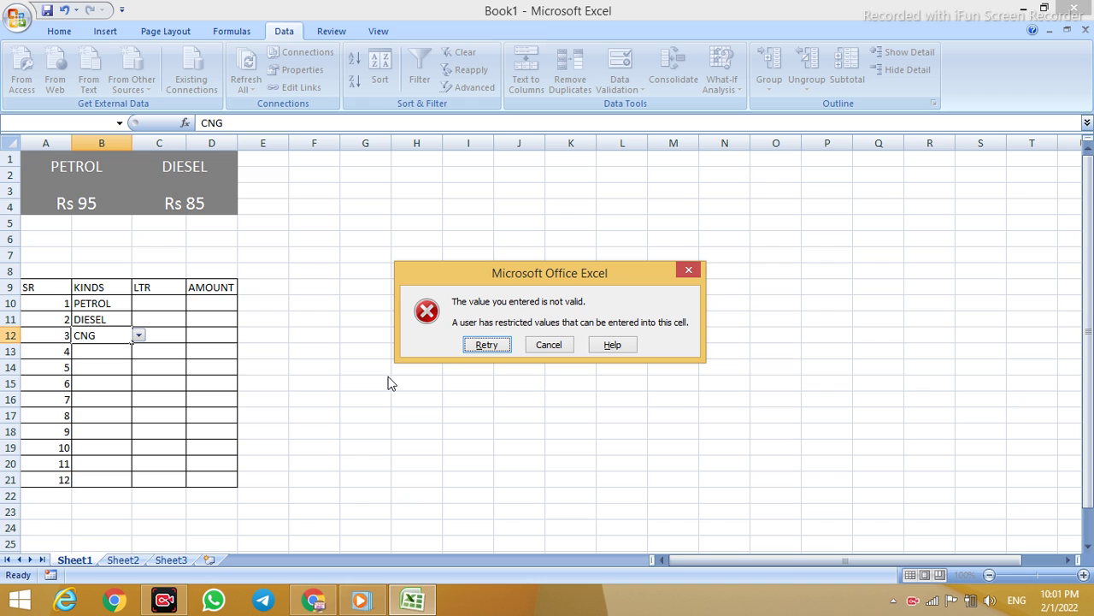
pyautogui.click(552, 347)
pyautogui.click(664, 347)
pyautogui.press('XF86AudioRaiseVolume')
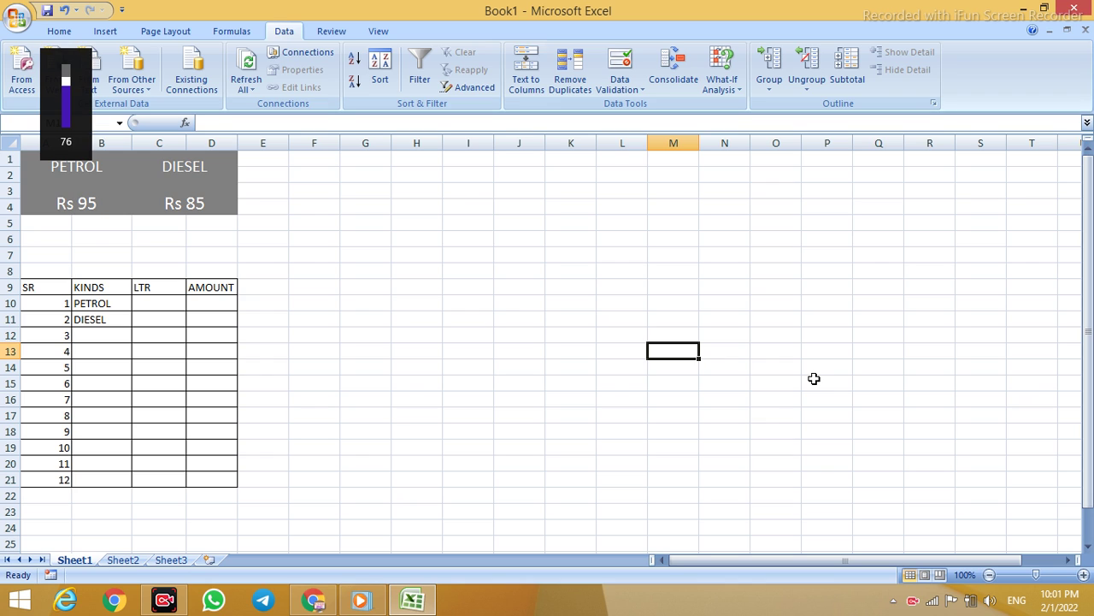
pyautogui.press('XF86AudioRaiseVolume')
pyautogui.click(342, 351)
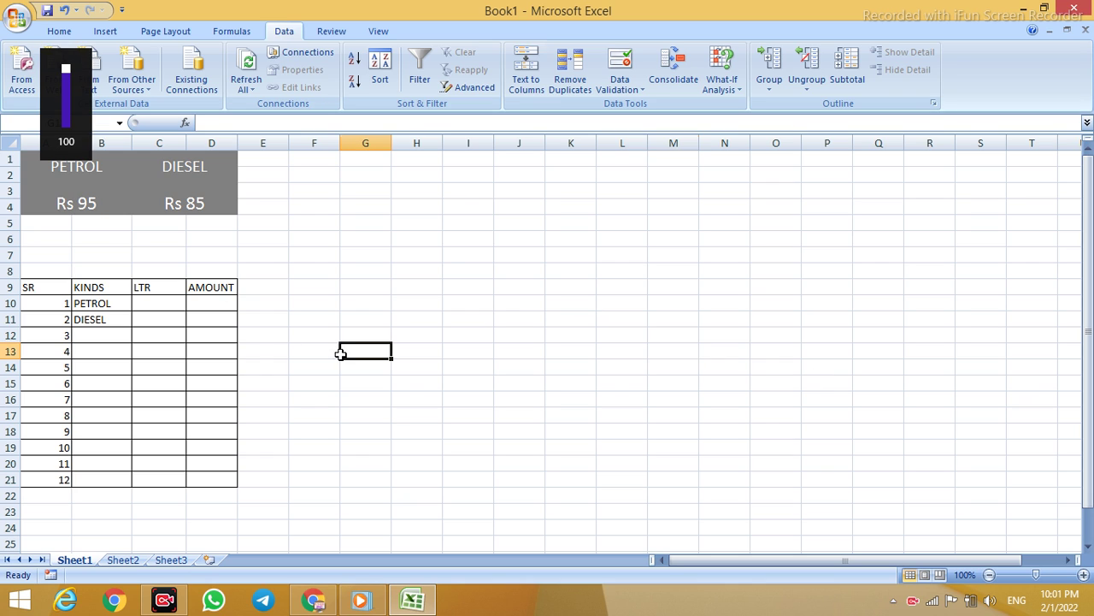
pyautogui.click(169, 303)
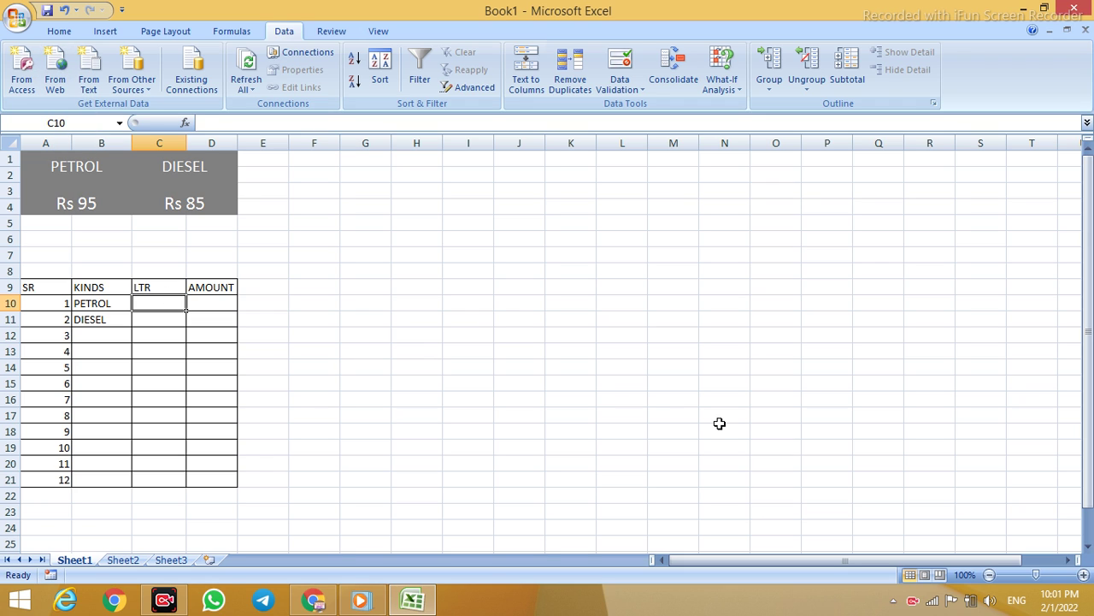
# Enter 10 in C10 and begin a custom # number format for C10:C21
pyautogui.write('10')
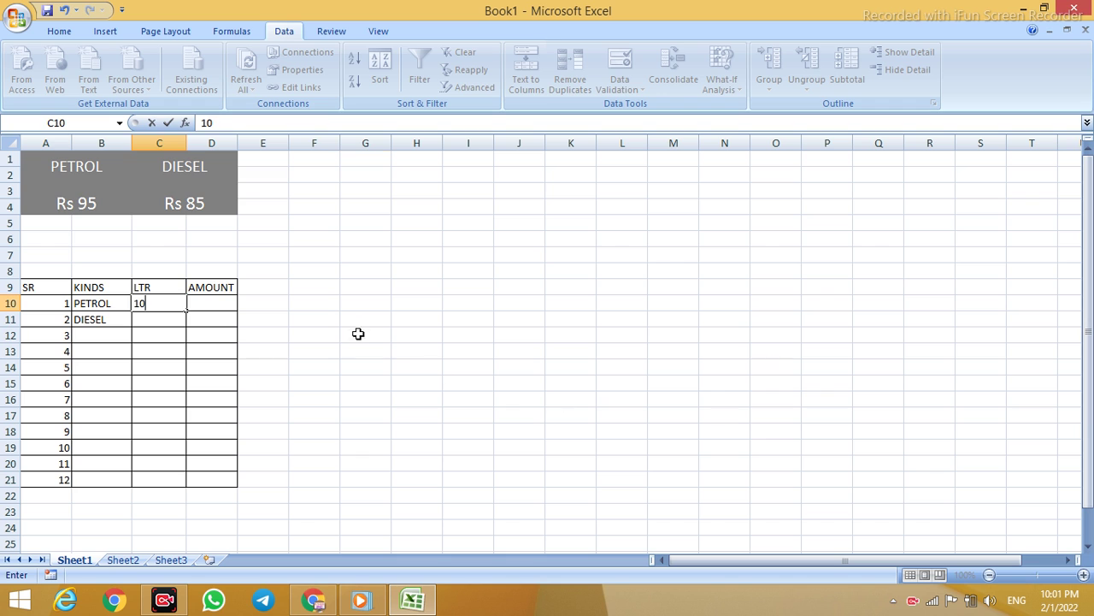
pyautogui.click(357, 333)
pyautogui.click(294, 350)
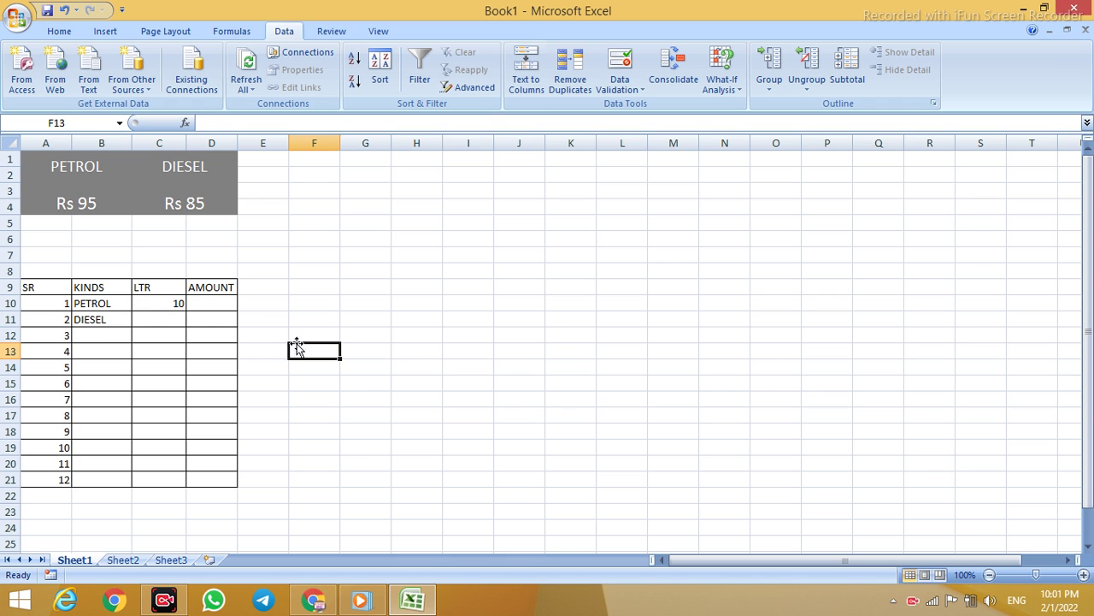
pyautogui.moveTo(176, 307)
pyautogui.mouseDown()
pyautogui.moveTo(237, 408)
pyautogui.moveTo(211, 399)
pyautogui.moveTo(149, 482)
pyautogui.mouseUp()
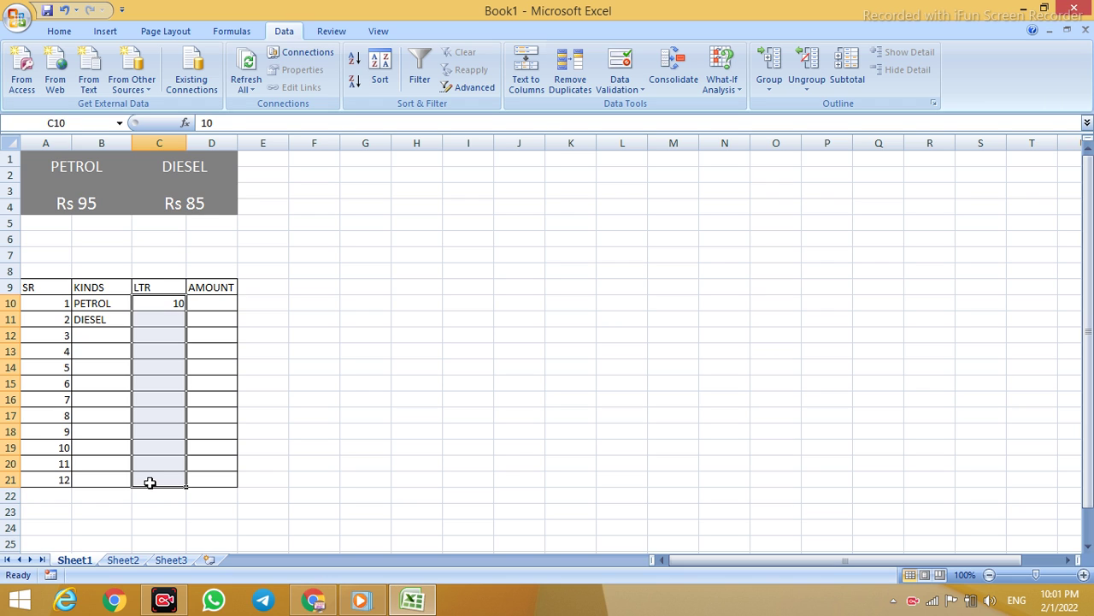
pyautogui.hotkey('ctrl', '1')
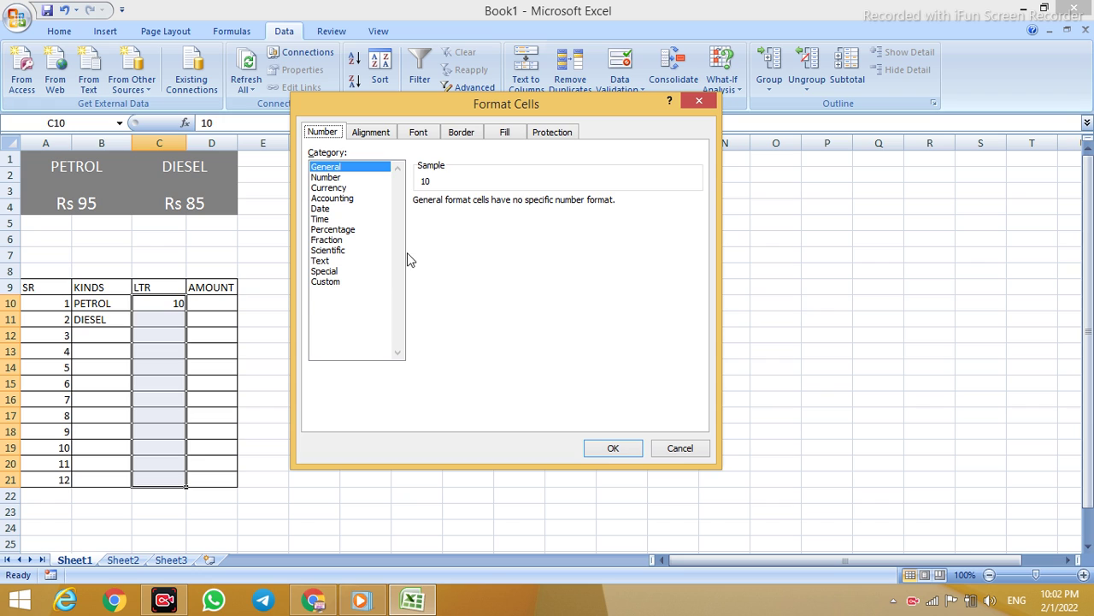
pyautogui.click(315, 282)
pyautogui.moveTo(459, 214); pyautogui.dragTo(416, 214)
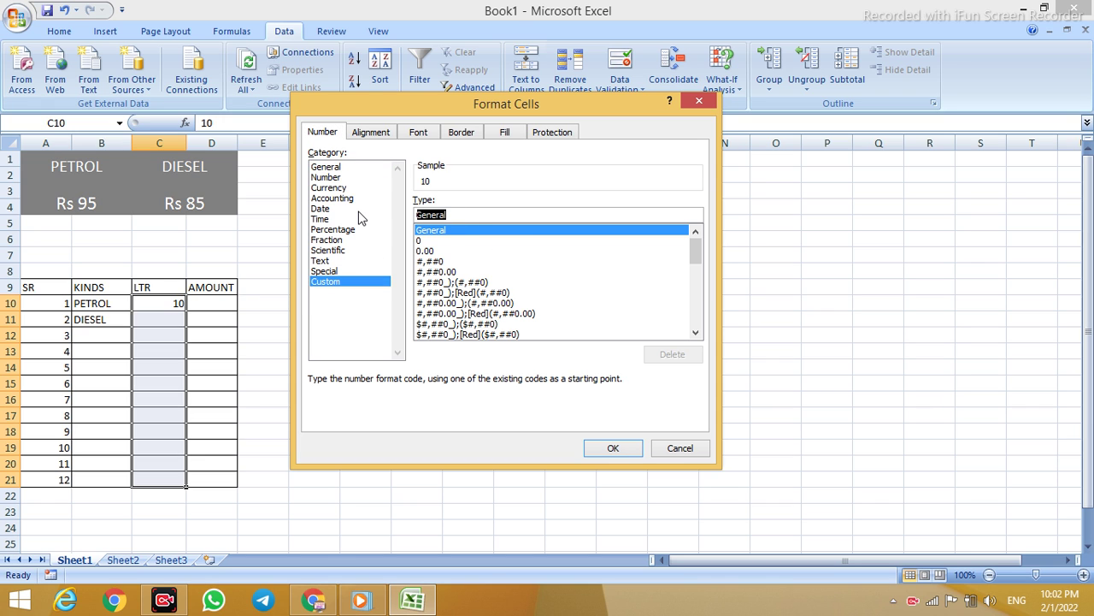
pyautogui.write('#')
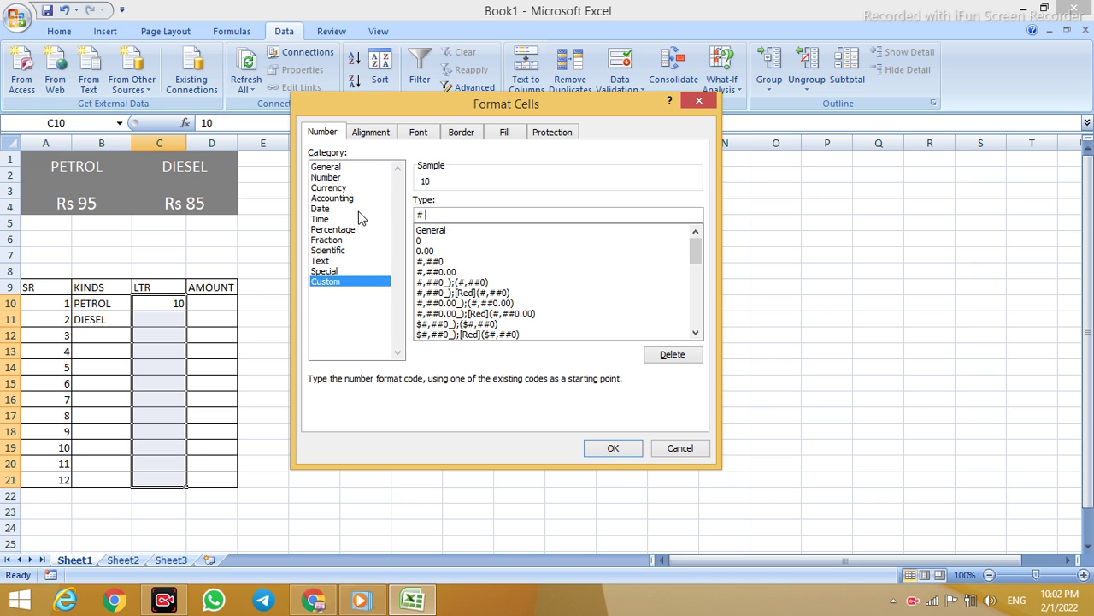
pyautogui.press('Return')
pyautogui.write("'")
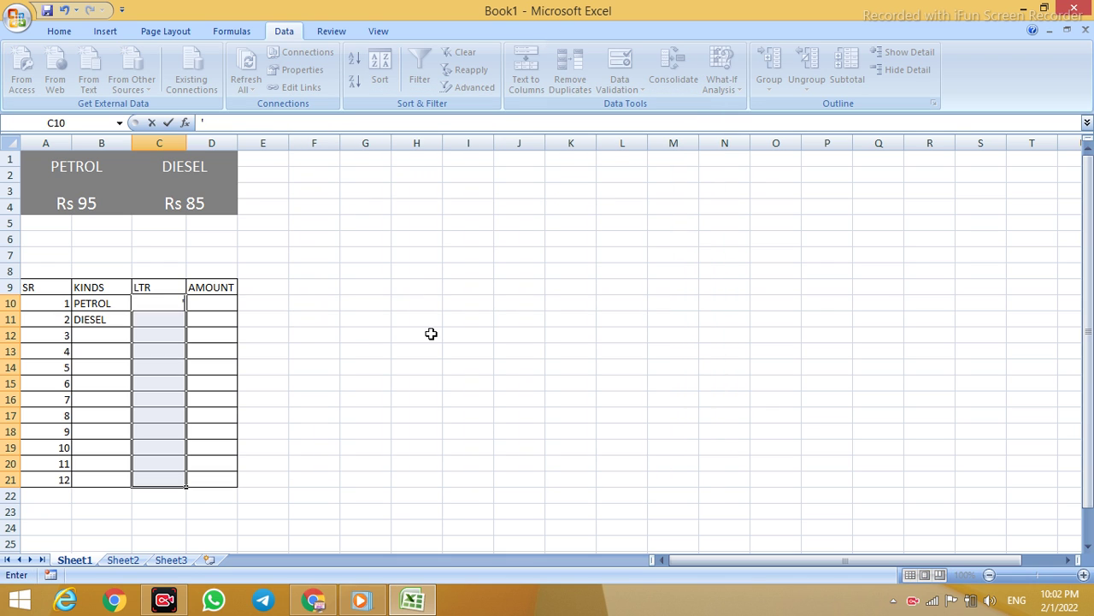
pyautogui.click(430, 333)
# Apply the custom format # "LTR" to C10:C21 and re-enter 10 in C10
pyautogui.moveTo(164, 301); pyautogui.dragTo(157, 474)
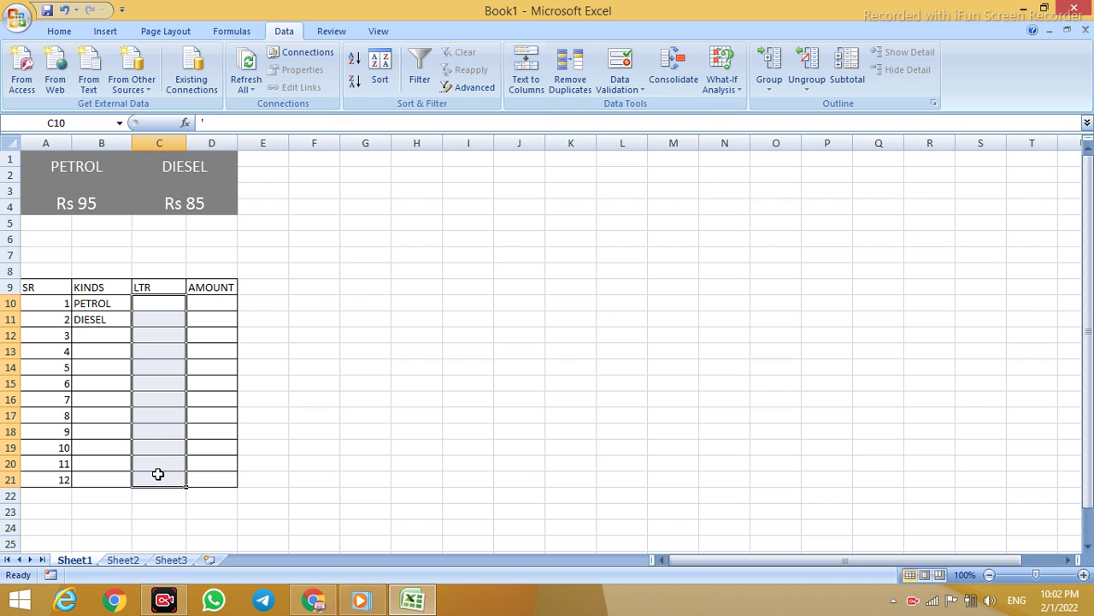
pyautogui.hotkey('ctrl', '1')
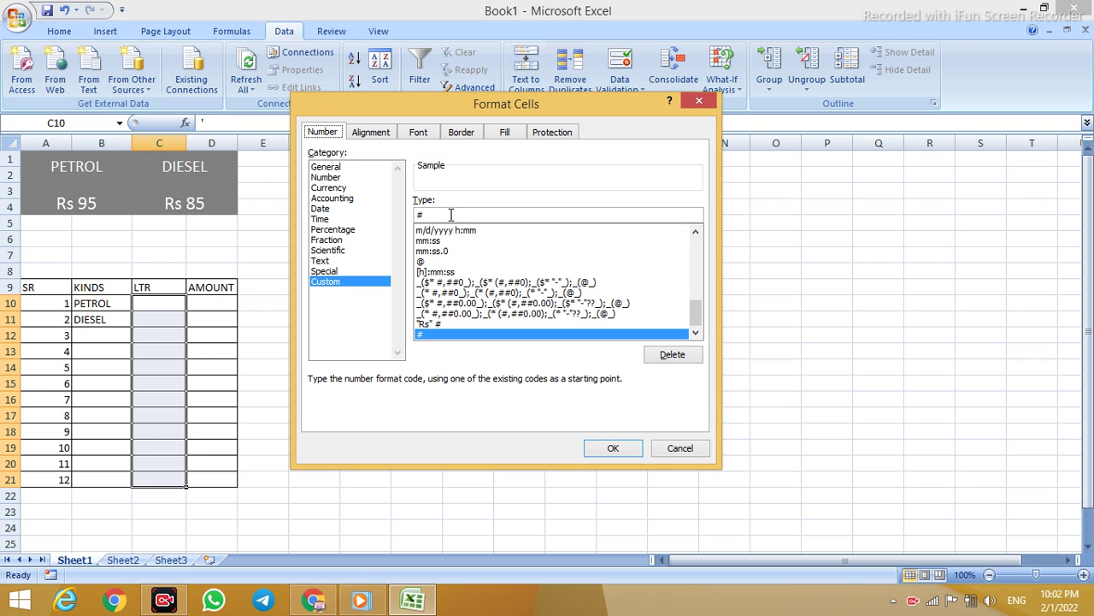
pyautogui.write(' "LTR')
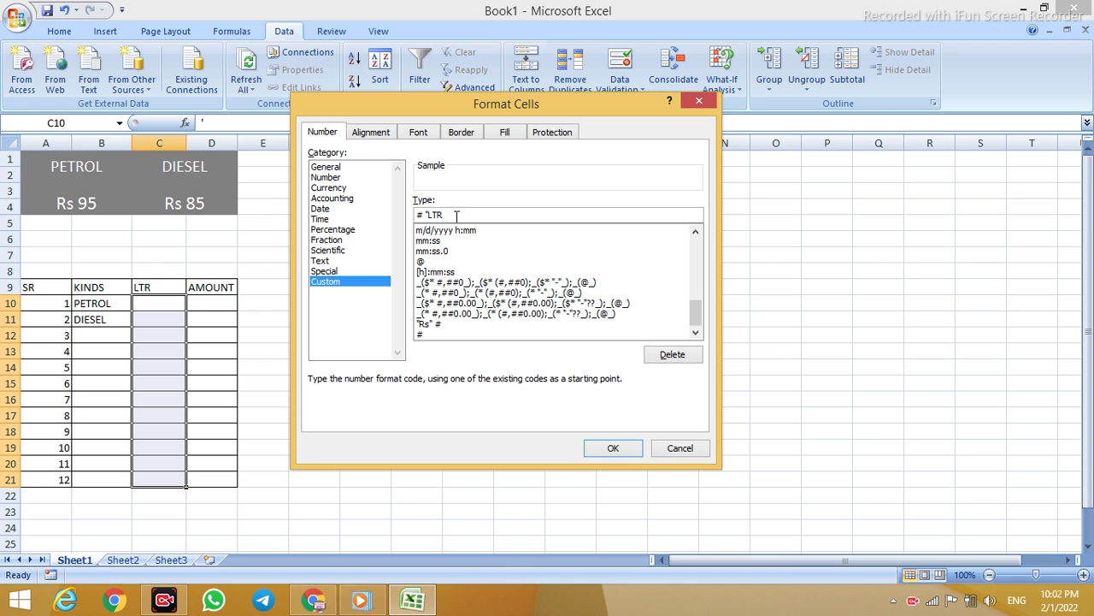
pyautogui.press('Return')
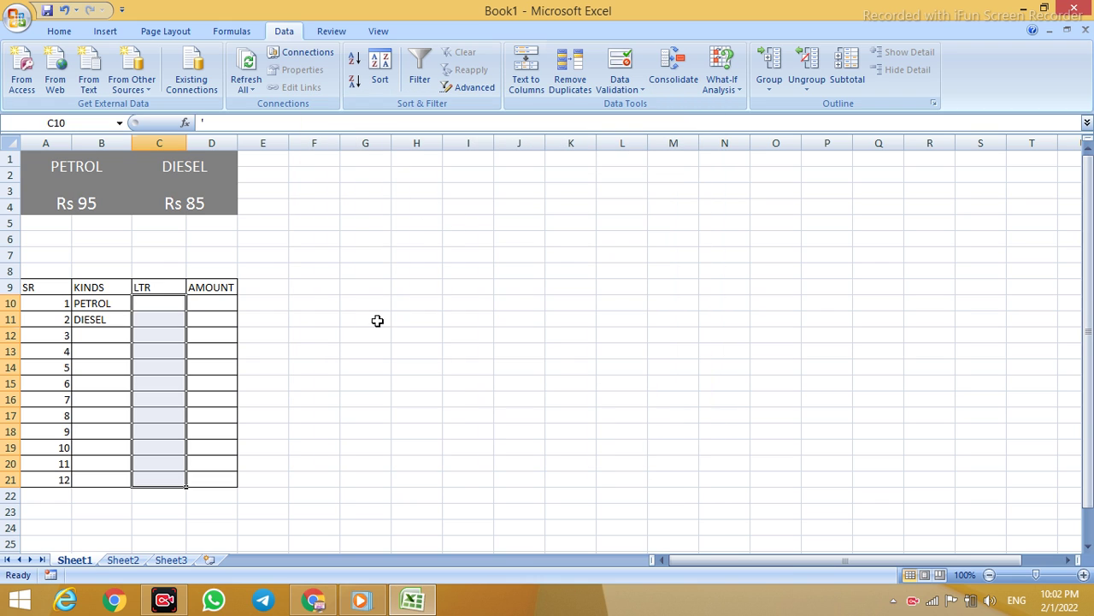
pyautogui.click(378, 321)
pyautogui.click(168, 315)
pyautogui.click(178, 304)
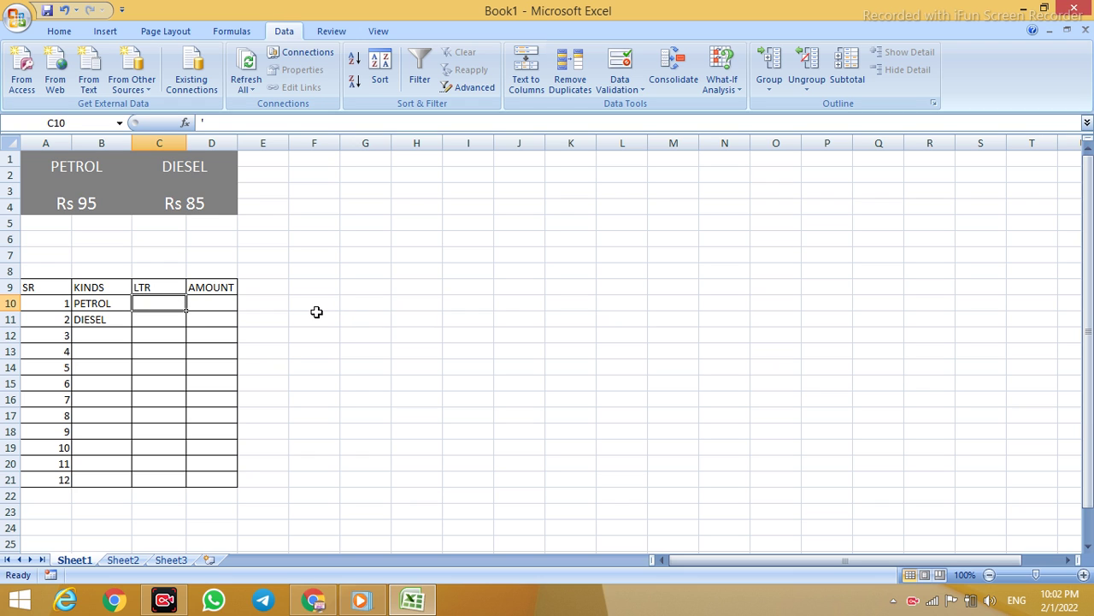
pyautogui.write('10')
pyautogui.click(342, 338)
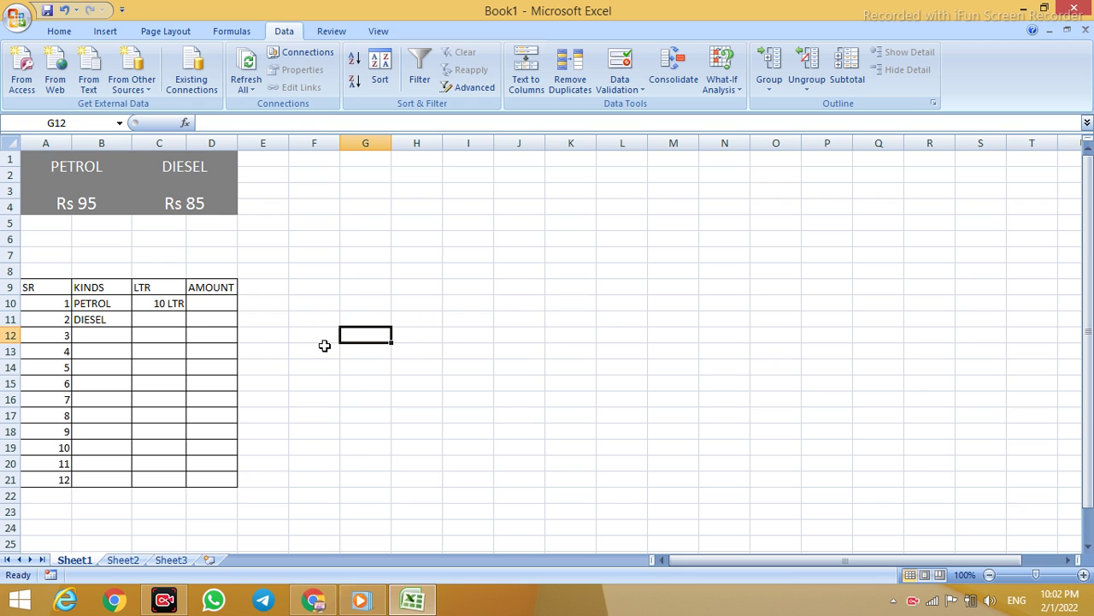
pyautogui.click(142, 317)
# Enter 20 litres in C11 and widen the AMOUNT column D
pyautogui.write('20')
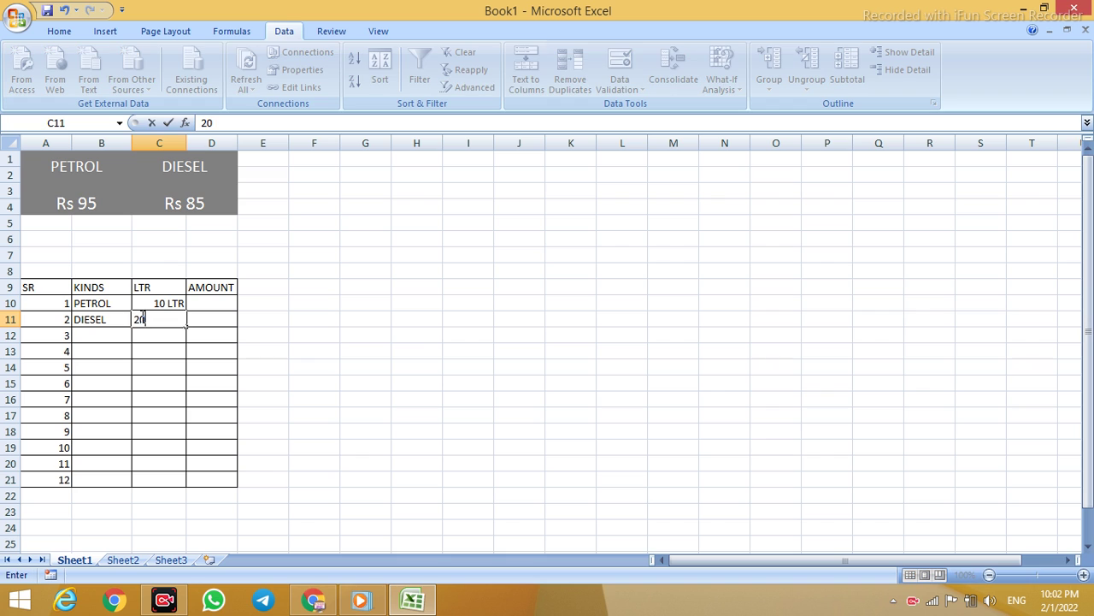
pyautogui.click(419, 364)
pyautogui.click(219, 301)
pyautogui.moveTo(567, 399); pyautogui.dragTo(522, 399)
pyautogui.moveTo(229, 133); pyautogui.dragTo(247, 135)
pyautogui.click(317, 258)
pyautogui.click(215, 302)
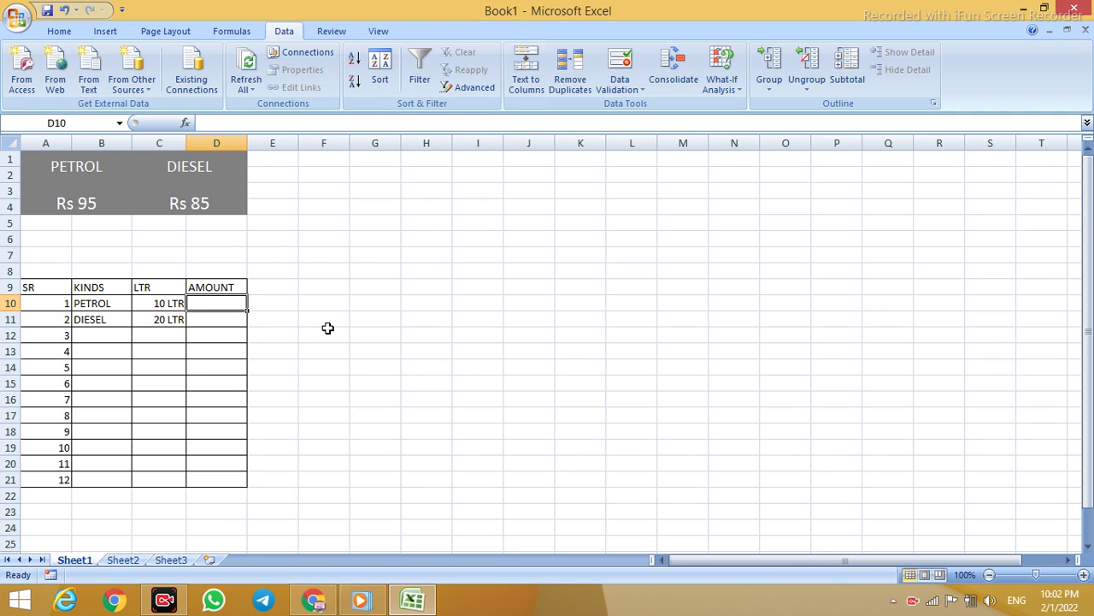
# Switch B10's fuel kind to DIESEL using its validation dropdown
pyautogui.click(99, 303)
pyautogui.click(351, 368)
pyautogui.click(91, 299)
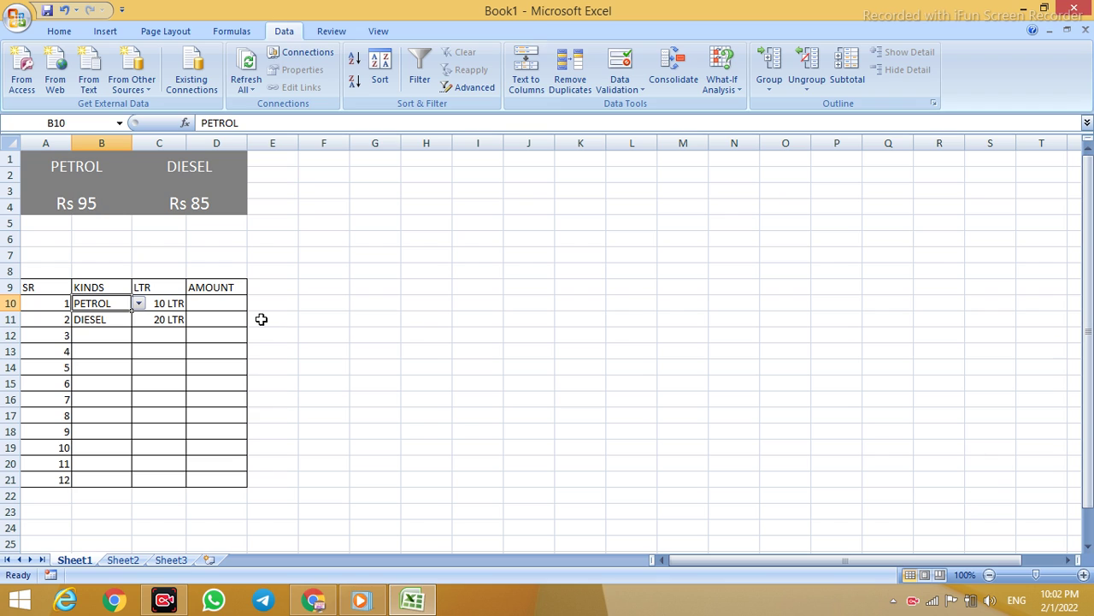
pyautogui.click(139, 303)
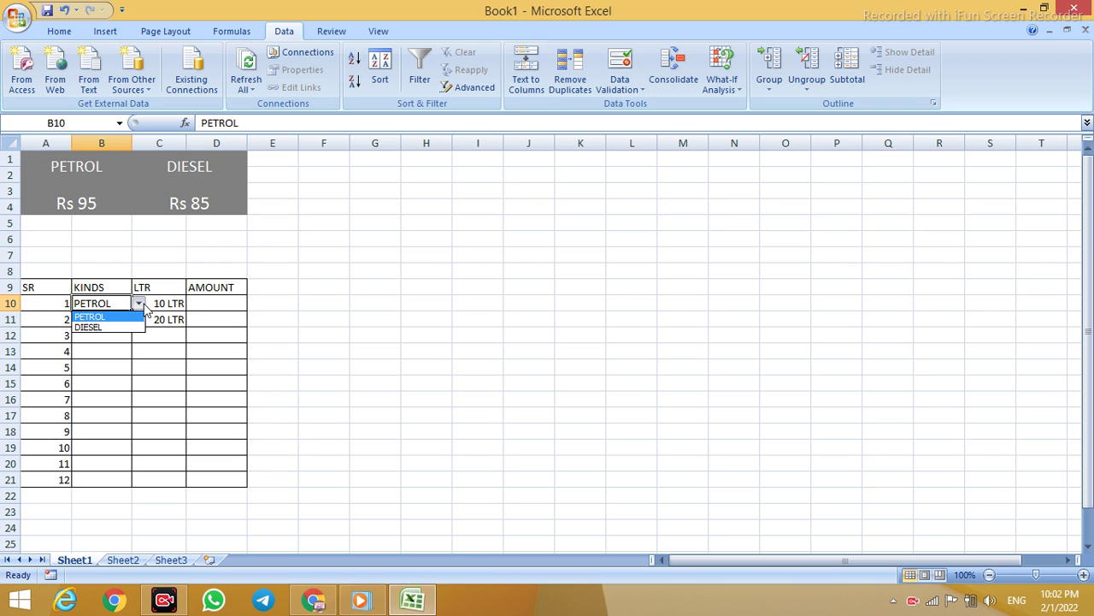
pyautogui.click(124, 328)
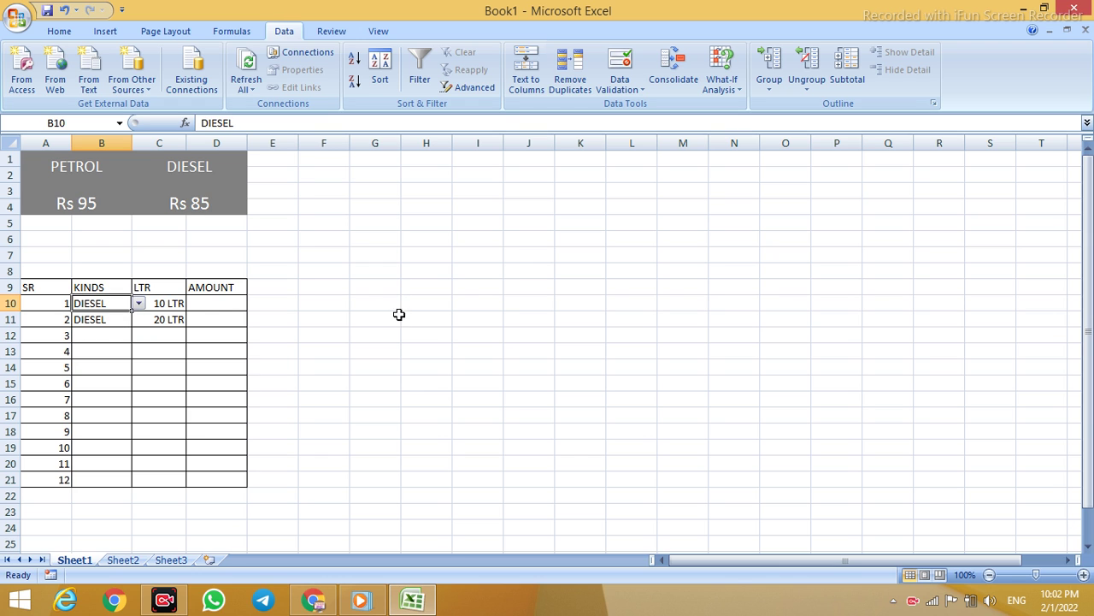
pyautogui.click(399, 314)
pyautogui.click(224, 304)
pyautogui.write('=')
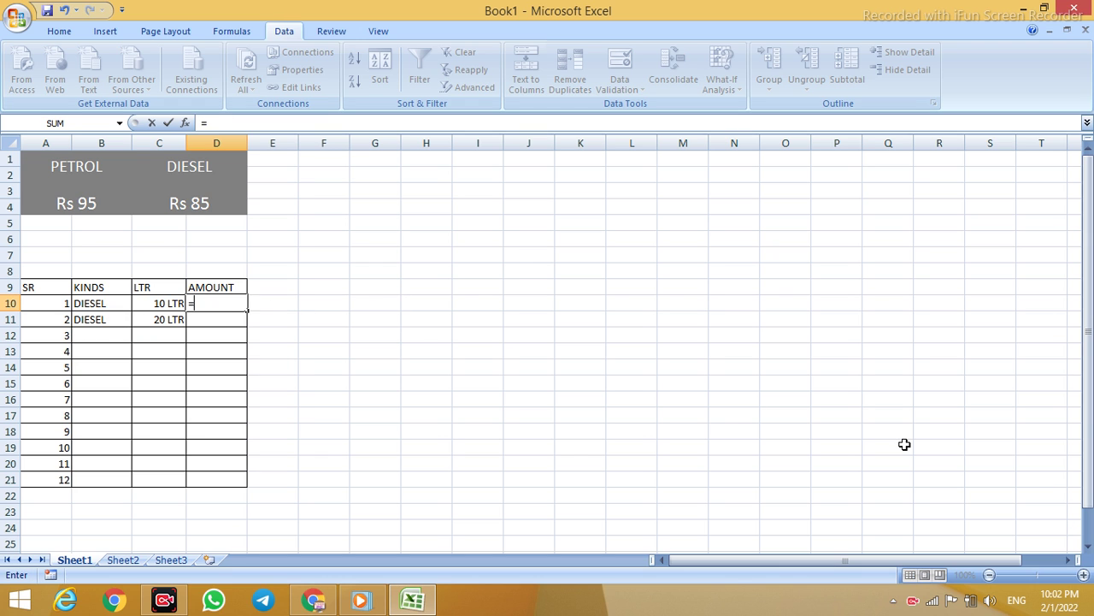
pyautogui.write('IF(')
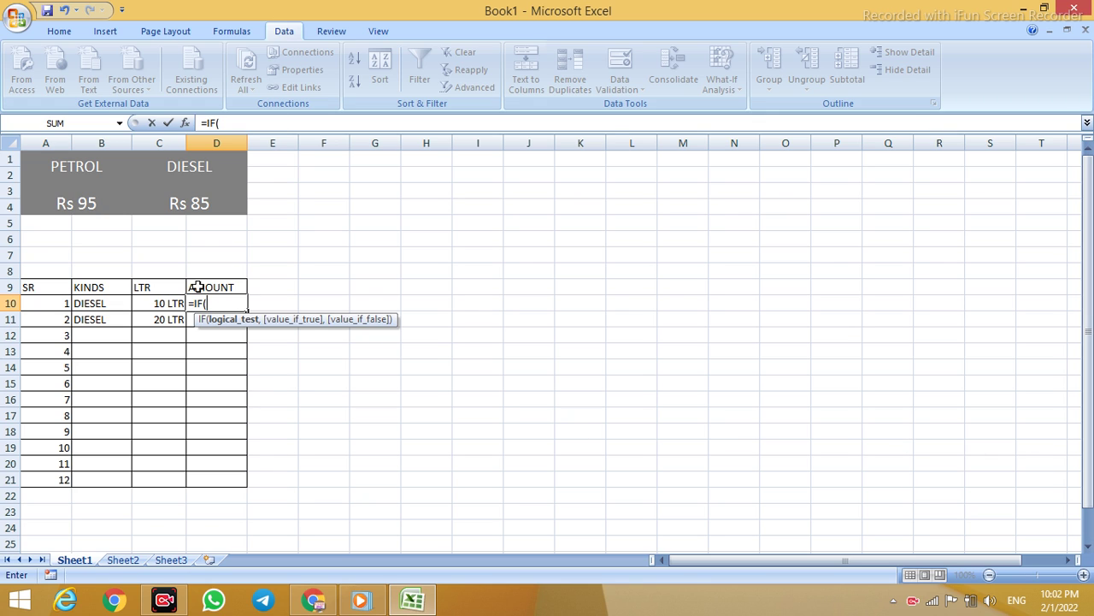
# Enter =IF(B10="PETROL",A3*C10,IF(B10="DIESEL",C3*C10,)) in D10, giving 850 for 10 litres diesel
pyautogui.click(100, 304)
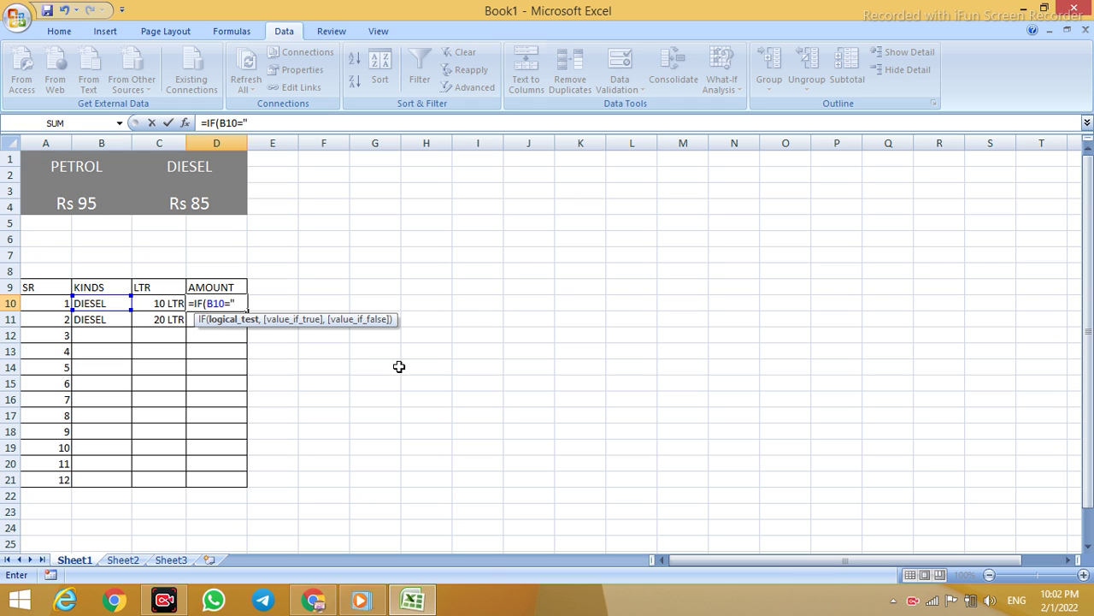
pyautogui.write('PETROL')
pyautogui.write('",')
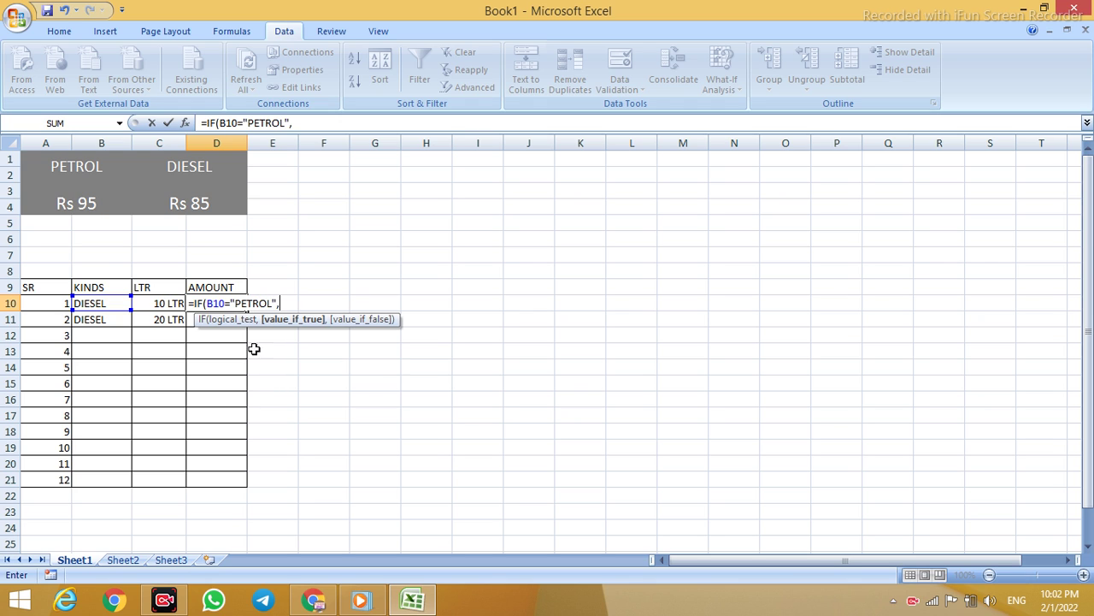
pyautogui.click(60, 199)
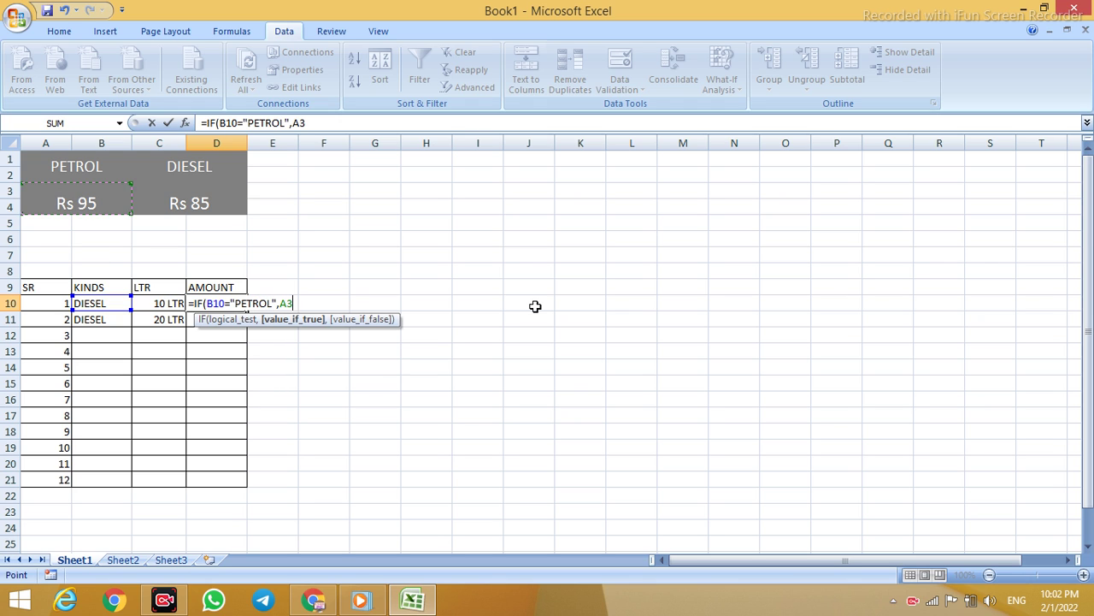
pyautogui.click(165, 303)
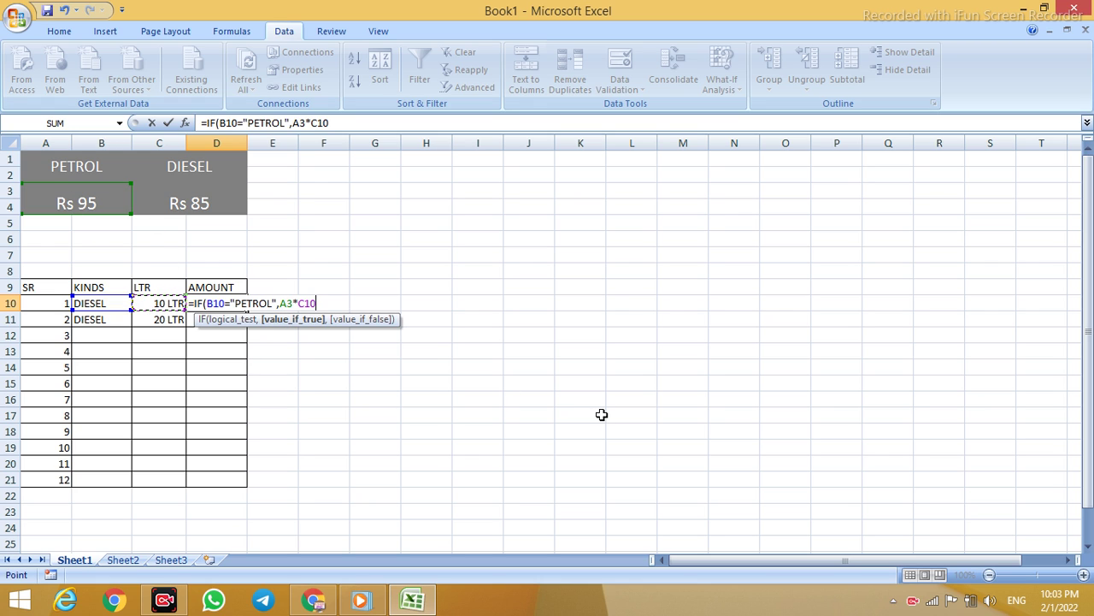
pyautogui.write(',')
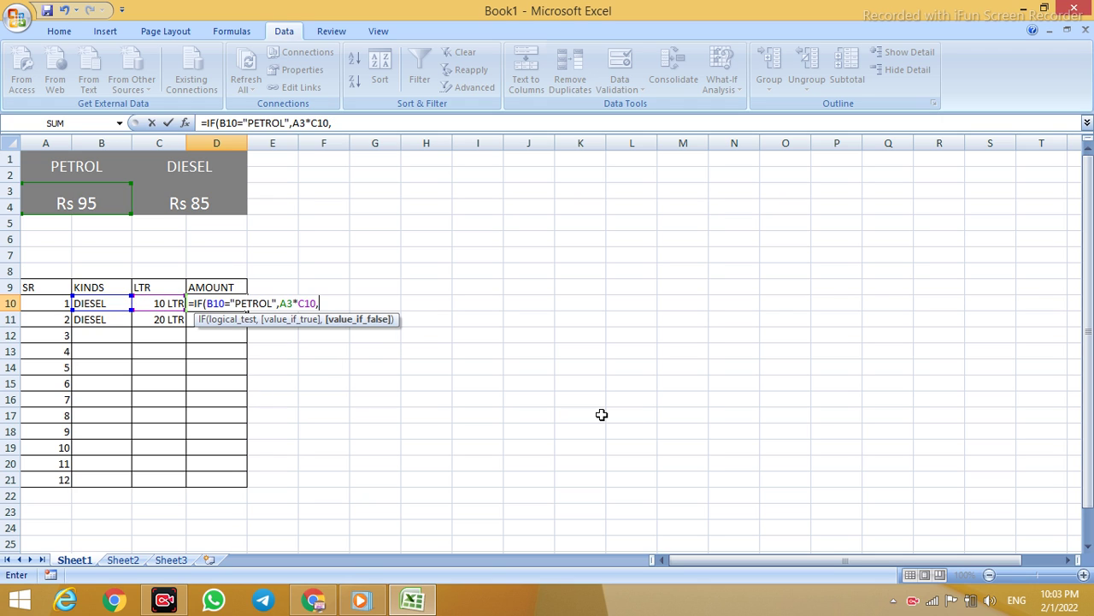
pyautogui.write('IF(')
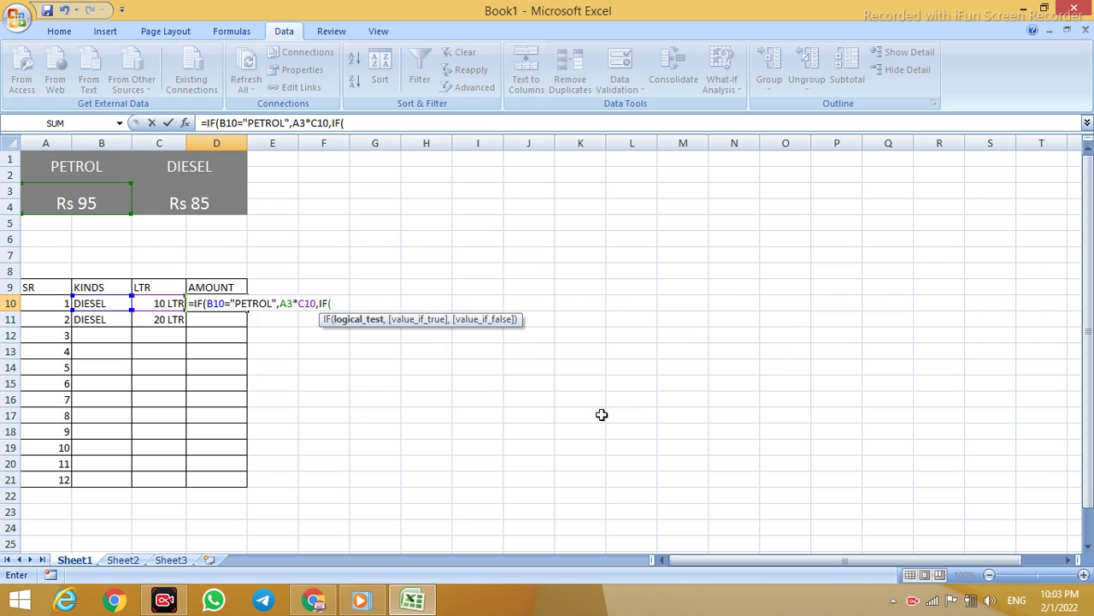
pyautogui.click(97, 302)
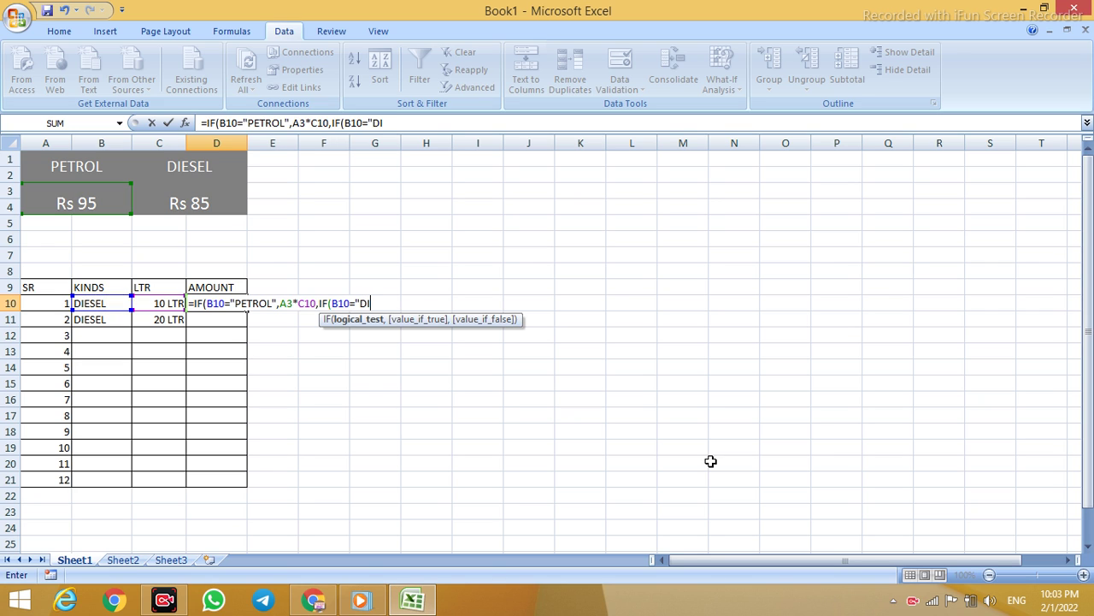
pyautogui.write('ESEL"')
pyautogui.write(',')
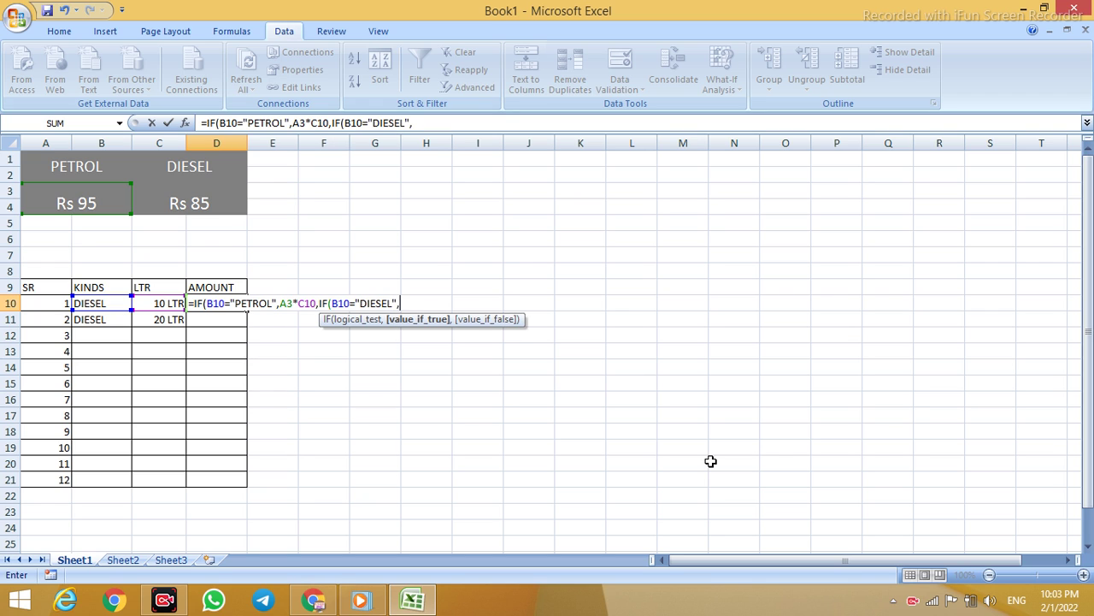
pyautogui.click(199, 198)
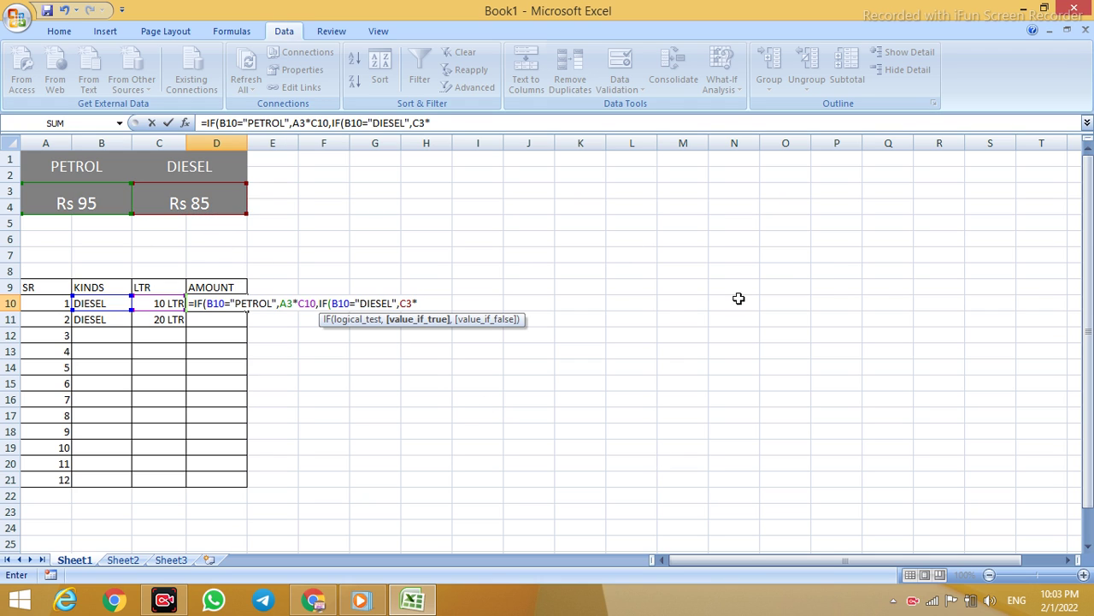
pyautogui.click(158, 303)
pyautogui.write(',')
pyautogui.press('Return')
pyautogui.press('Return')
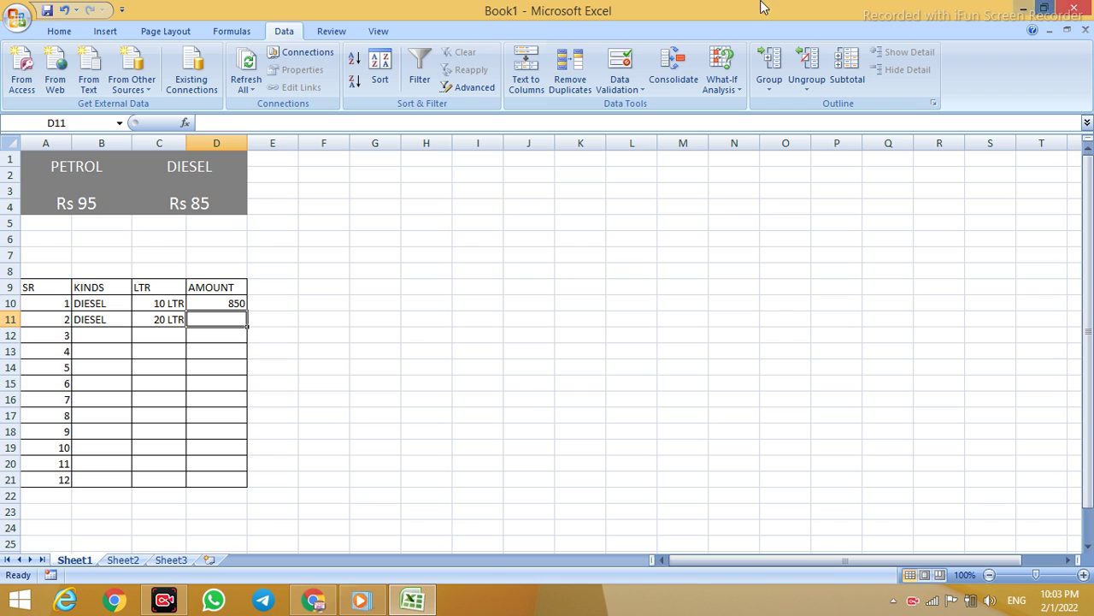
# Switch B10 to PETROL and back to DIESEL to test the amount formula
pyautogui.click(111, 303)
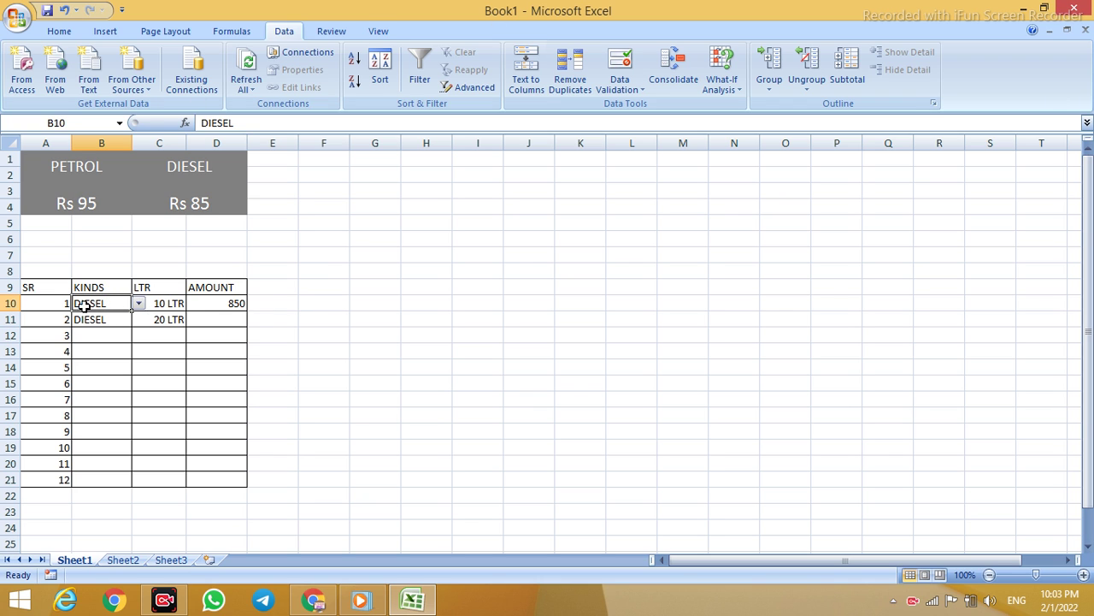
pyautogui.click(138, 303)
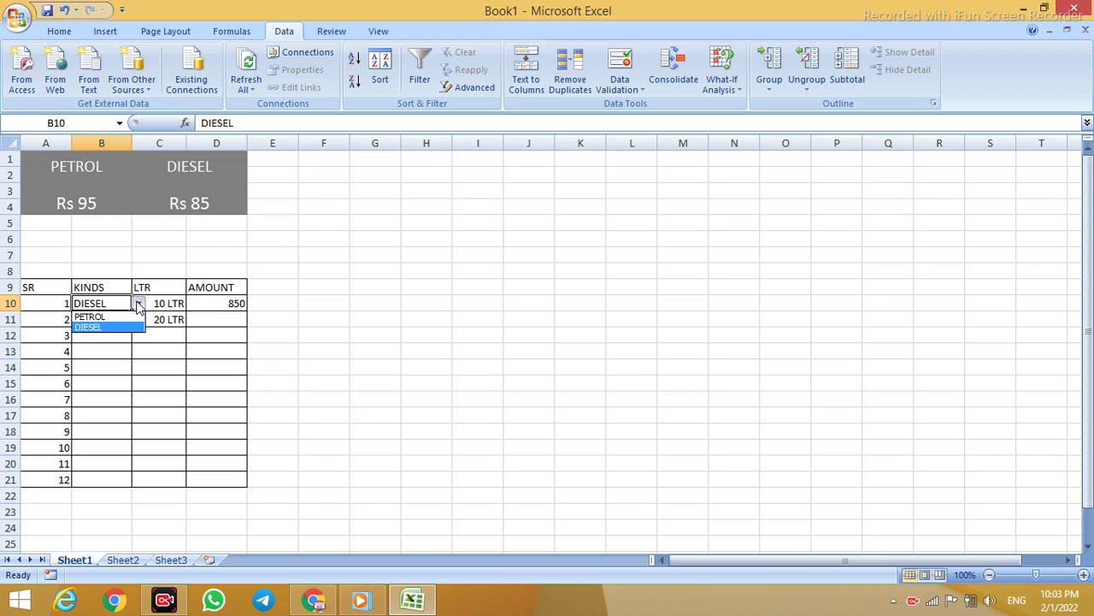
pyautogui.click(117, 317)
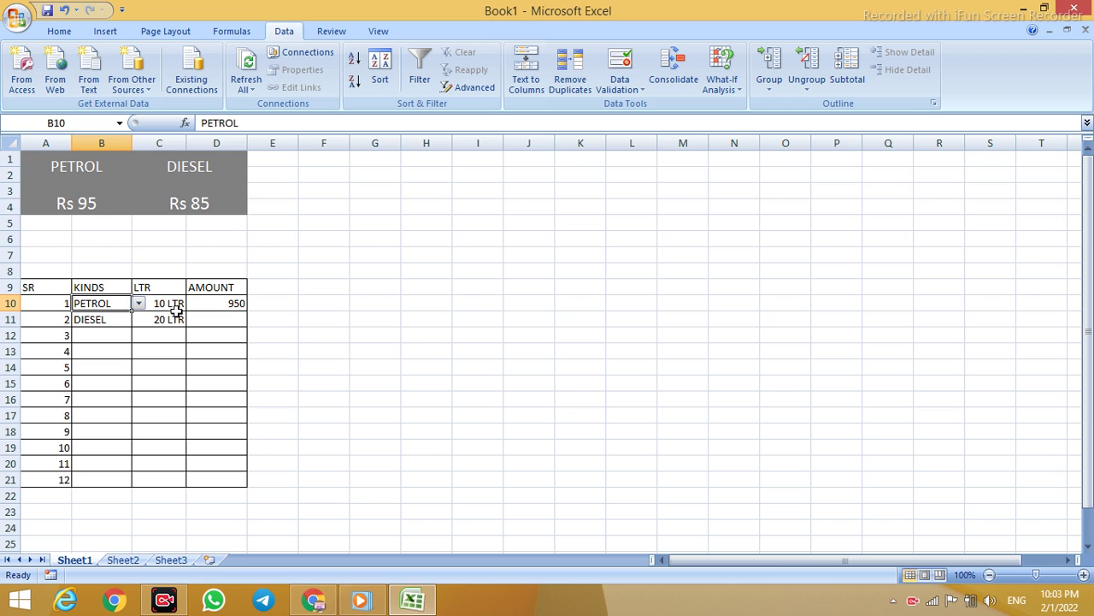
pyautogui.click(138, 304)
pyautogui.click(108, 328)
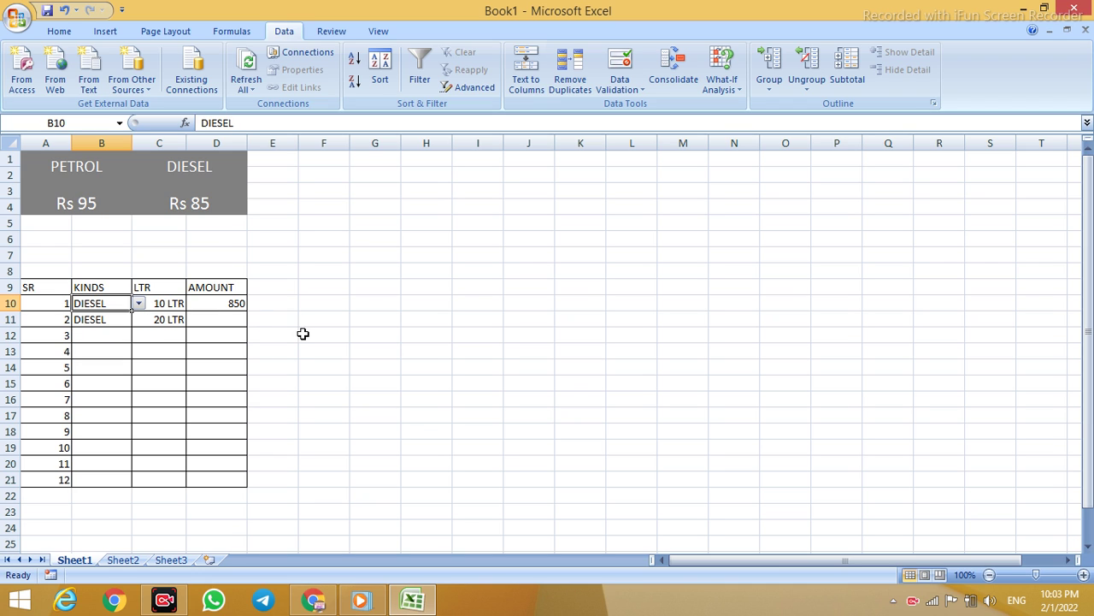
pyautogui.click(303, 334)
# Fill D10's amount formula down to D21 and inspect row 11, where D11 shows 0
pyautogui.click(221, 305)
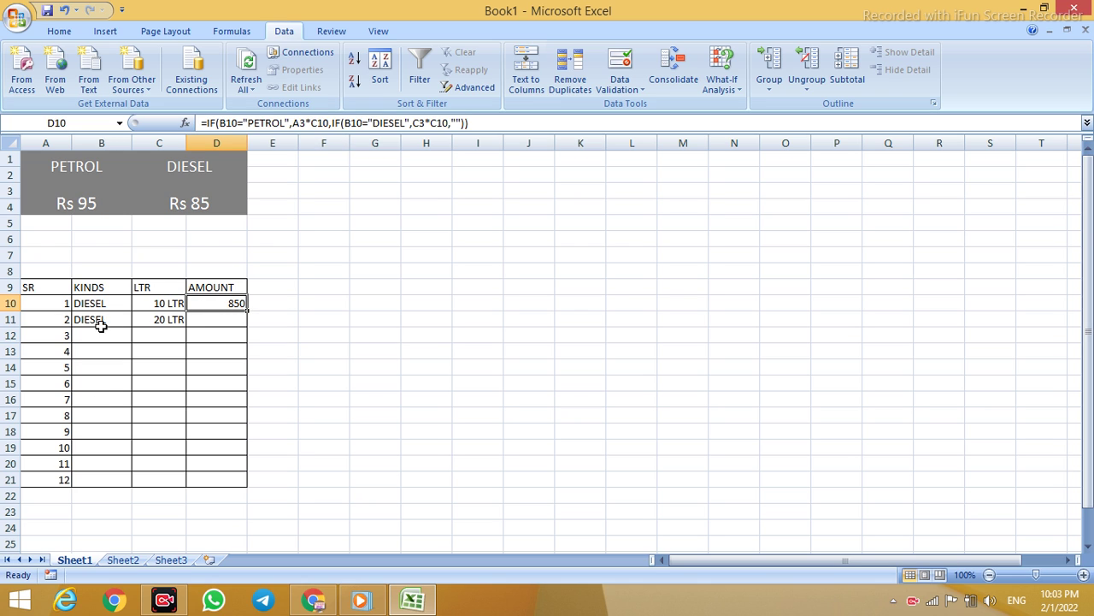
pyautogui.moveTo(247, 310); pyautogui.dragTo(237, 485)
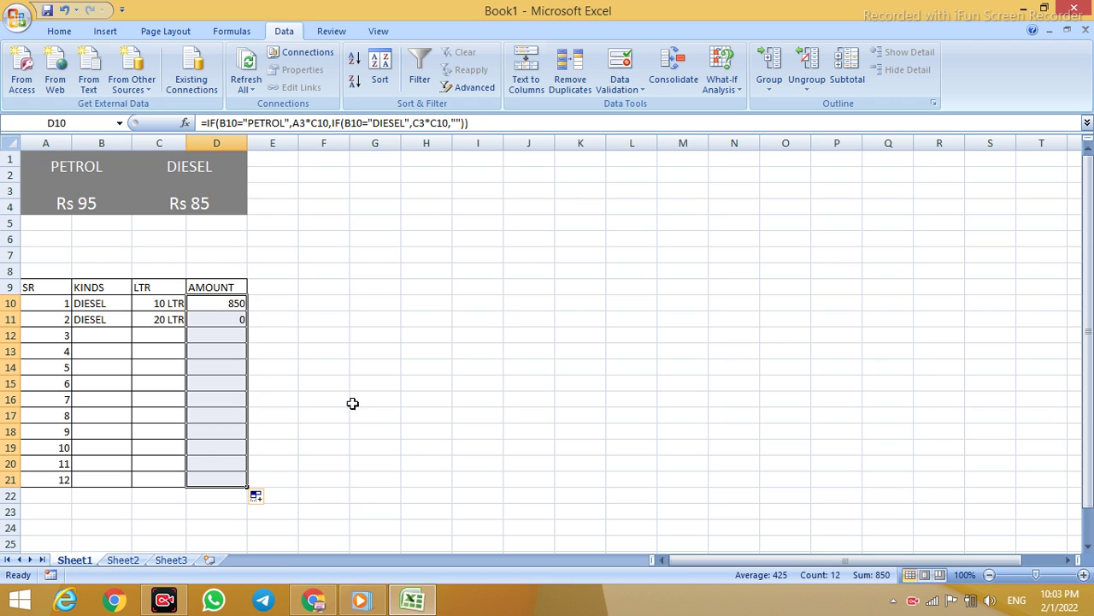
pyautogui.click(401, 354)
pyautogui.click(161, 322)
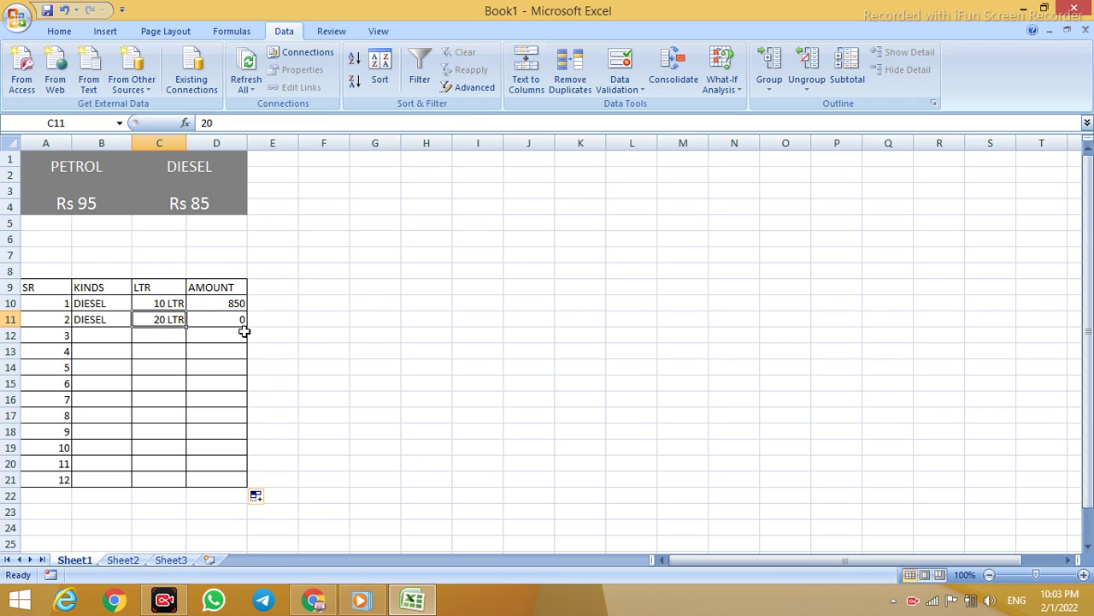
pyautogui.click(96, 321)
pyautogui.click(216, 318)
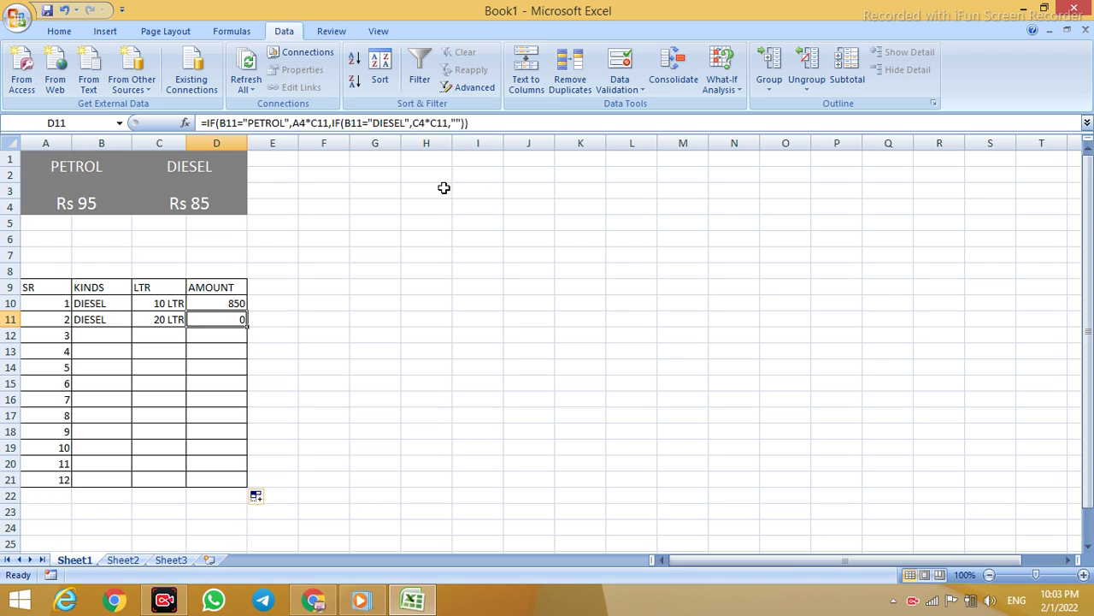
pyautogui.click(475, 289)
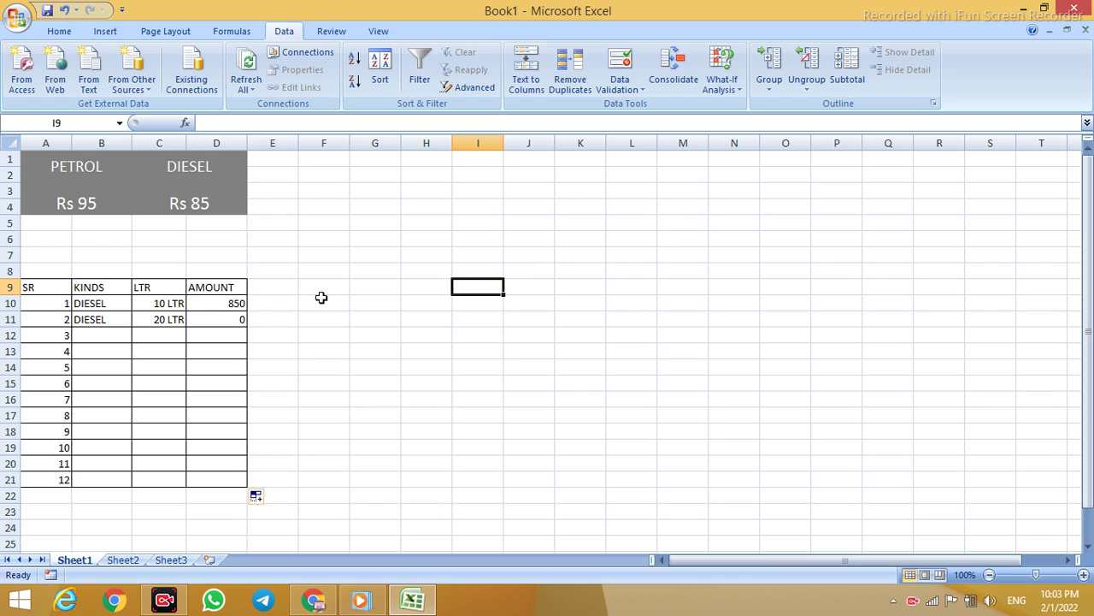
pyautogui.click(72, 203)
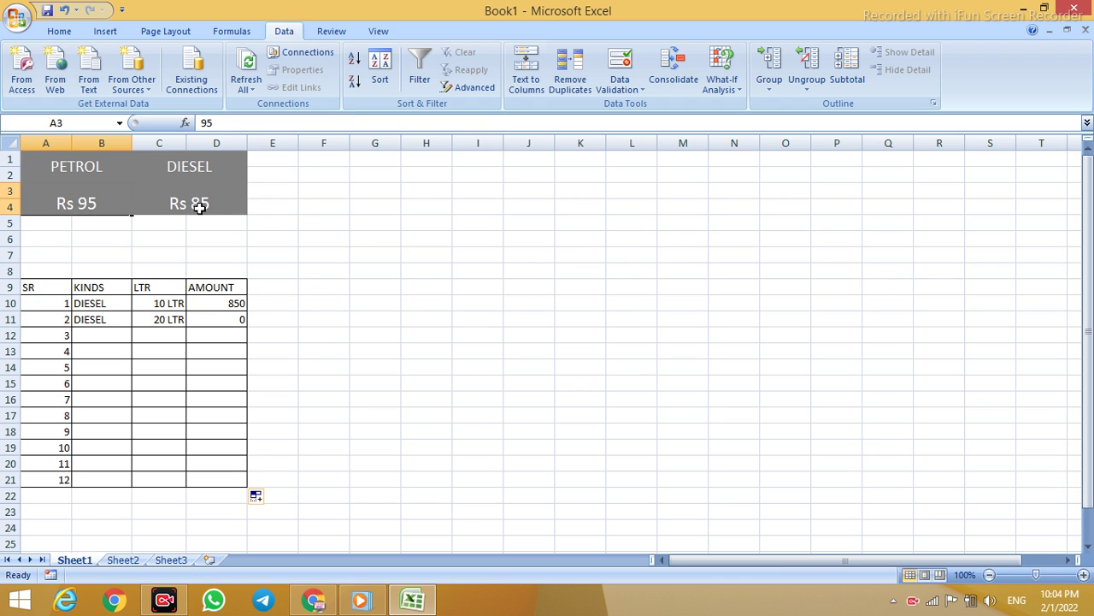
# Select the Rs 95 and Rs 85 price cells together
pyautogui.click(200, 203)
pyautogui.click(625, 257)
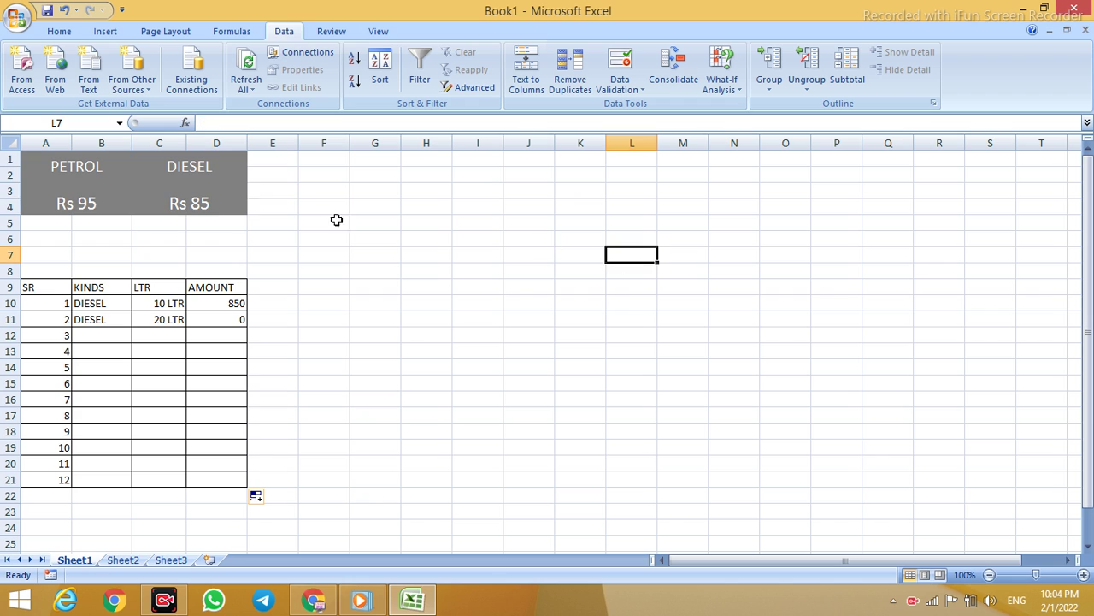
pyautogui.click(73, 205)
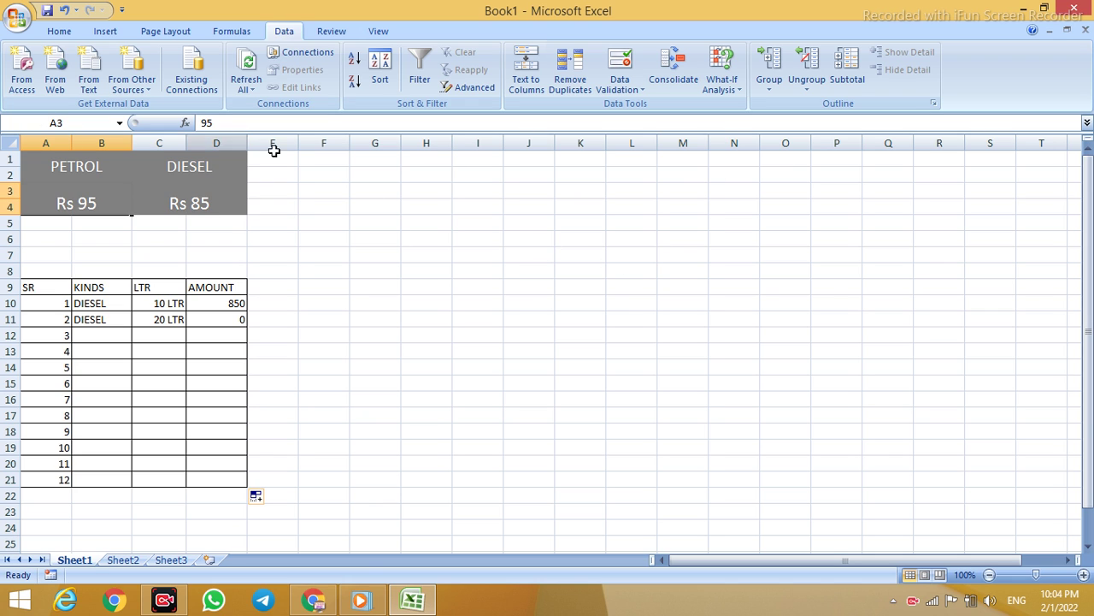
pyautogui.click(425, 395)
pyautogui.click(101, 189)
pyautogui.click(476, 248)
pyautogui.click(78, 195)
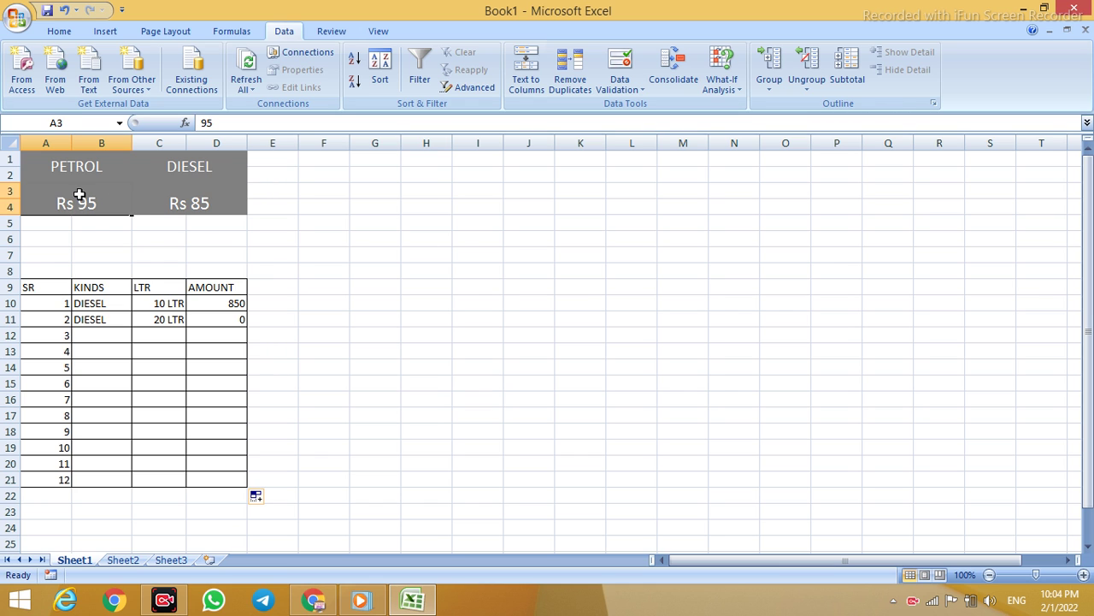
pyautogui.click(340, 252)
pyautogui.click(70, 205)
pyautogui.click(462, 255)
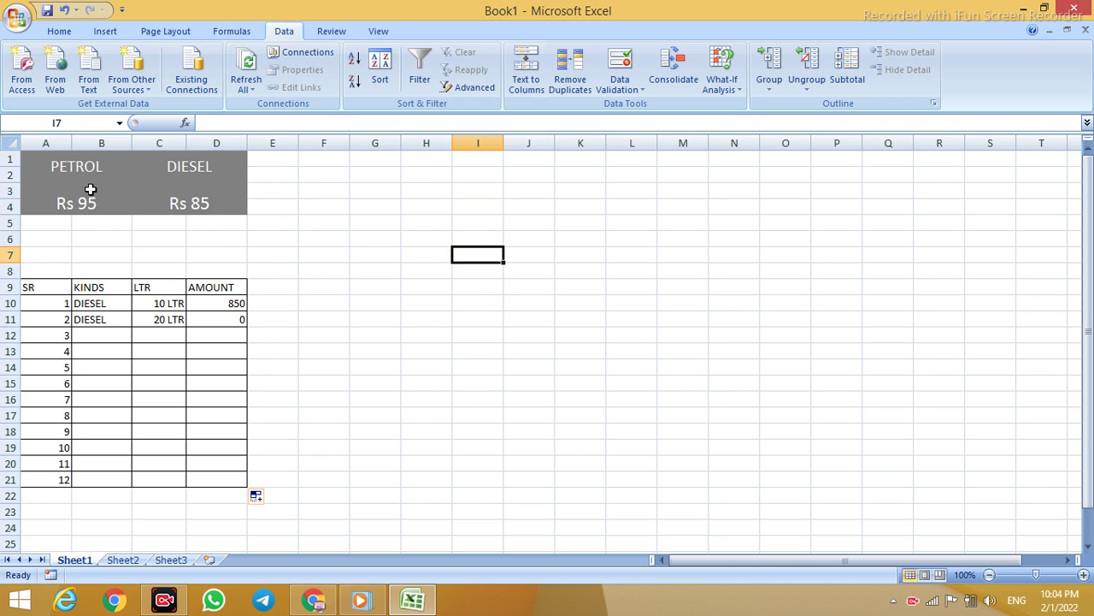
pyautogui.moveTo(88, 189); pyautogui.dragTo(184, 206)
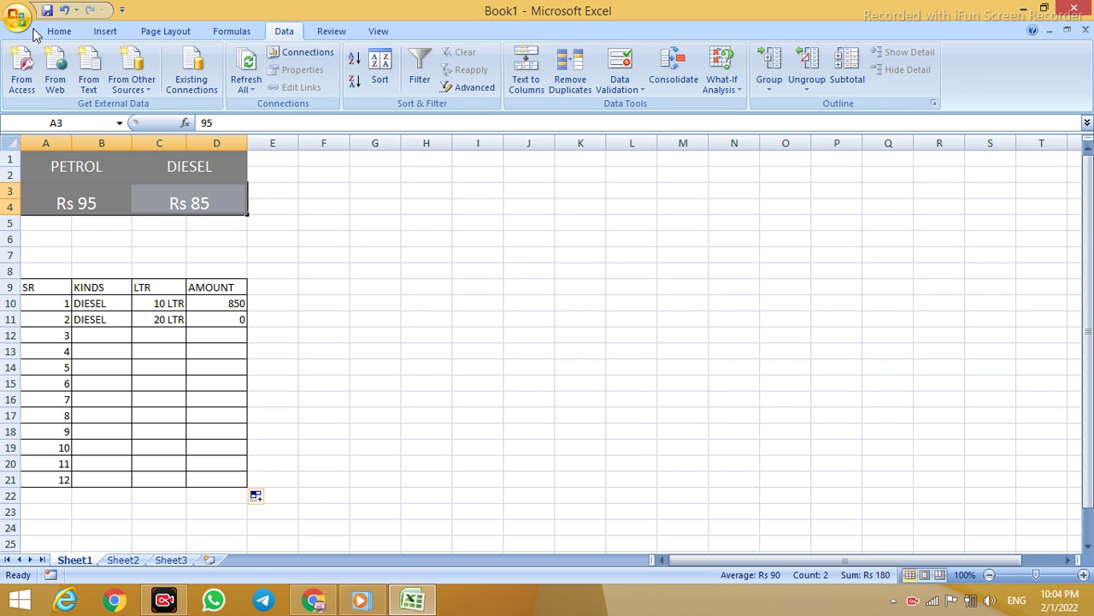
# Give the price cells a lighter grey fill than the PETROL and DIESEL headings
pyautogui.click(59, 31)
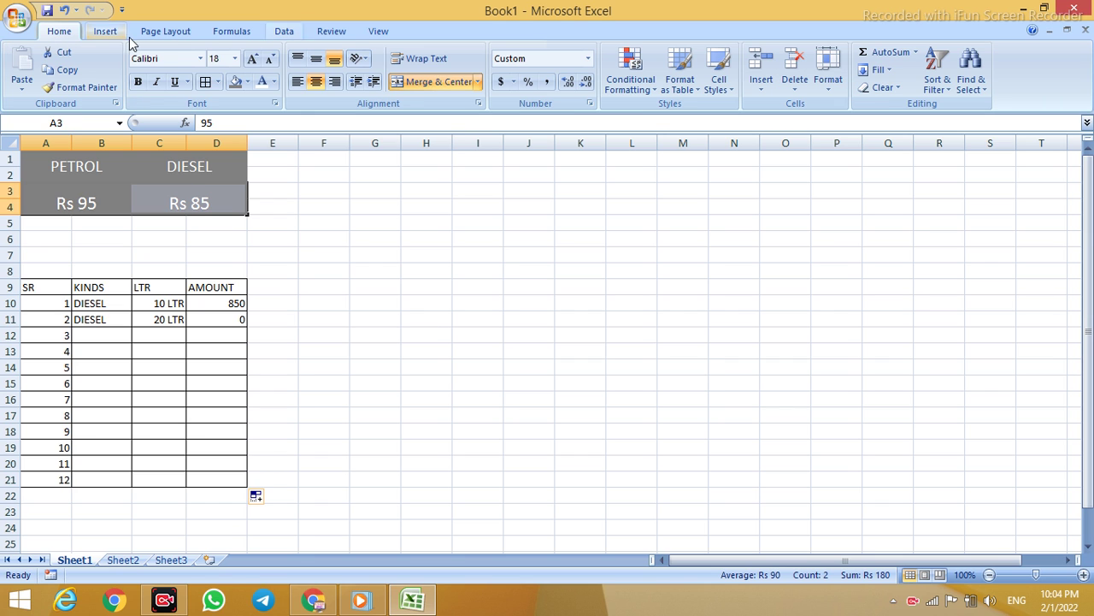
pyautogui.click(247, 81)
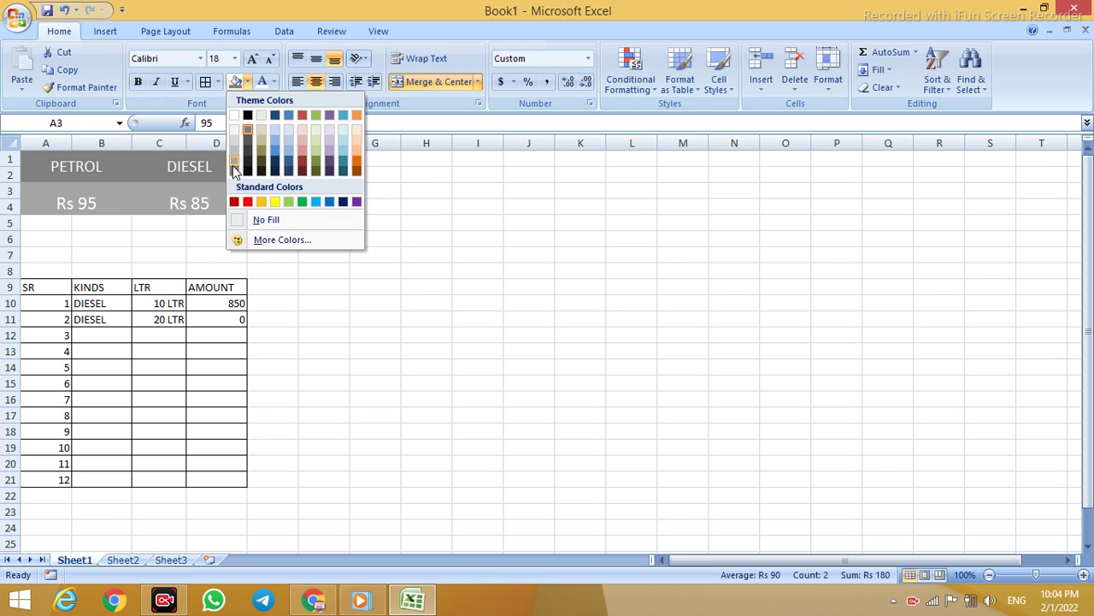
pyautogui.click(513, 266)
pyautogui.moveTo(73, 203); pyautogui.dragTo(190, 207)
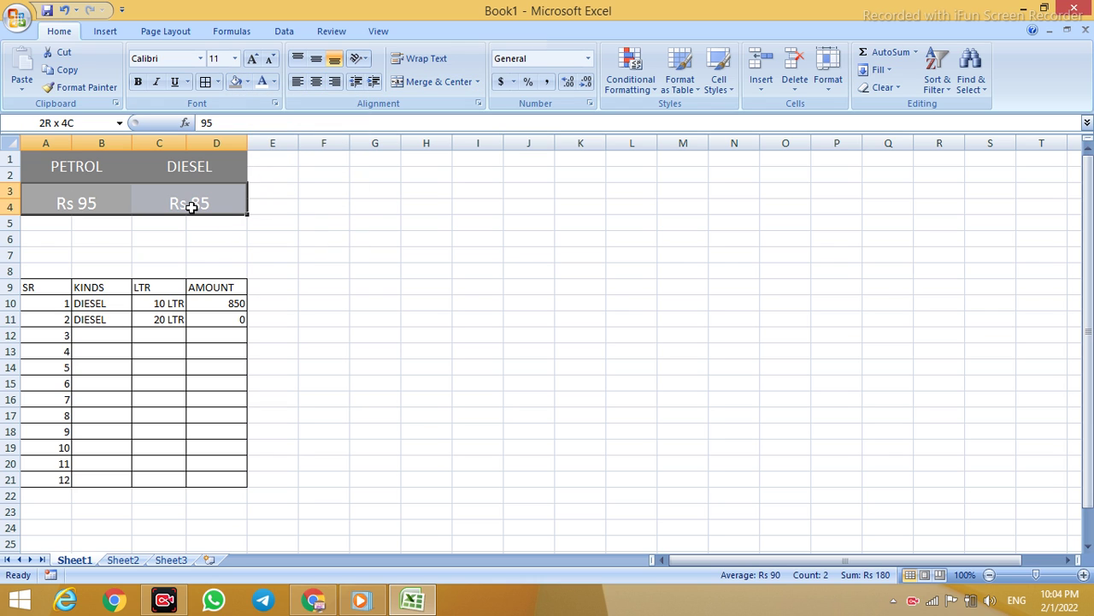
pyautogui.click(402, 240)
pyautogui.click(85, 204)
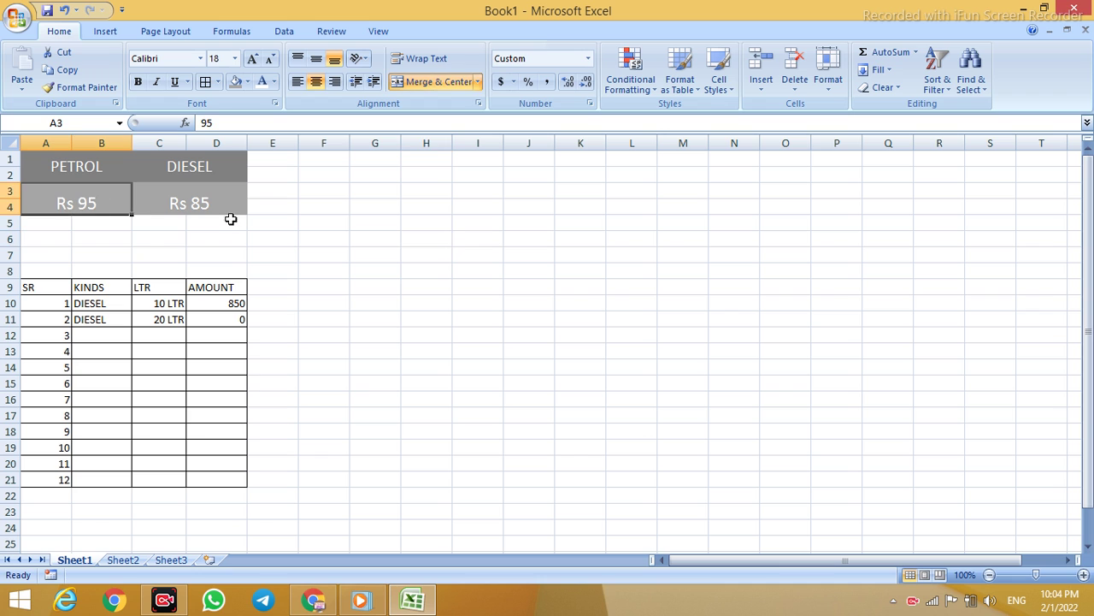
pyautogui.click(240, 32)
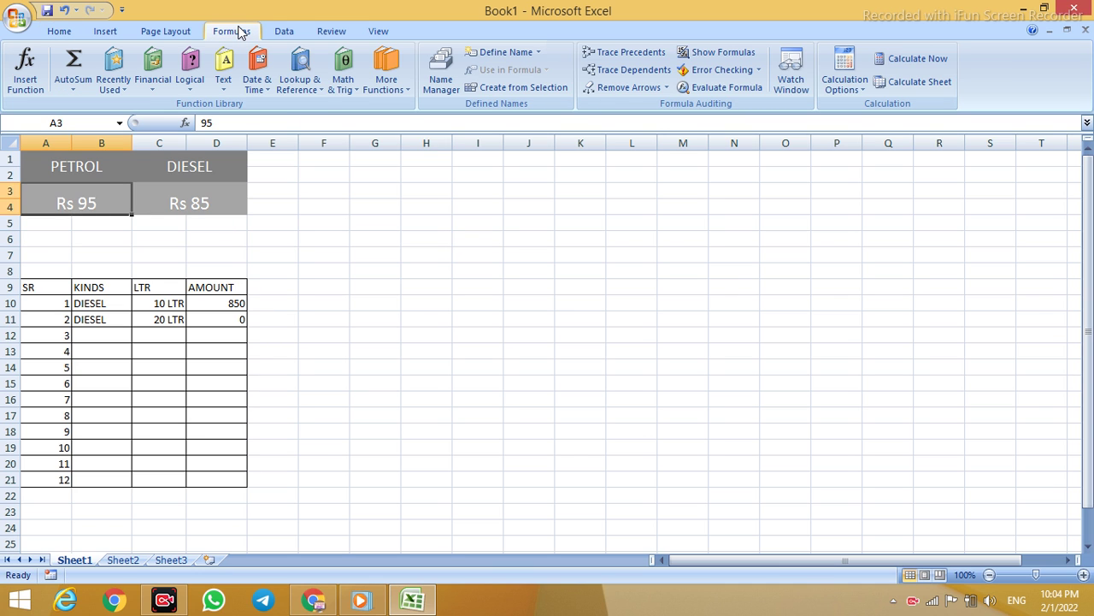
# Define PETROL_PRICE for the Rs 95 cell A3 and DIESEL_PRICE for the Rs 85 cell C3
pyautogui.click(505, 52)
pyautogui.write('PETROL_PRICE')
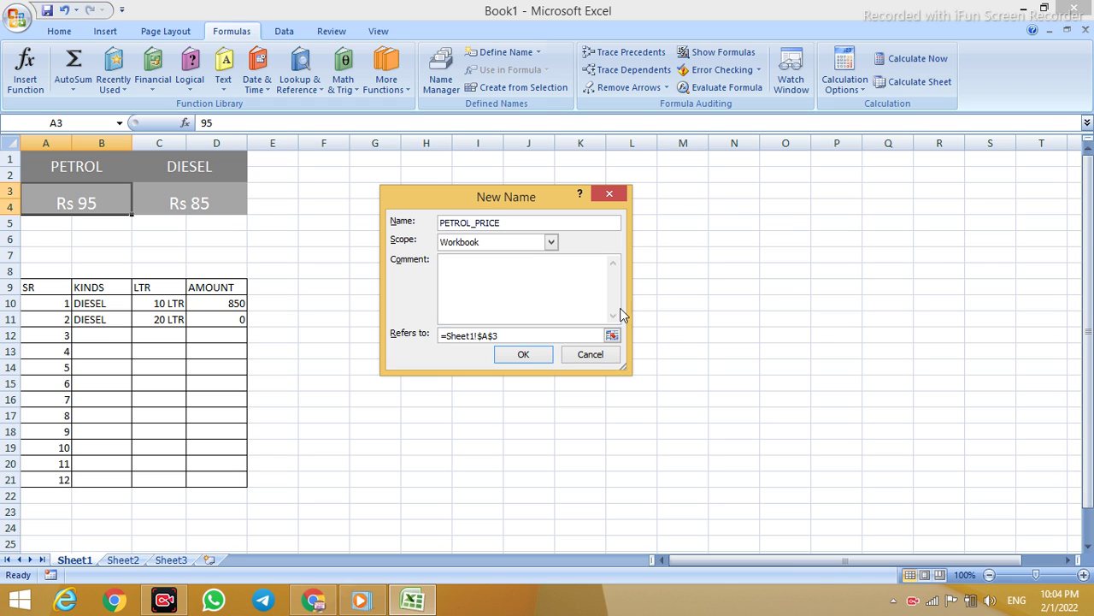
pyautogui.click(525, 355)
pyautogui.click(204, 204)
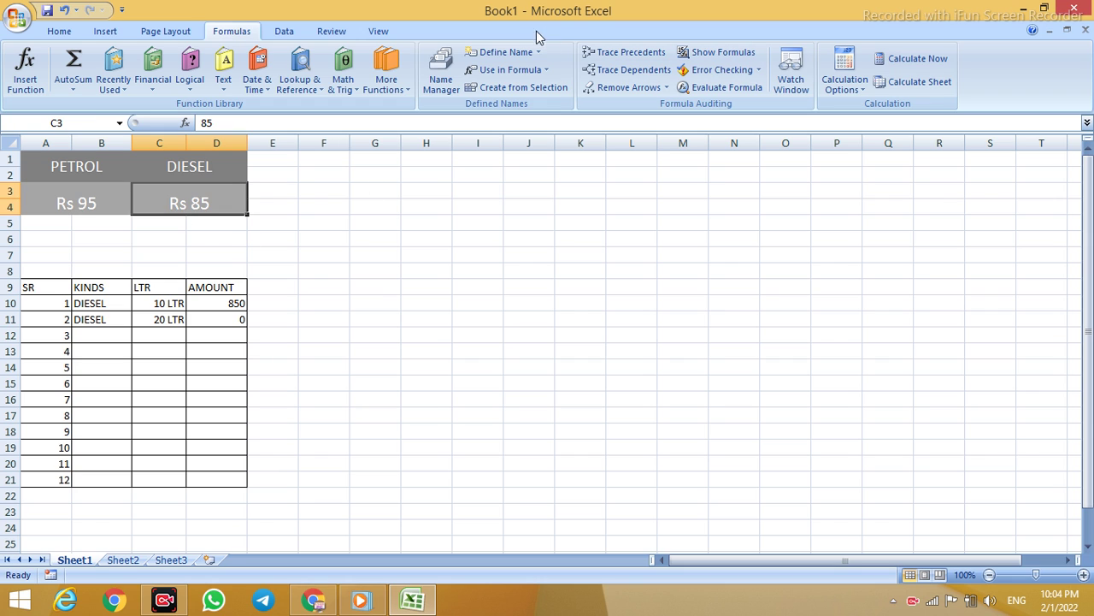
pyautogui.click(504, 52)
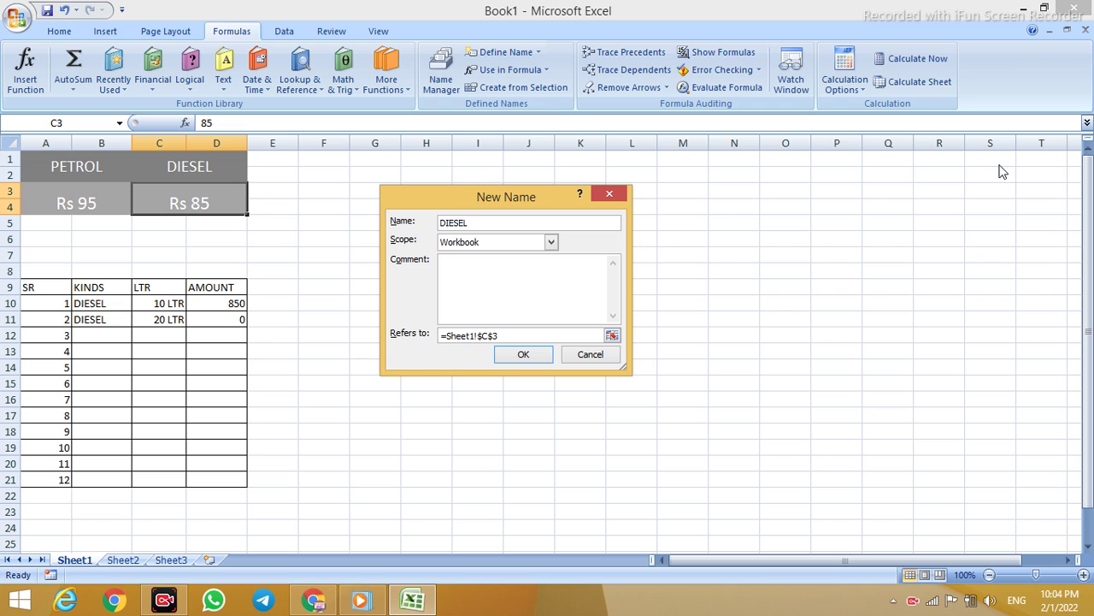
pyautogui.write('DIESEL_PRICE')
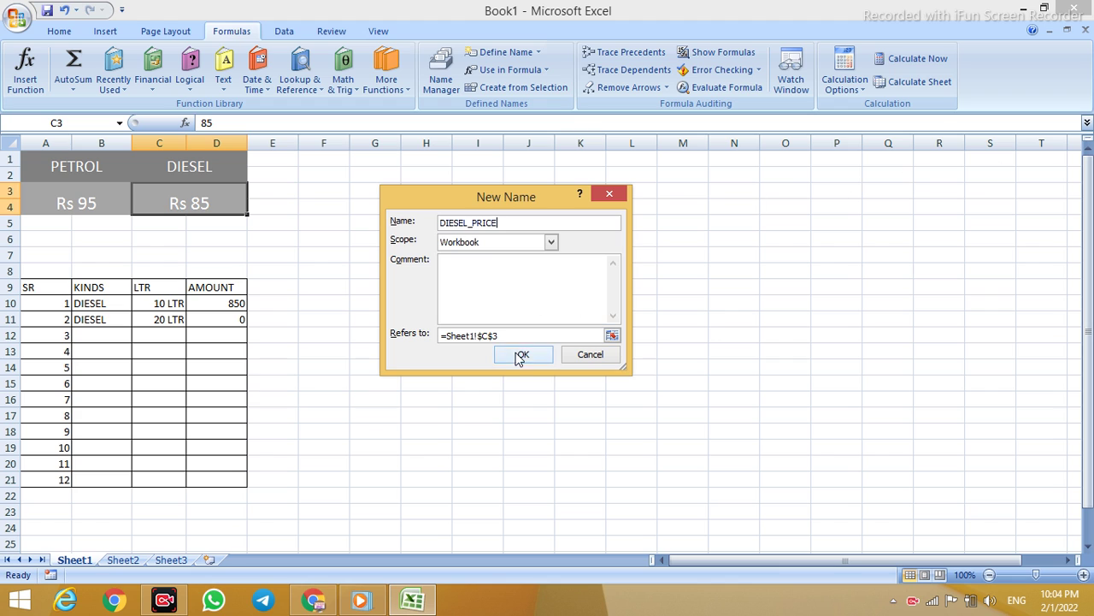
pyautogui.click(519, 354)
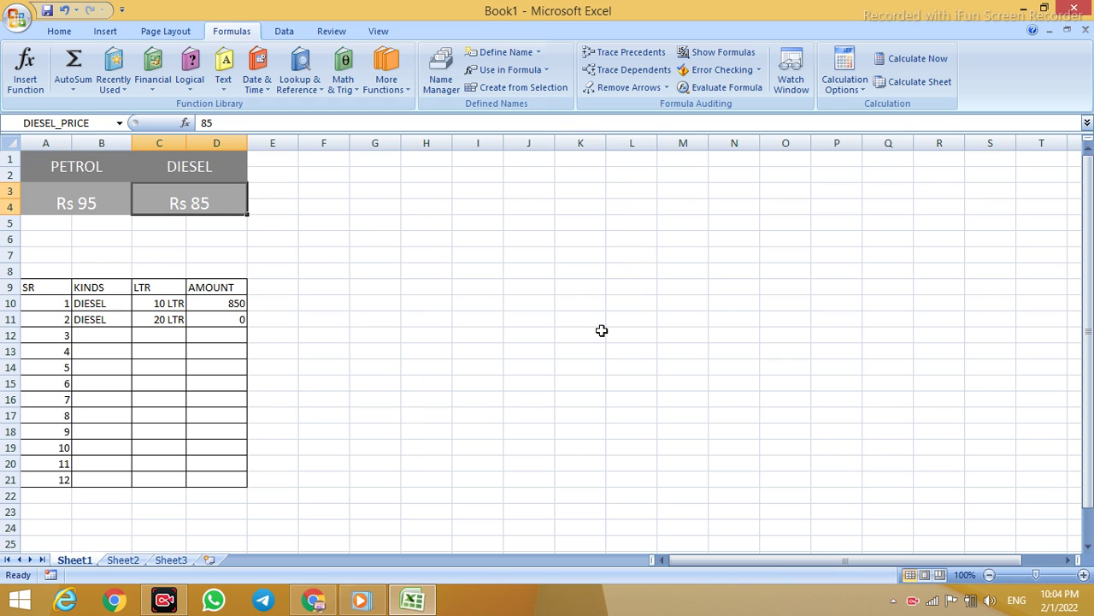
pyautogui.click(415, 290)
pyautogui.click(102, 202)
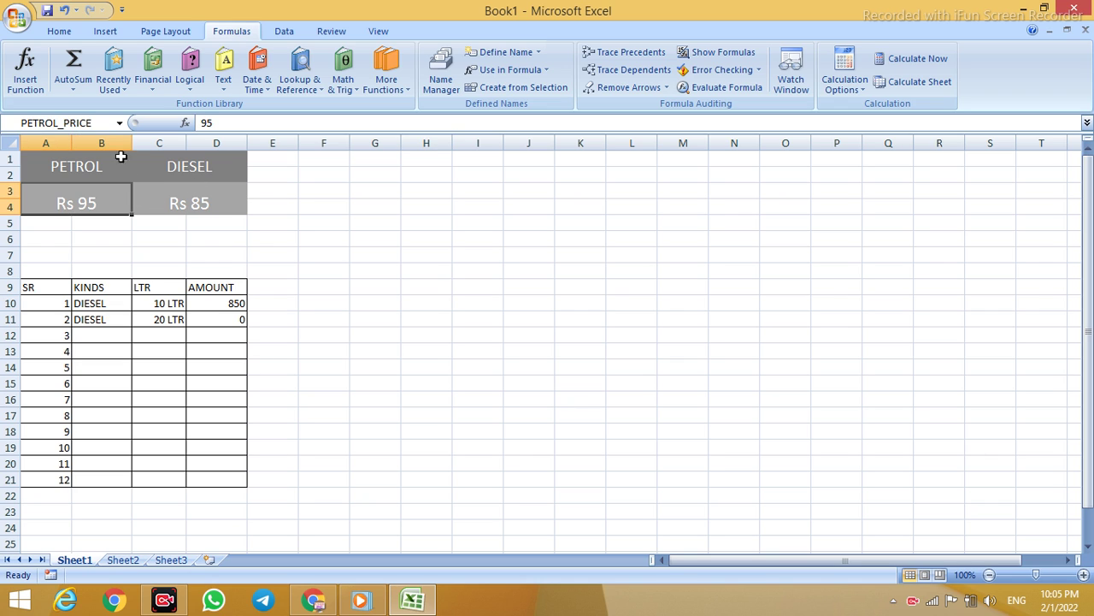
pyautogui.click(177, 202)
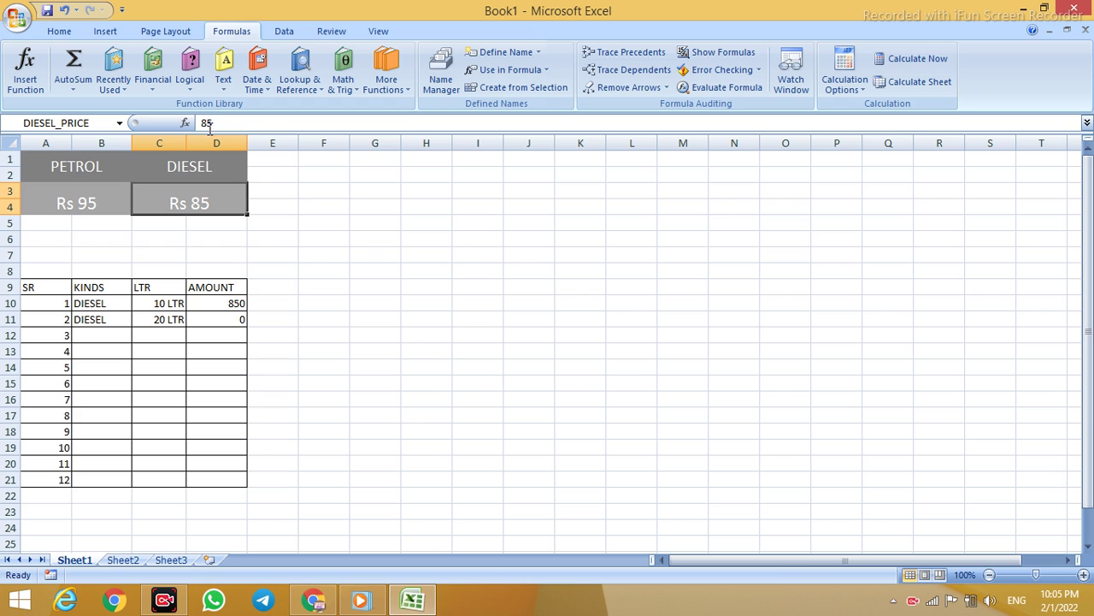
pyautogui.click(416, 303)
pyautogui.click(238, 303)
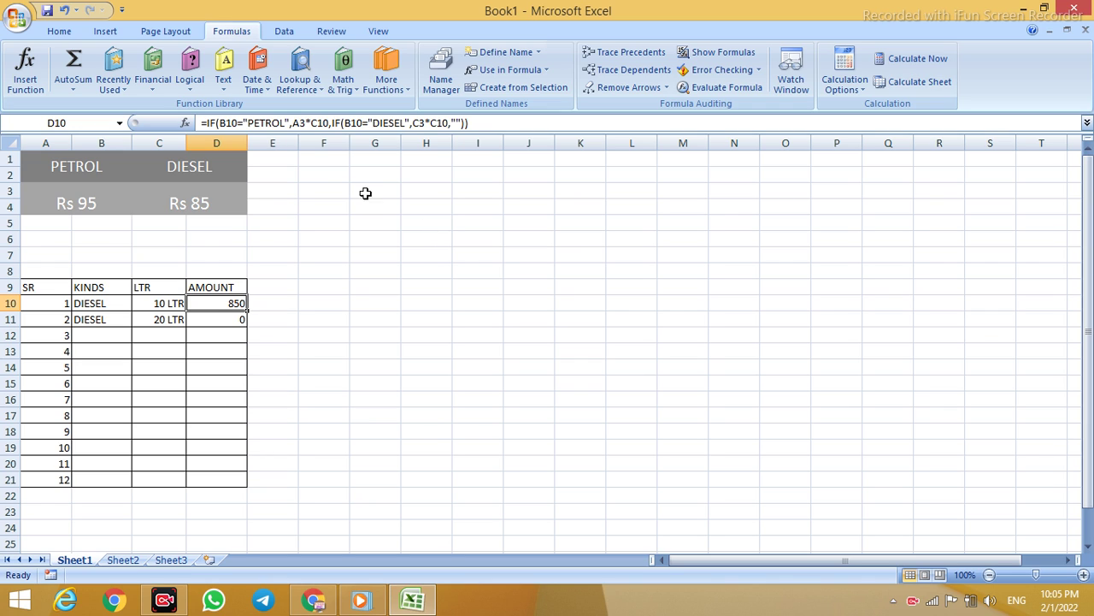
# Replace A3 and C3 in D10's formula with PETROL_PRICE and DIESEL_PRICE
pyautogui.click(304, 122)
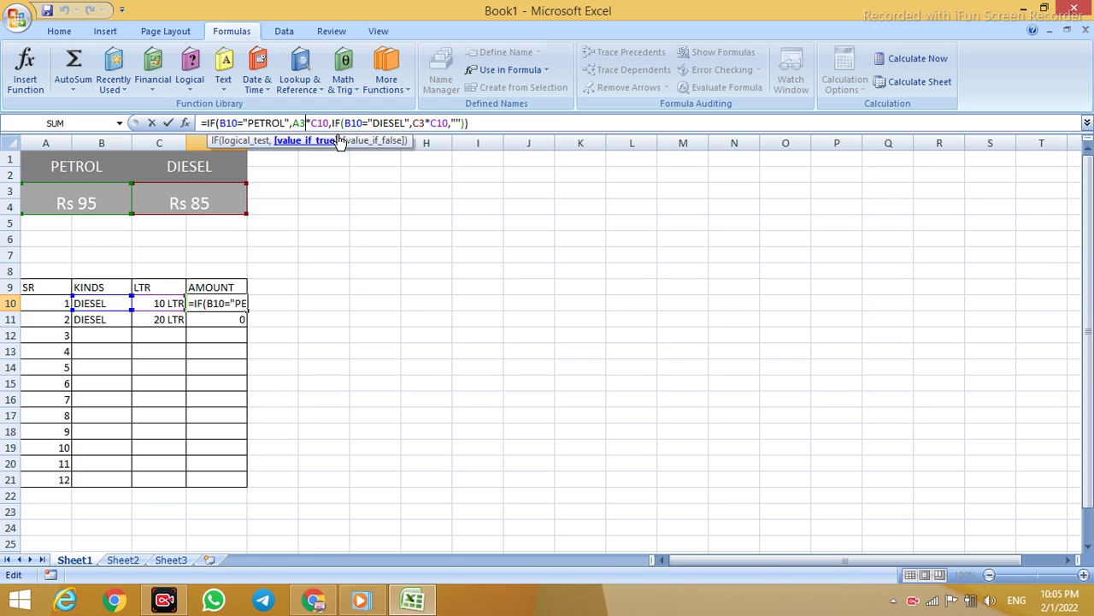
pyautogui.press('BackSpace')
pyautogui.press('BackSpace')
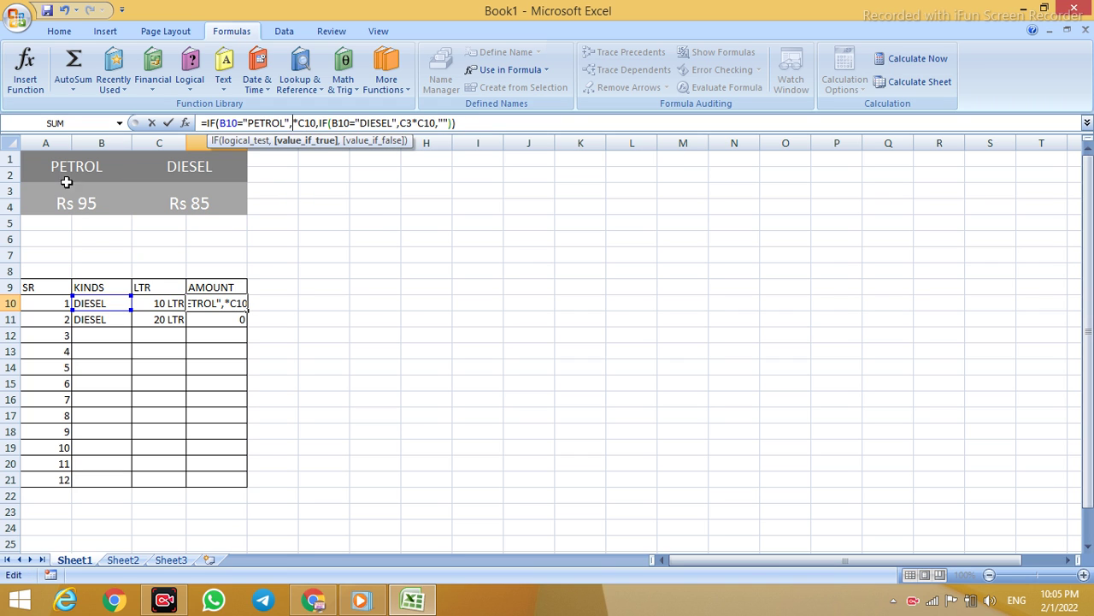
pyautogui.click(56, 198)
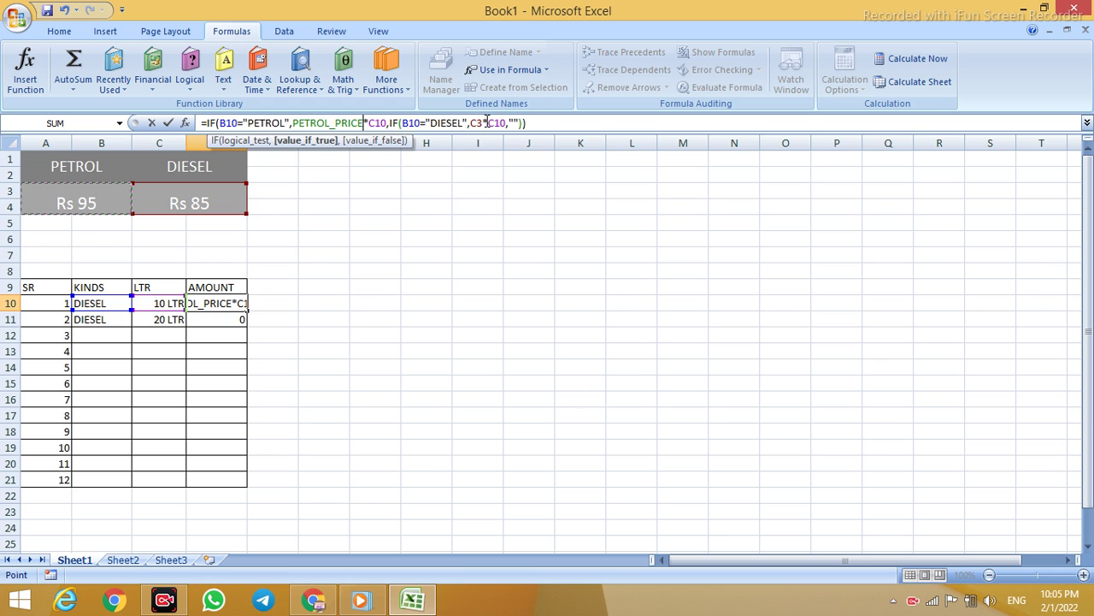
pyautogui.click(484, 123)
pyautogui.press('BackSpace')
pyautogui.press('BackSpace')
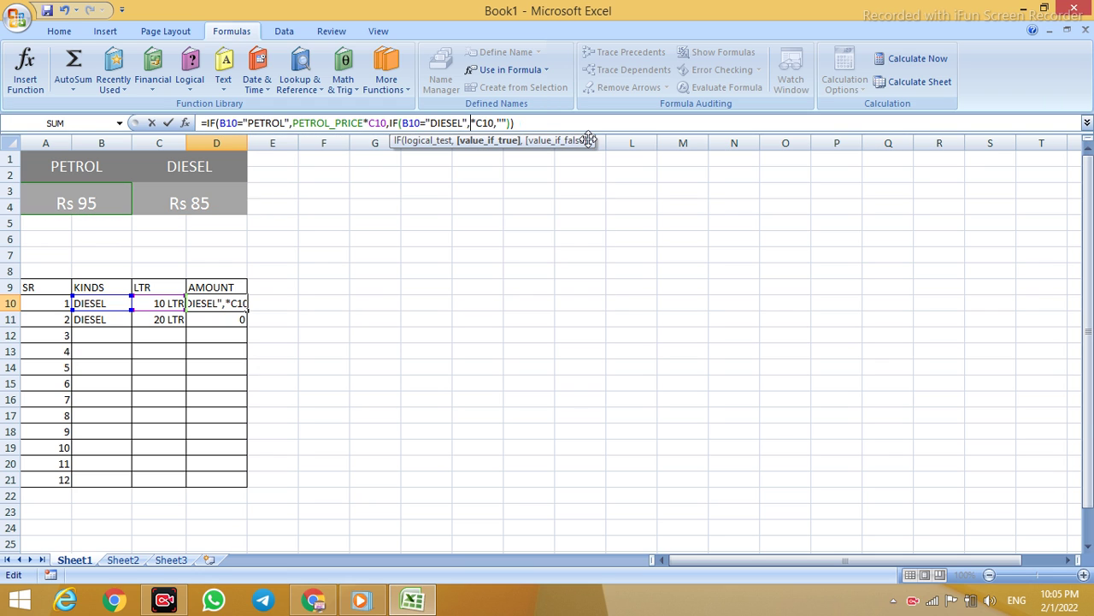
pyautogui.click(187, 205)
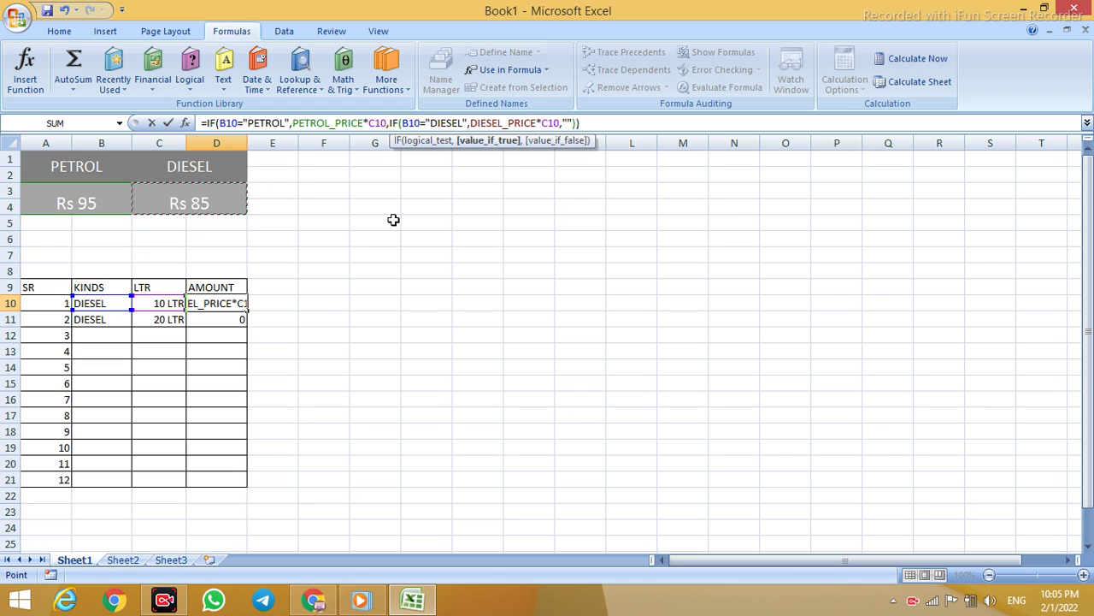
pyautogui.press('Return')
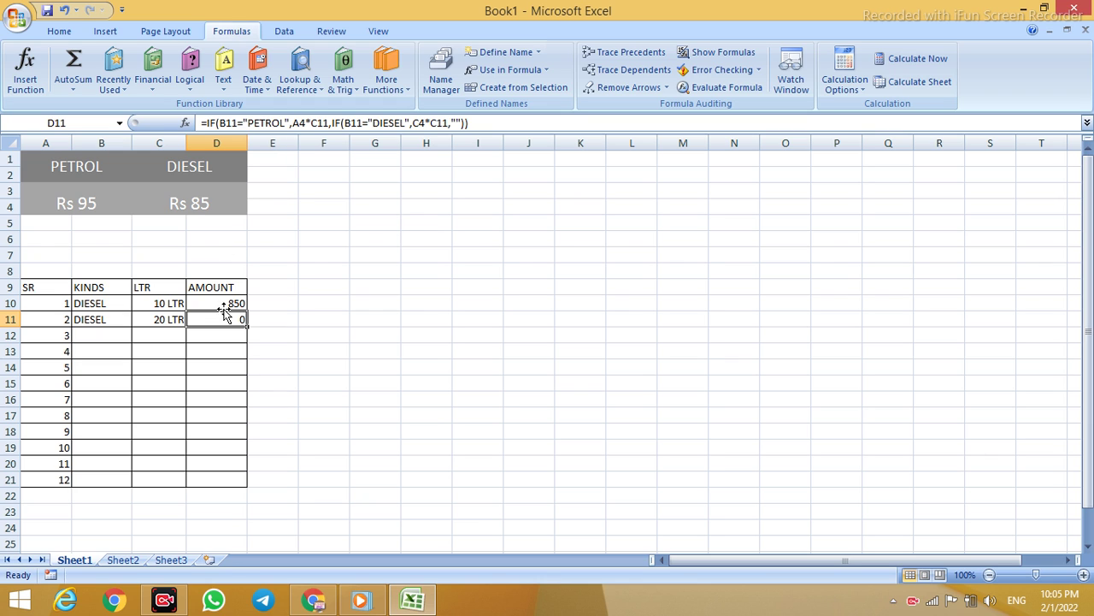
# Fill D10's formula down to D21, so D11 now reads 1700
pyautogui.click(246, 304)
pyautogui.moveTo(247, 311); pyautogui.dragTo(242, 493)
pyautogui.click(467, 366)
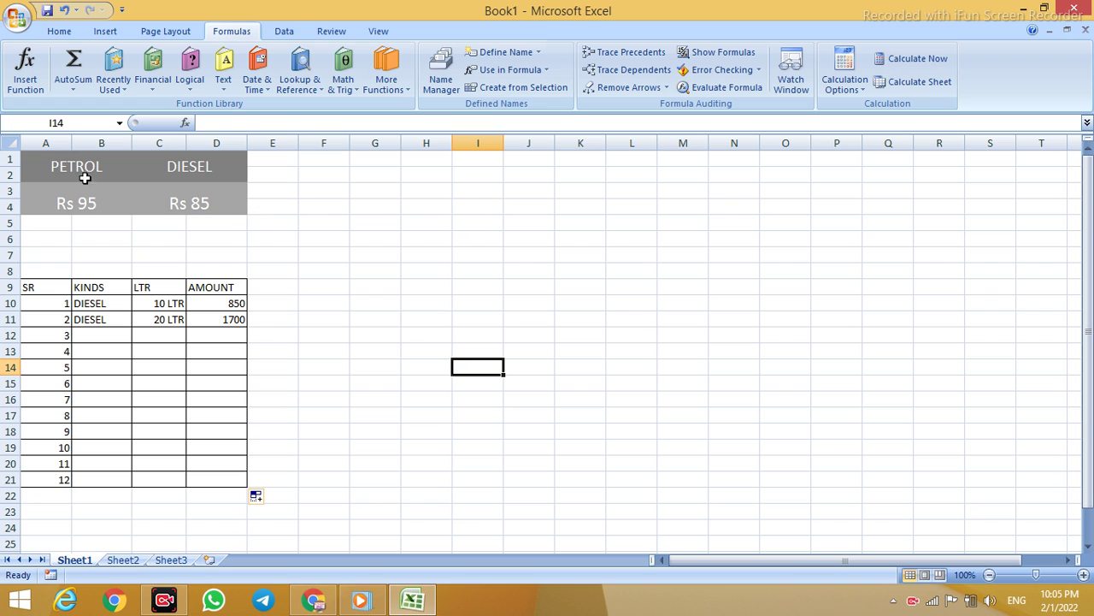
pyautogui.moveTo(63, 165); pyautogui.dragTo(205, 168)
# Copy the PETROL/DIESEL header from A1:D2 into G1:J2
pyautogui.hotkey('ctrl', 'c')
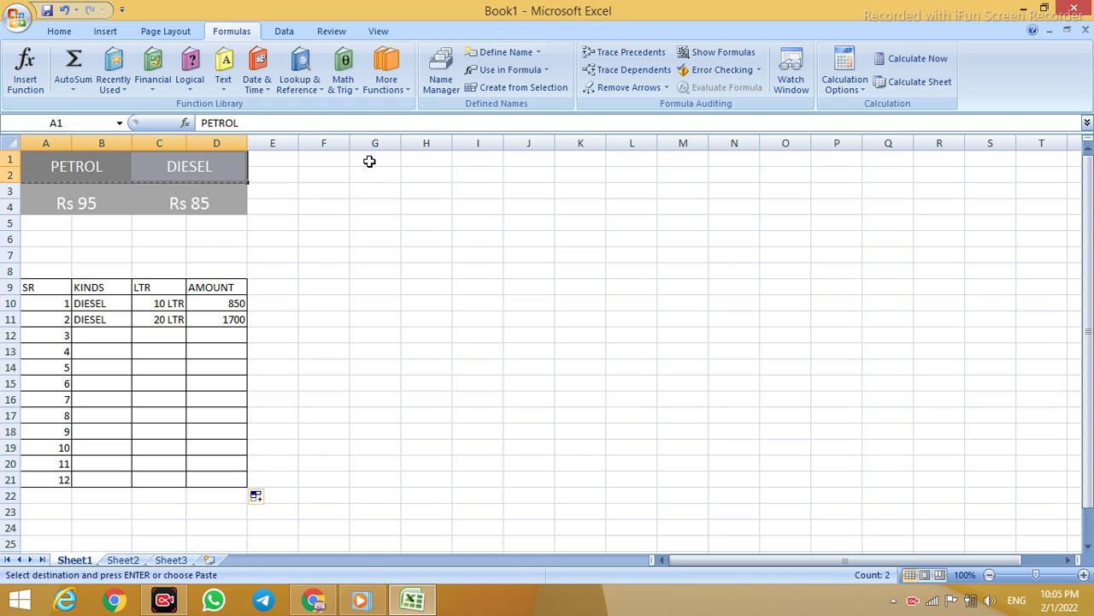
pyautogui.click(367, 163)
pyautogui.press('Return')
pyautogui.click(692, 266)
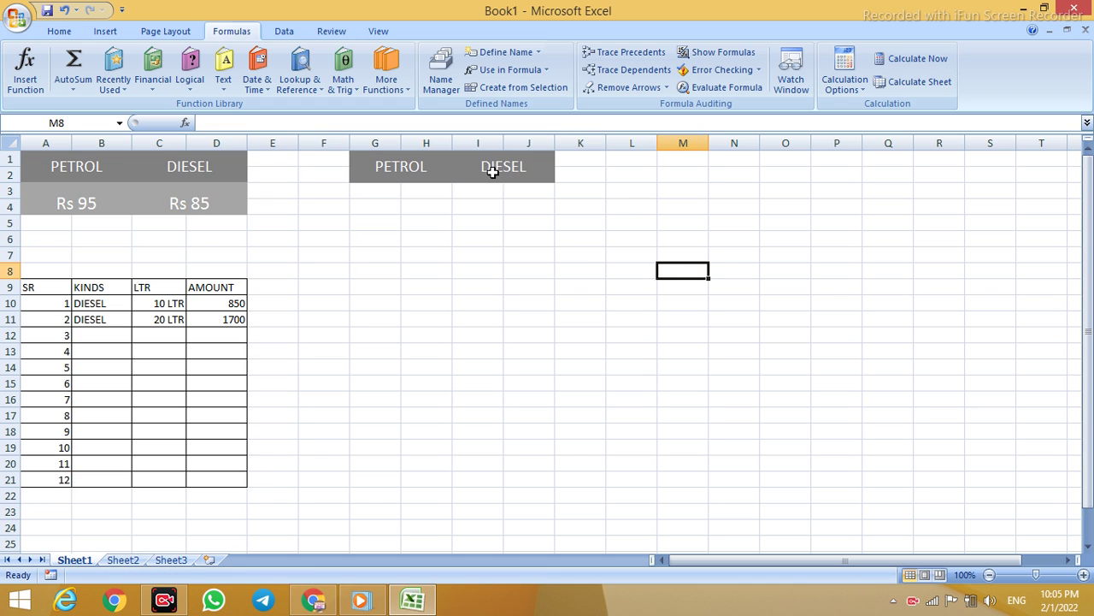
pyautogui.moveTo(453, 143); pyautogui.dragTo(454, 143)
# Merge G3:J3, G4:H5 and I4:J5 into single cells below the new header
pyautogui.moveTo(378, 191); pyautogui.dragTo(513, 190)
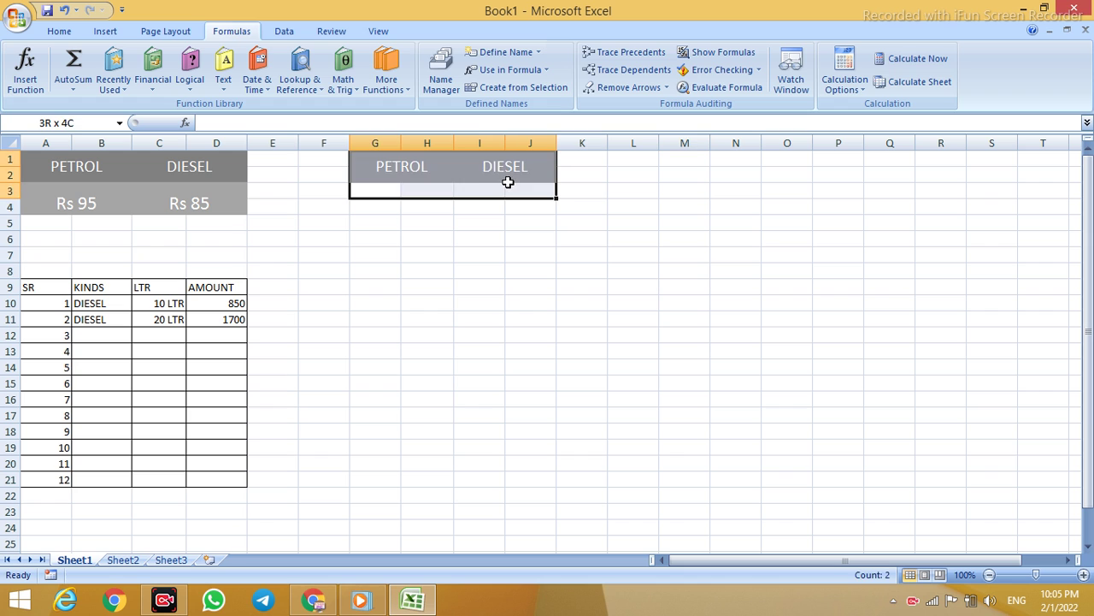
pyautogui.click(53, 32)
pyautogui.click(447, 82)
pyautogui.click(633, 303)
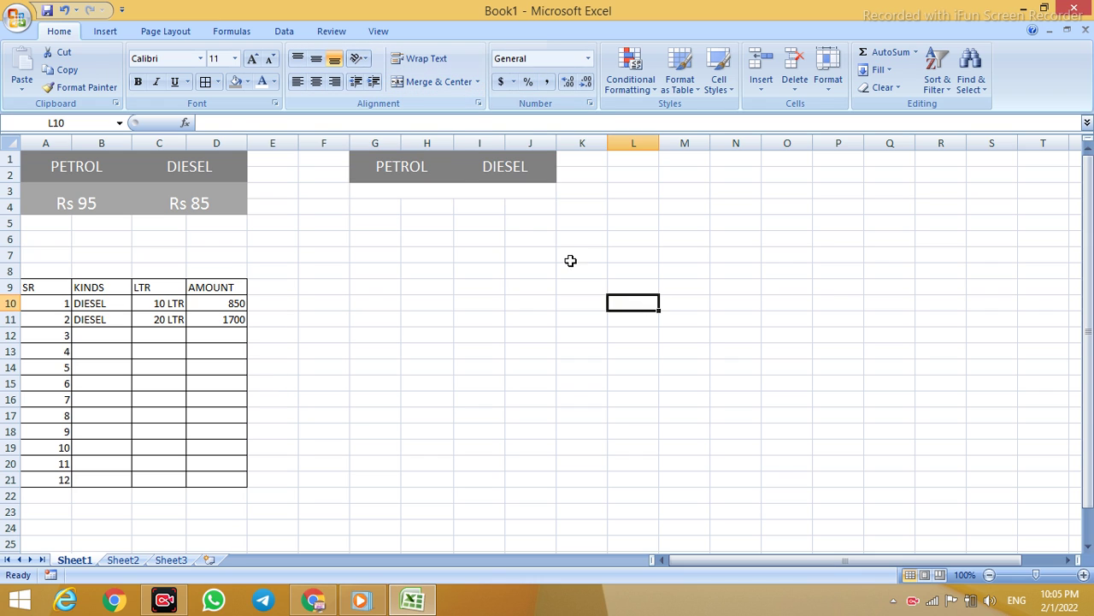
pyautogui.click(453, 174)
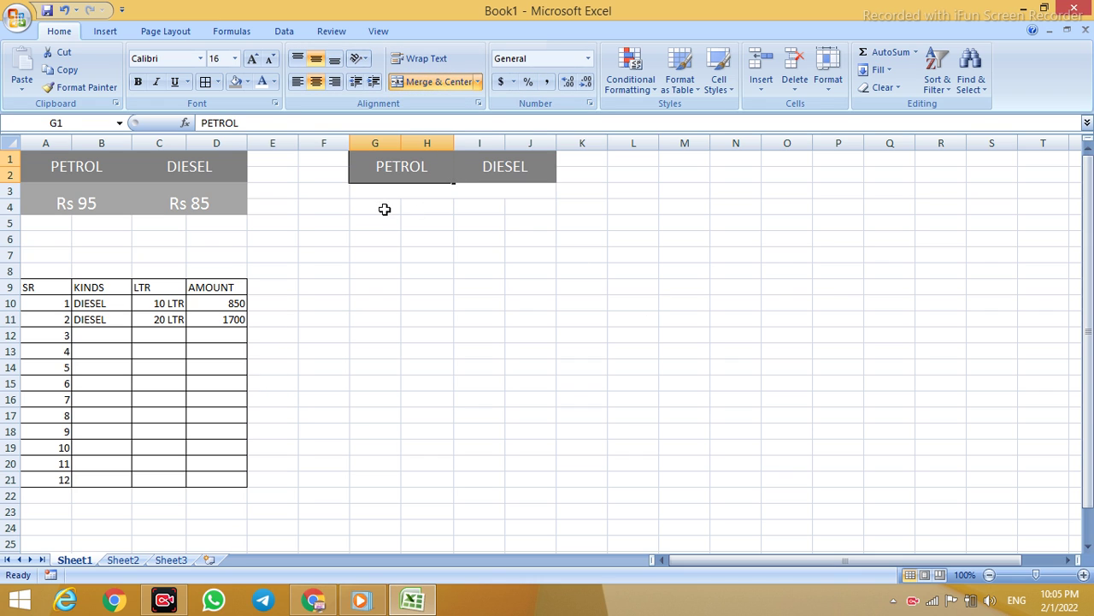
pyautogui.moveTo(384, 209); pyautogui.dragTo(445, 224)
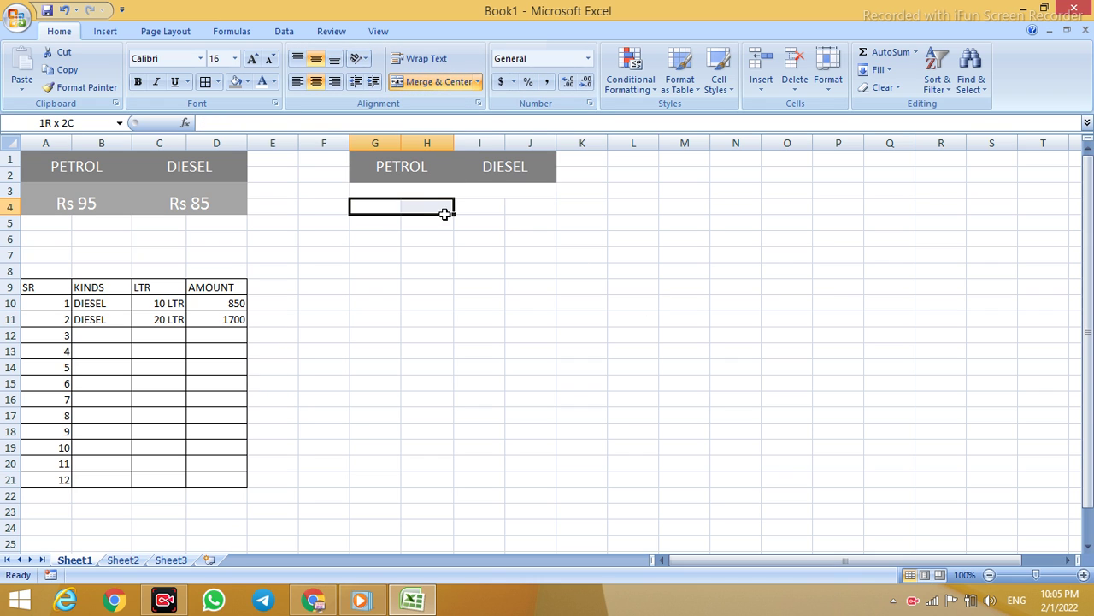
pyautogui.click(436, 81)
pyautogui.moveTo(498, 204); pyautogui.dragTo(517, 220)
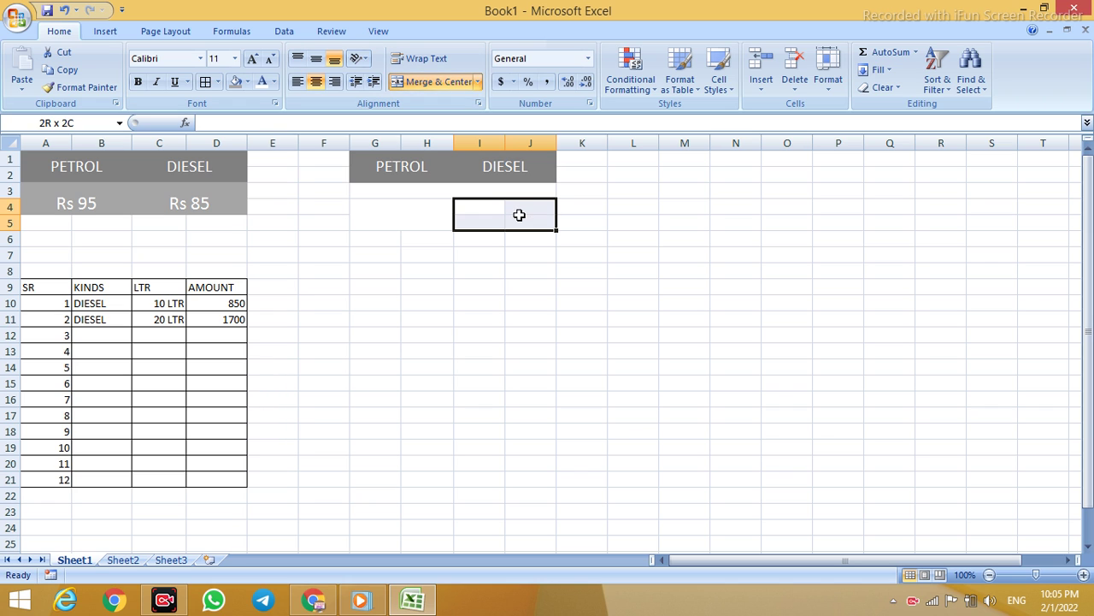
pyautogui.click(451, 82)
pyautogui.click(735, 239)
# Duplicate the summary block G1:J5 into G6:J10
pyautogui.moveTo(471, 166); pyautogui.dragTo(485, 207)
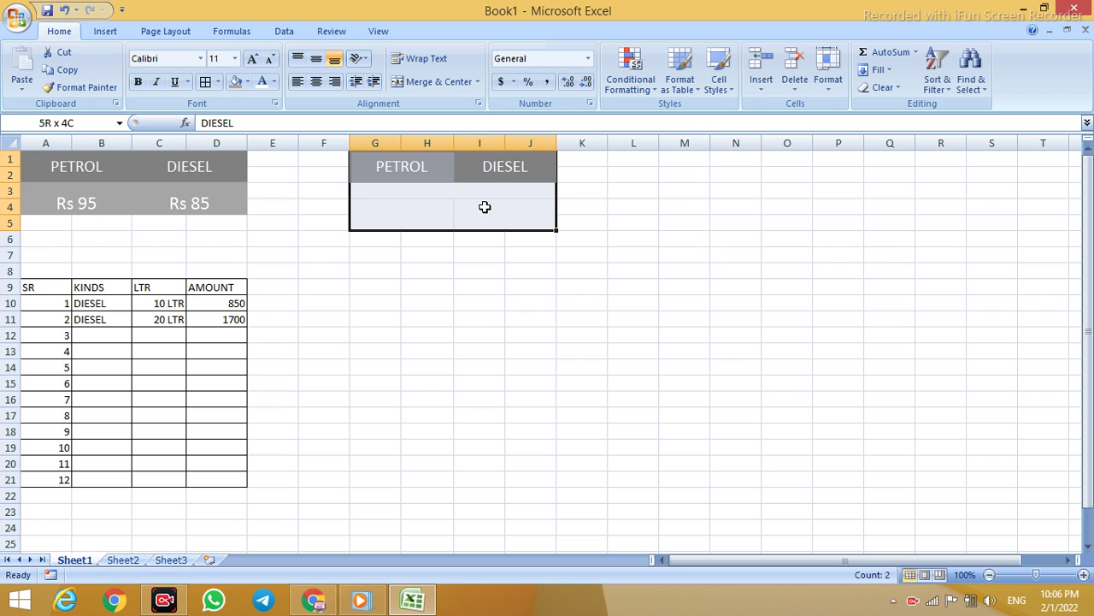
pyautogui.hotkey('ctrl', 'c')
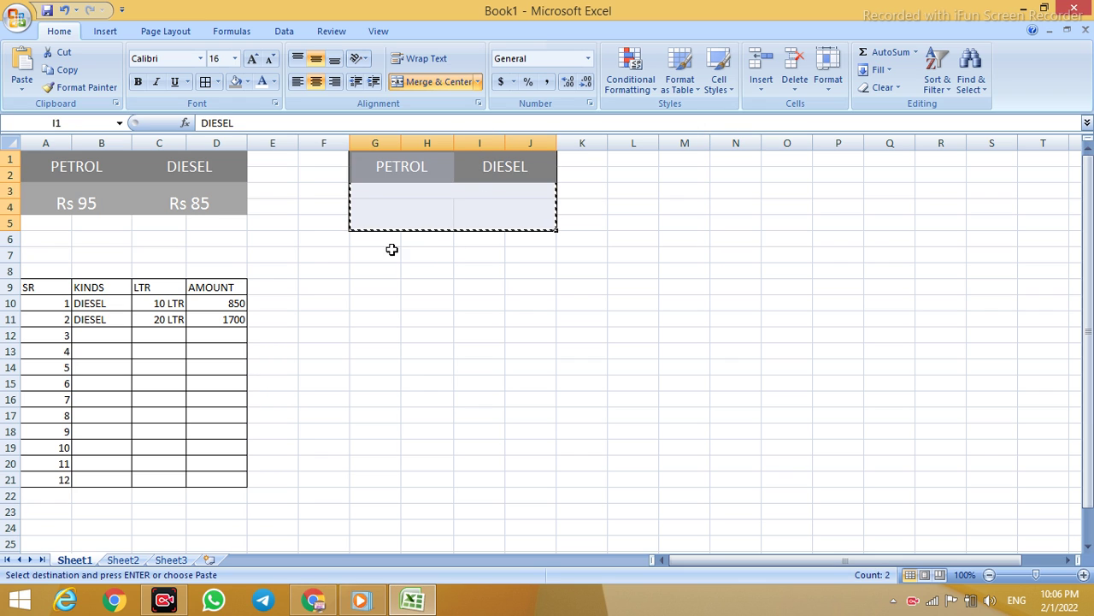
pyautogui.click(387, 240)
pyautogui.press('Return')
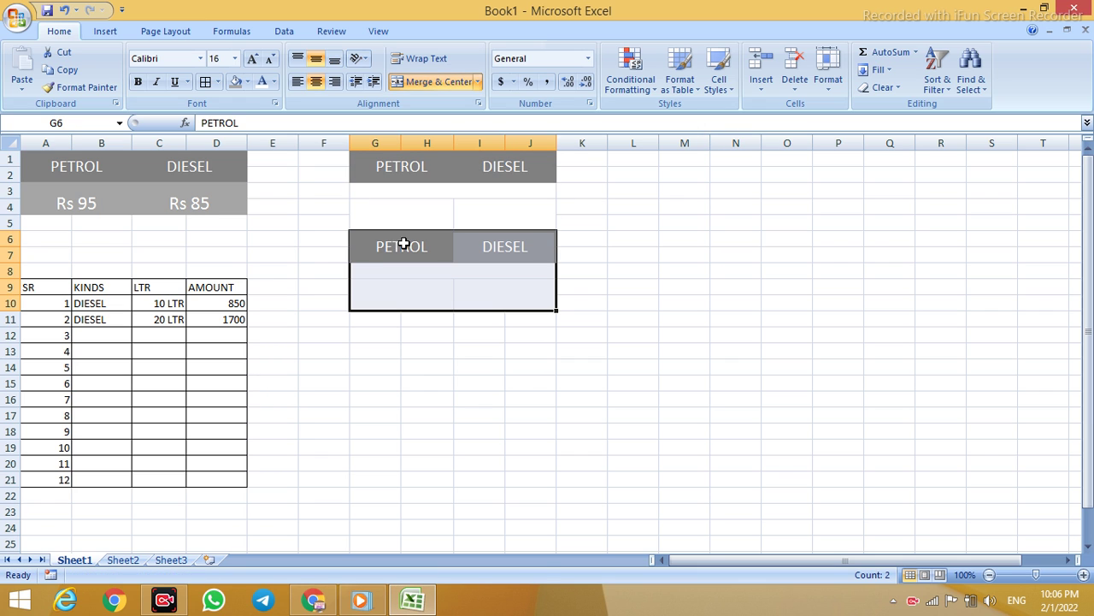
pyautogui.click(735, 286)
# Label G3 as TOTAL LITTER and G8 as TOTAL AMOUNT
pyautogui.click(403, 189)
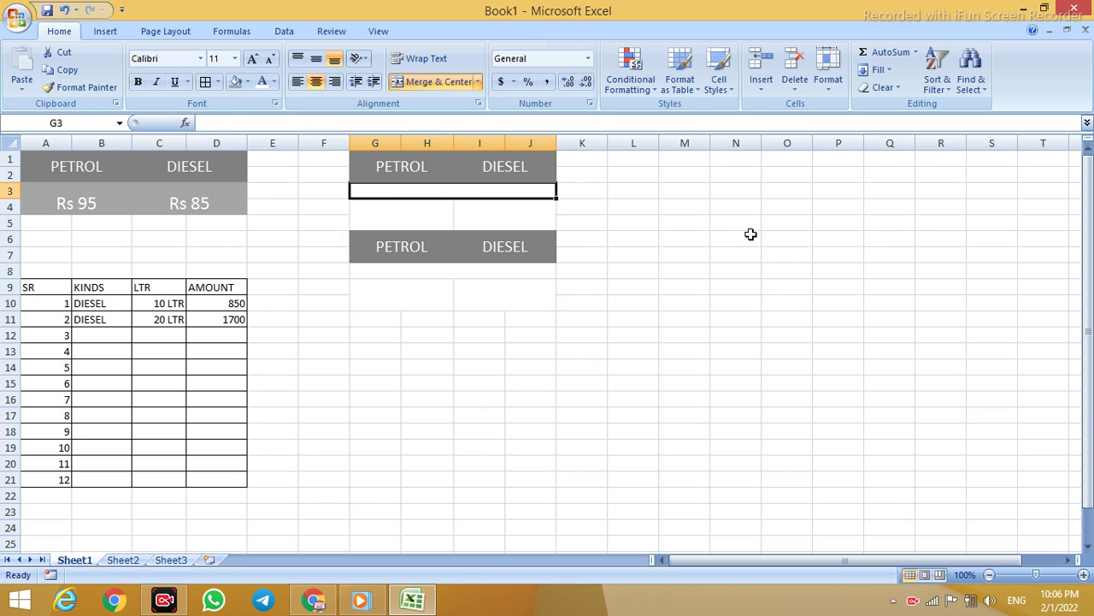
pyautogui.write('TOTAL LITTER')
pyautogui.click(457, 269)
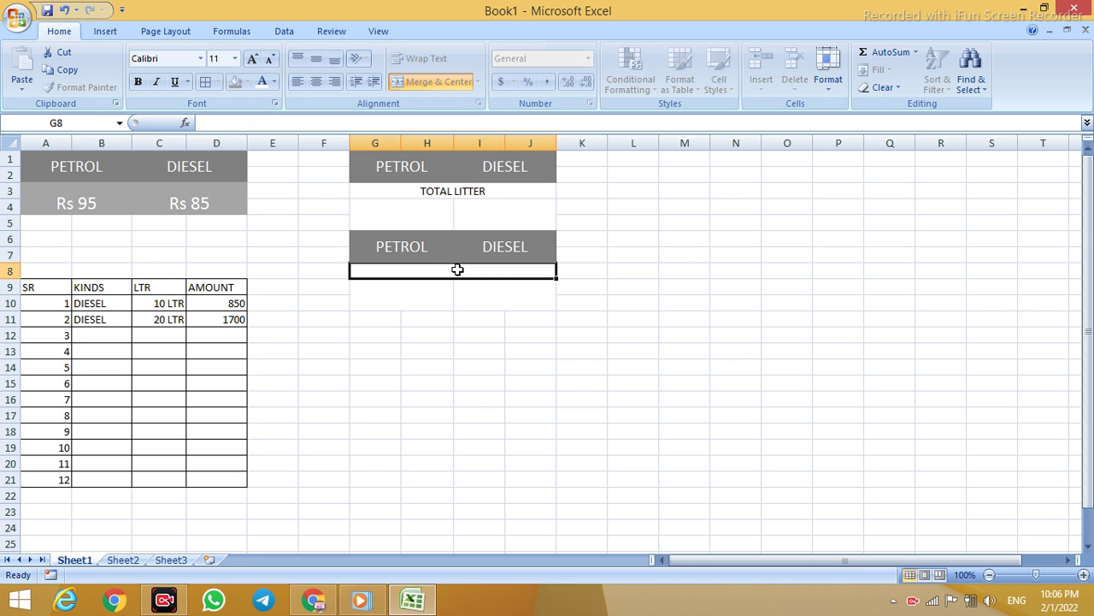
pyautogui.write('TOTAL AMOUT')
pyautogui.press('BackSpace')
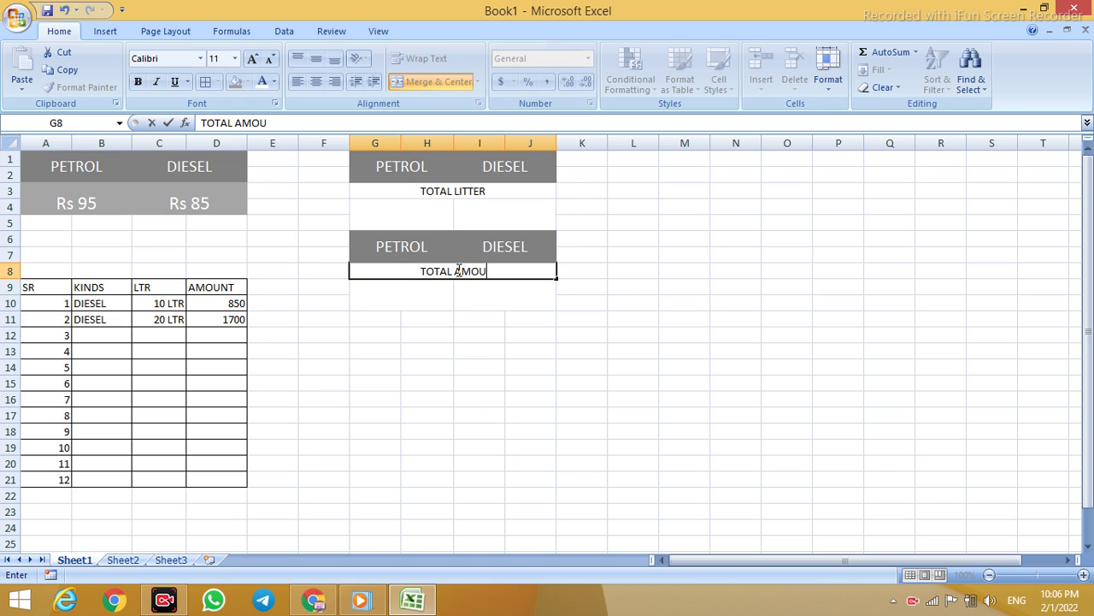
pyautogui.write('NT')
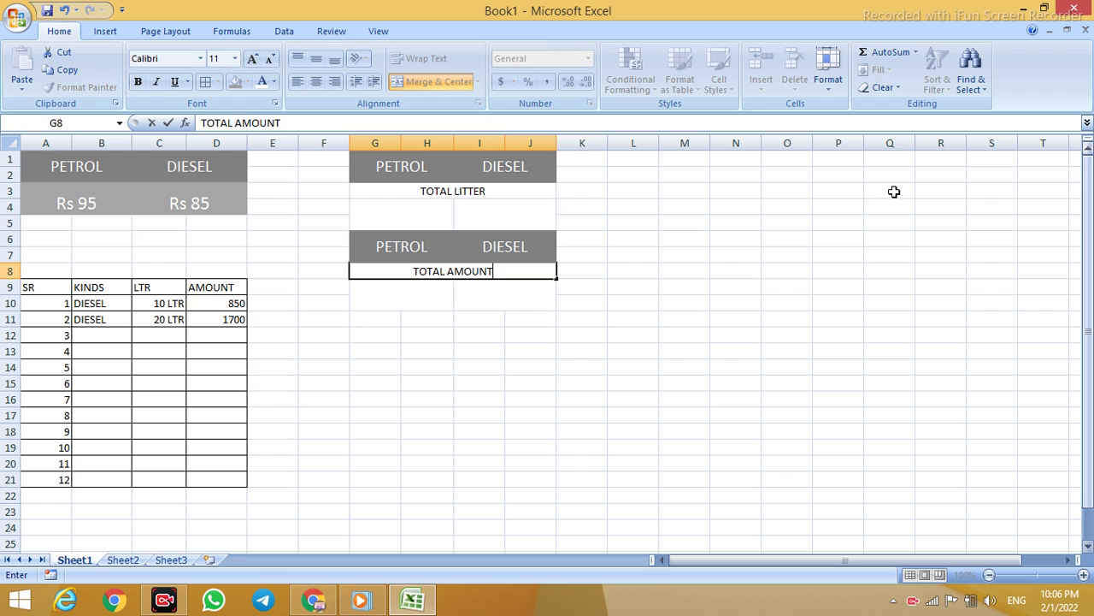
pyautogui.click(784, 325)
pyautogui.click(126, 334)
pyautogui.click(139, 335)
# Log DIESEL with 20 LTR in row 12 and PETROL with 300 LTR in row 13
pyautogui.click(103, 363)
pyautogui.click(166, 342)
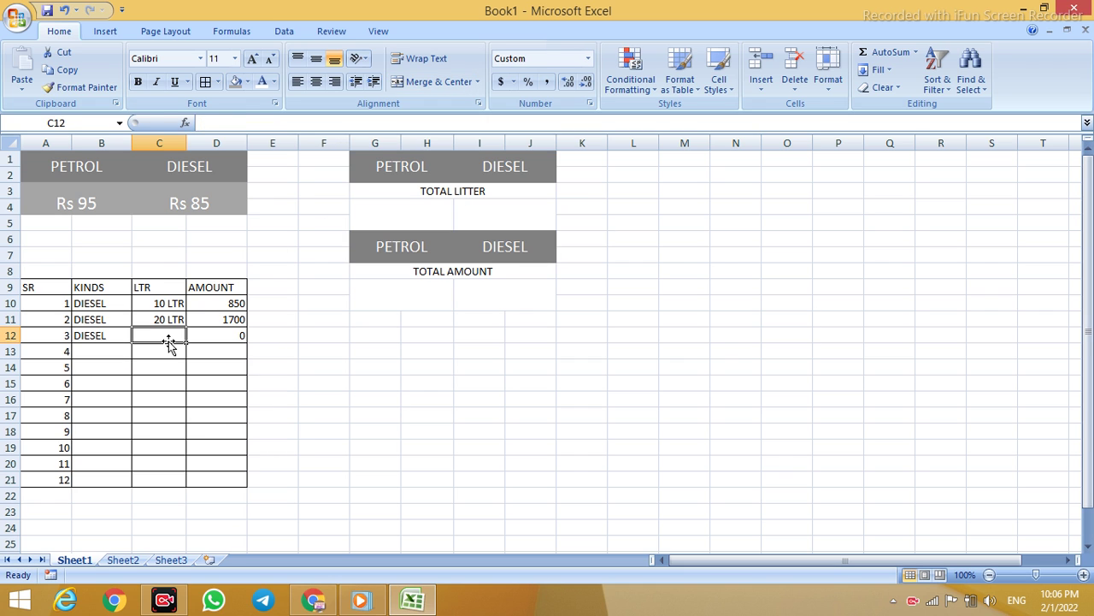
pyautogui.write('2')
pyautogui.click(322, 352)
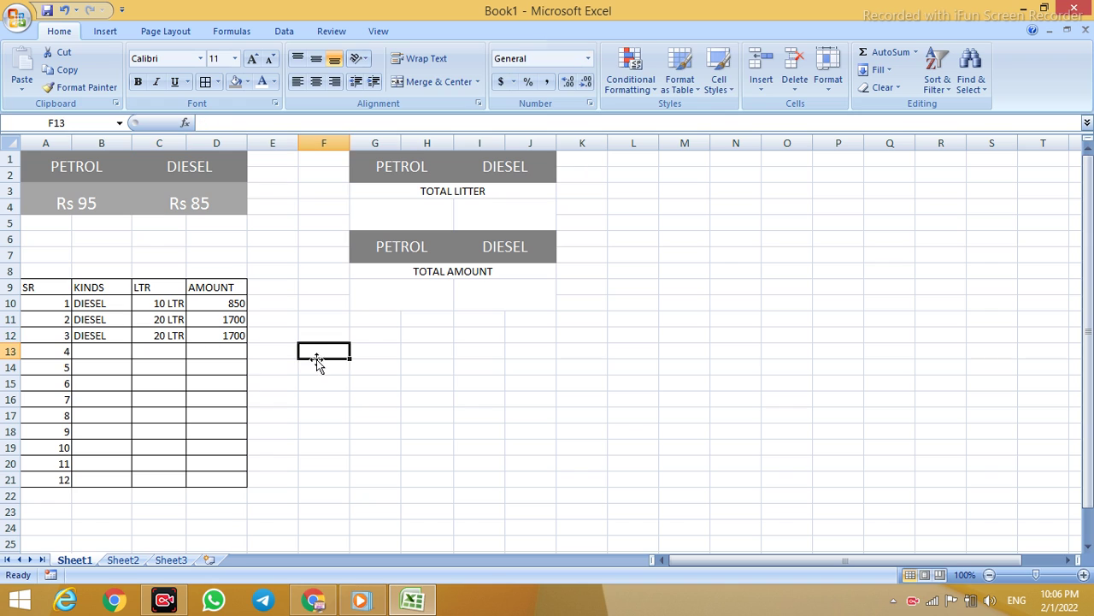
pyautogui.click(95, 356)
pyautogui.click(139, 351)
pyautogui.click(118, 364)
pyautogui.click(173, 349)
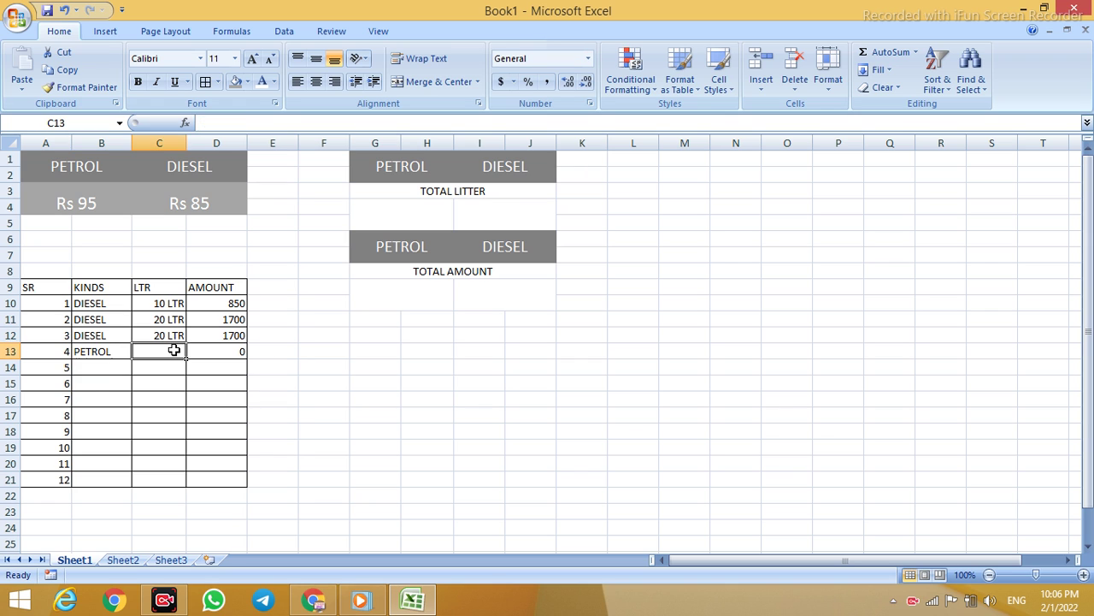
pyautogui.write('300')
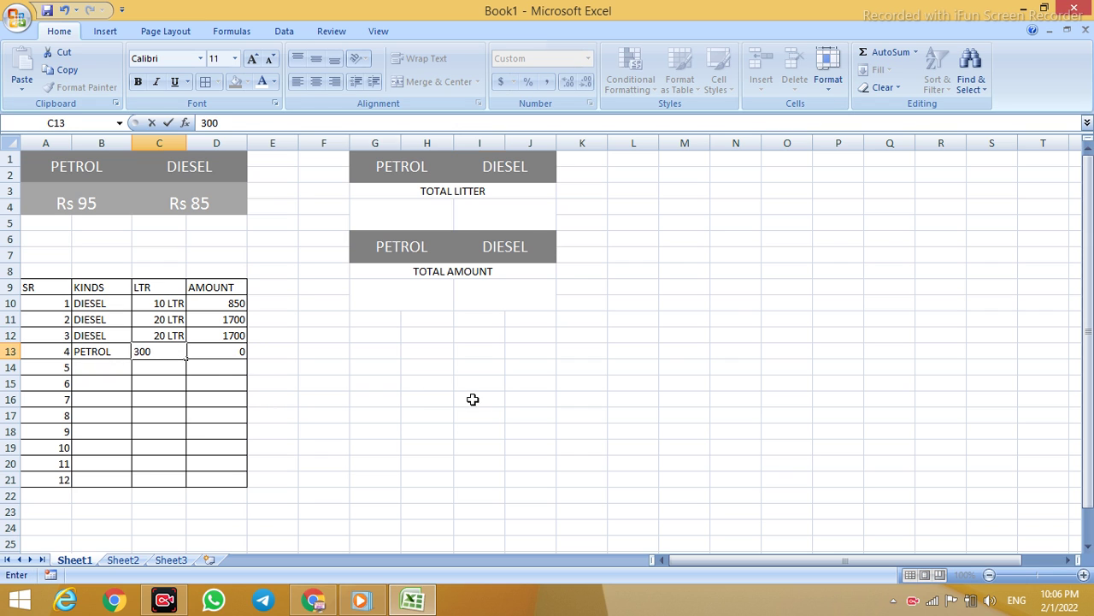
pyautogui.click(473, 399)
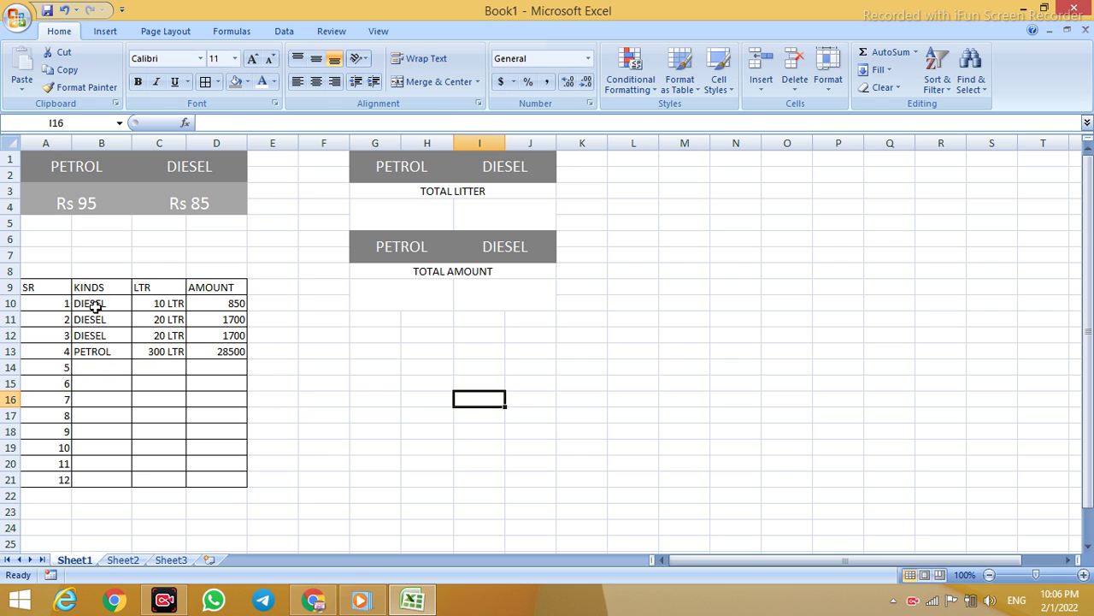
pyautogui.moveTo(96, 306); pyautogui.dragTo(91, 364)
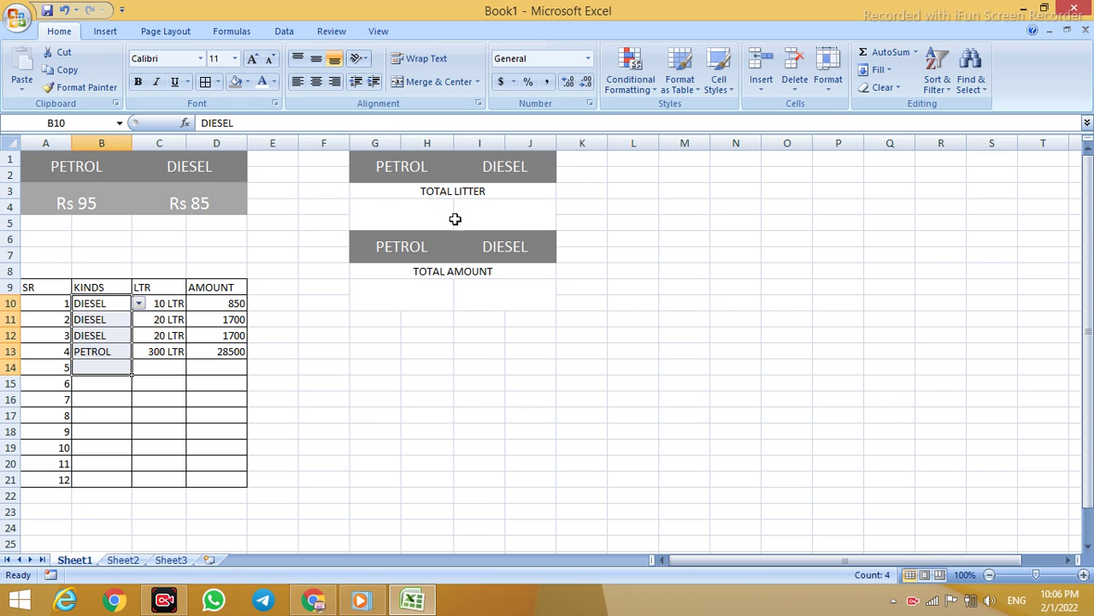
# Enter =SUMIF(B9:D21,G1,C9:C21) in G4 to total petrol litres
pyautogui.click(440, 215)
pyautogui.write('=')
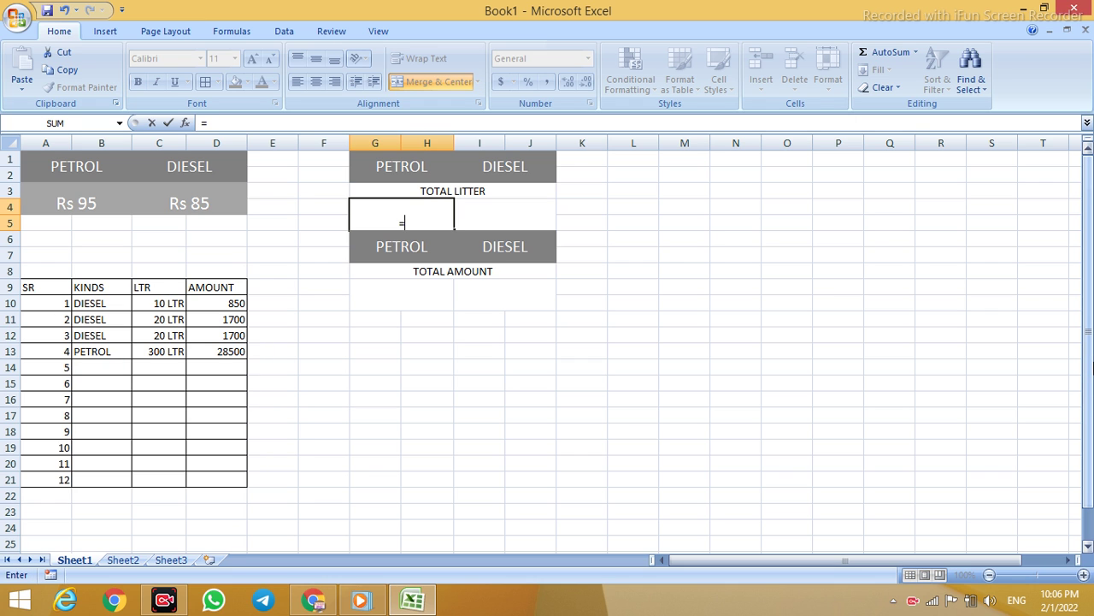
pyautogui.write('SU')
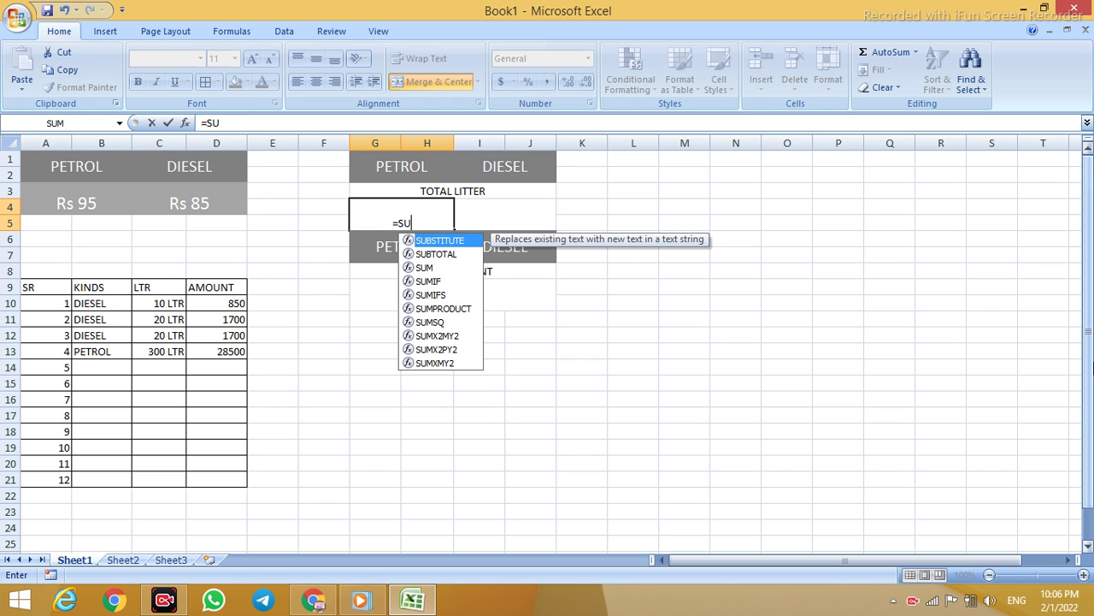
pyautogui.write('MIF(')
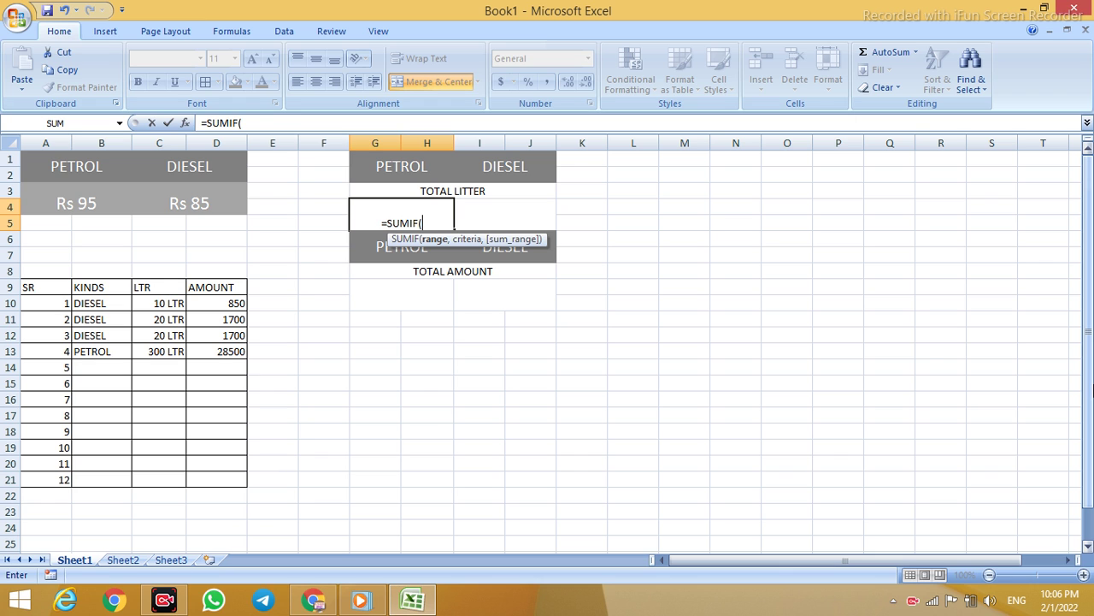
pyautogui.moveTo(90, 290)
pyautogui.mouseDown()
pyautogui.moveTo(178, 393)
pyautogui.moveTo(210, 471)
pyautogui.mouseUp()
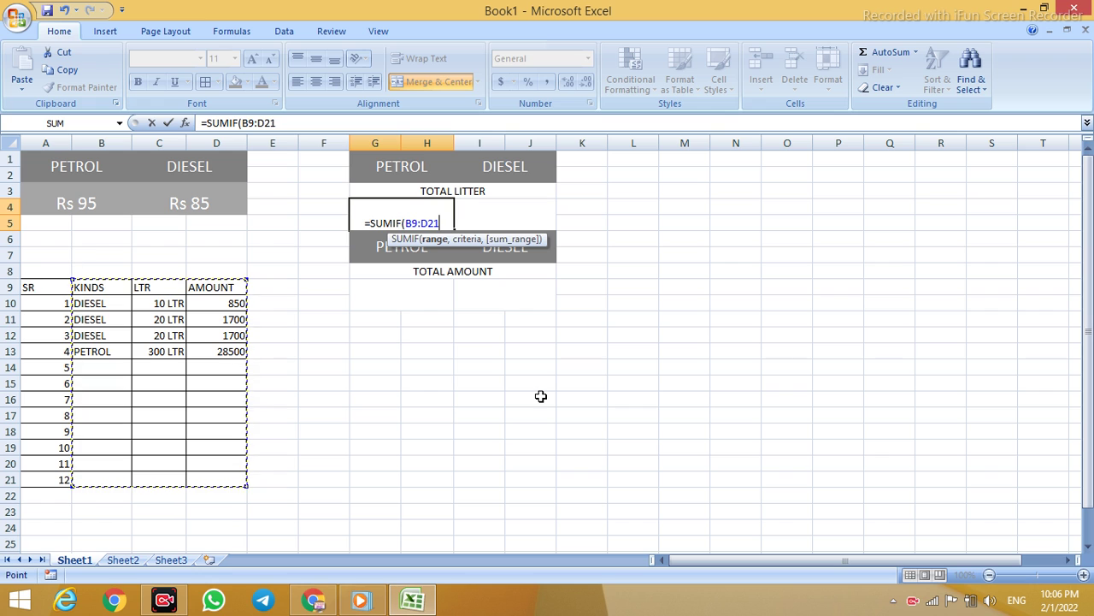
pyautogui.write(',')
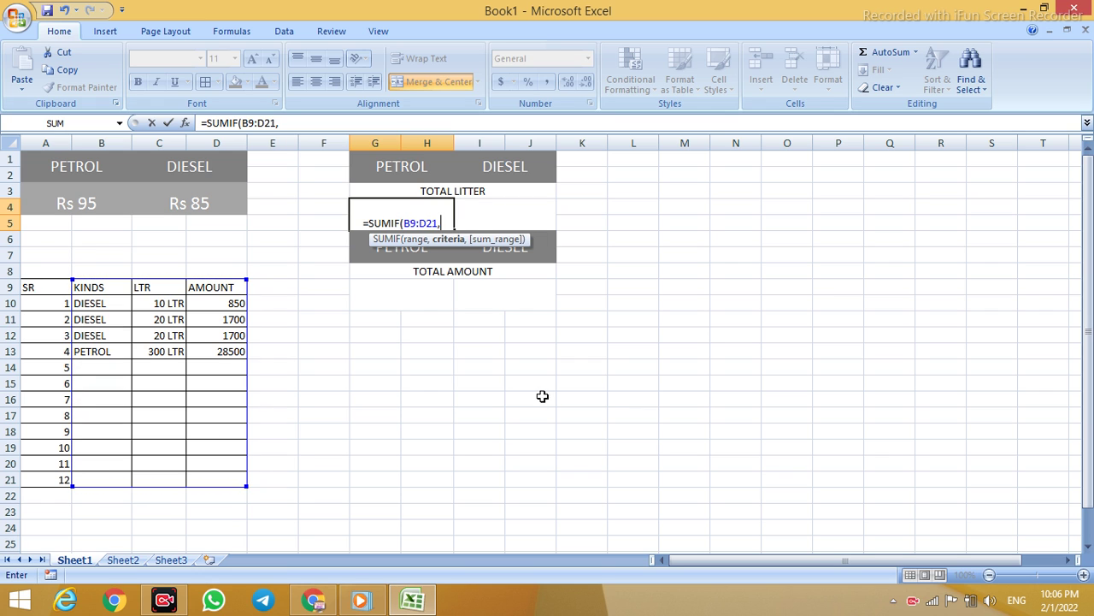
pyautogui.click(406, 163)
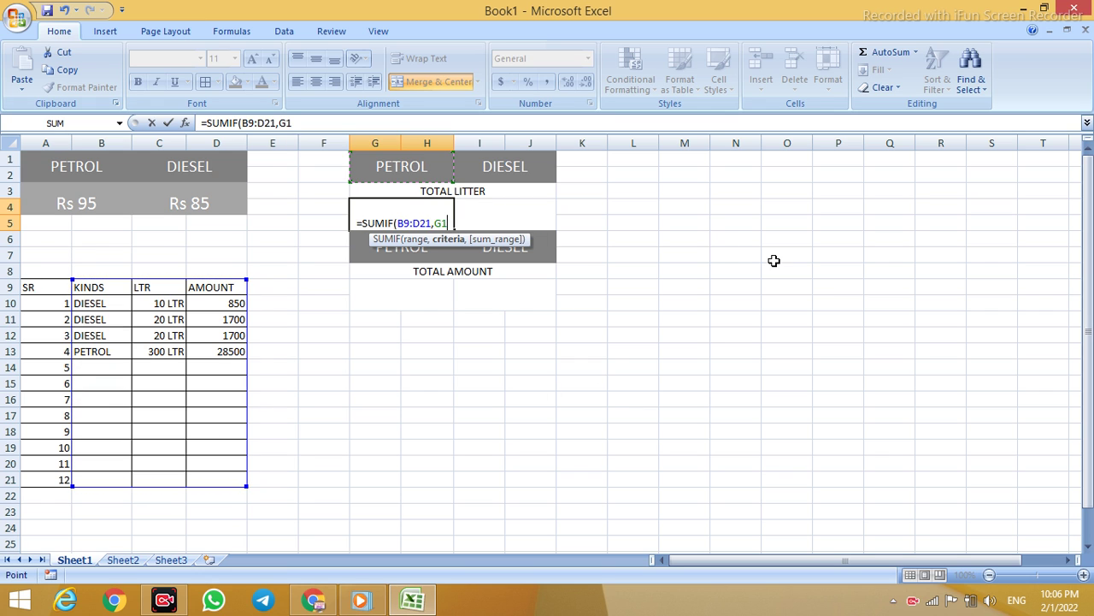
pyautogui.write(',')
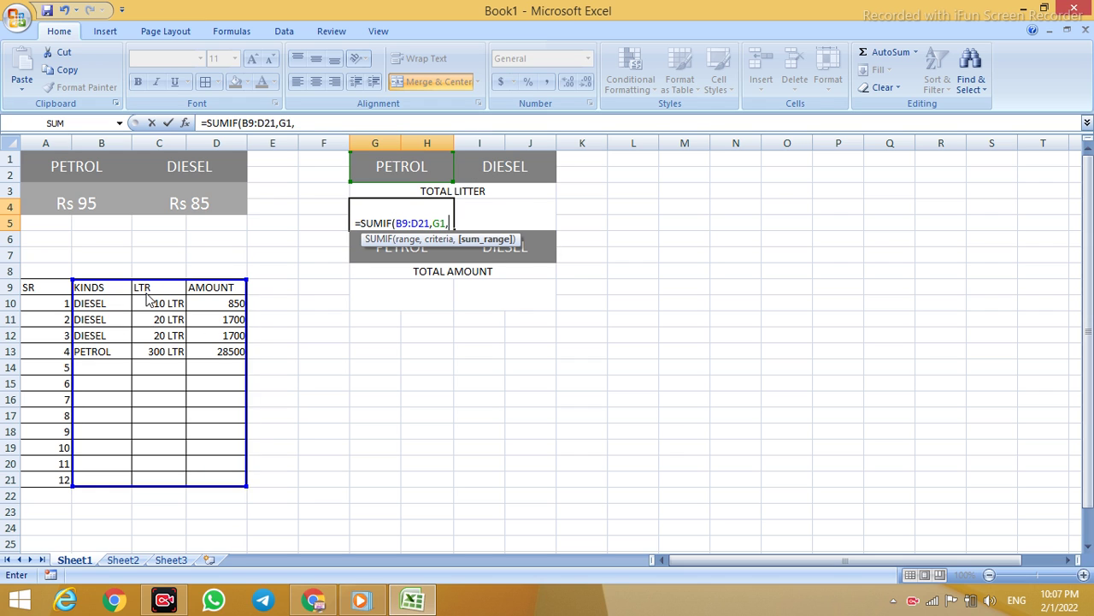
pyautogui.moveTo(150, 286); pyautogui.dragTo(154, 472)
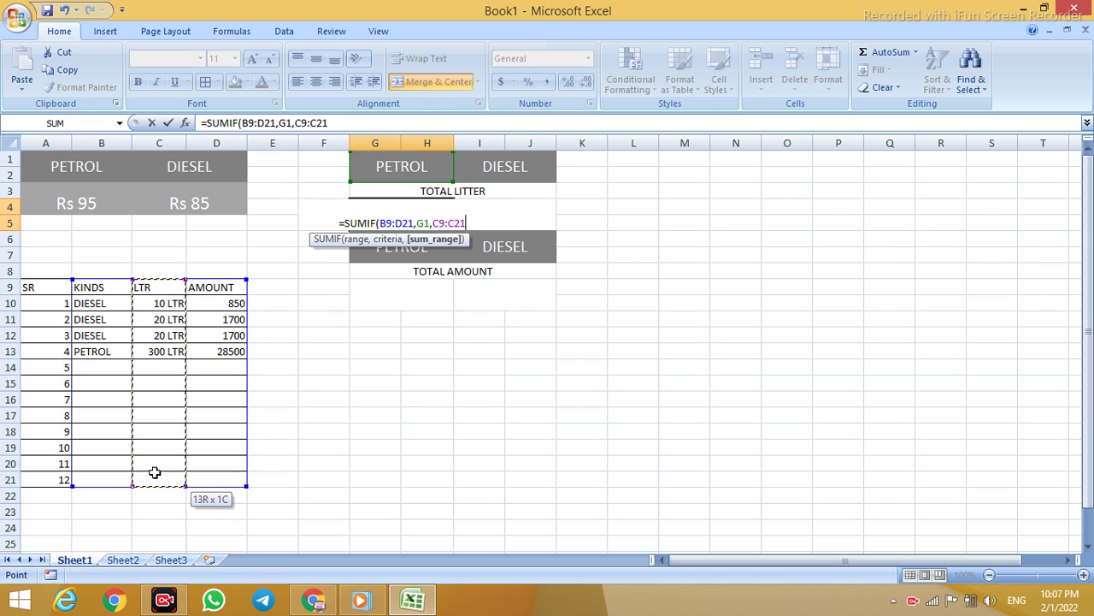
pyautogui.write(')')
pyautogui.press('Return')
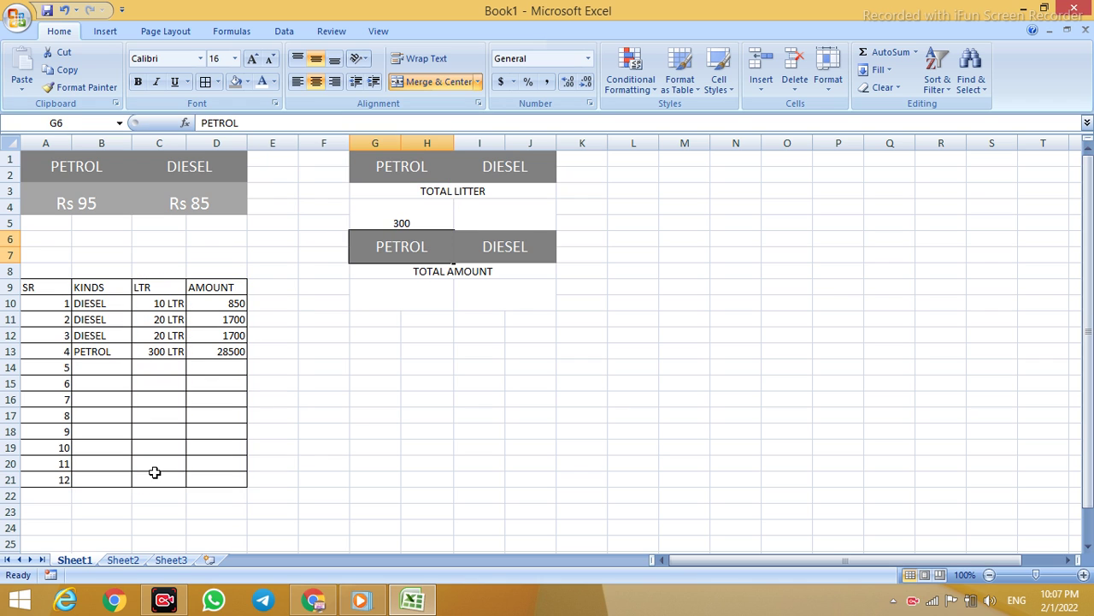
# Enter =SUMIF(B9:D21,I1,C9:C21) in I4 to total diesel litres
pyautogui.click(484, 219)
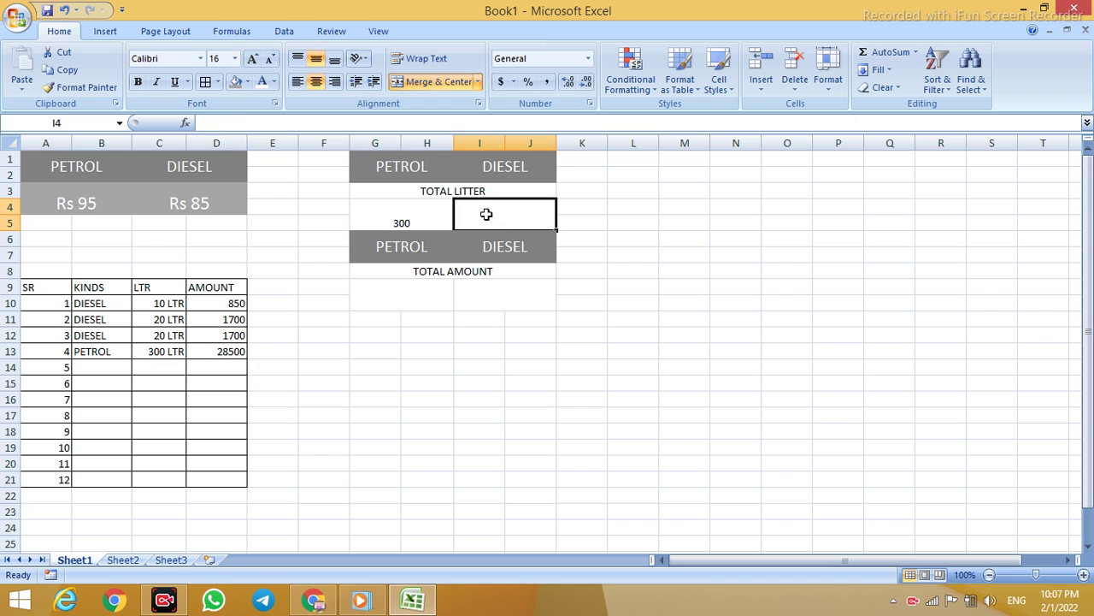
pyautogui.write('=SUMI')
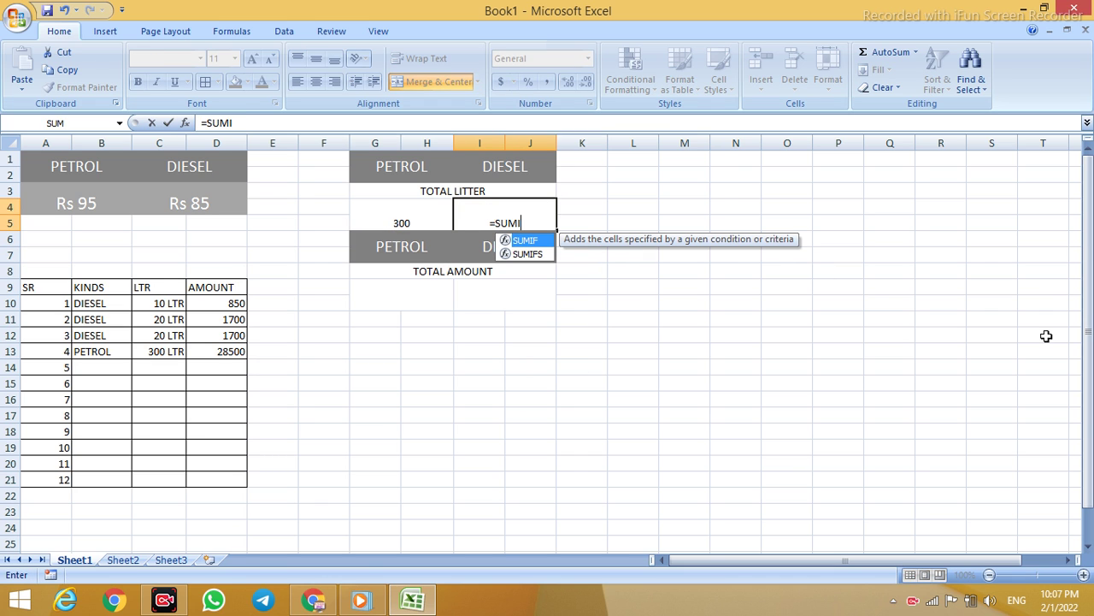
pyautogui.write('F(')
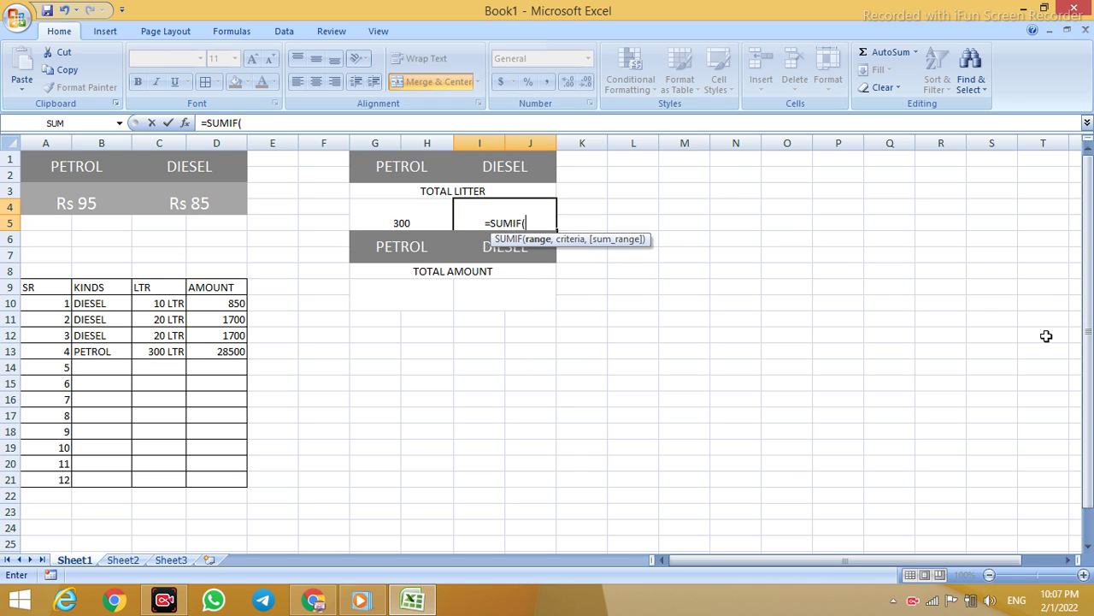
pyautogui.moveTo(92, 287); pyautogui.dragTo(214, 481)
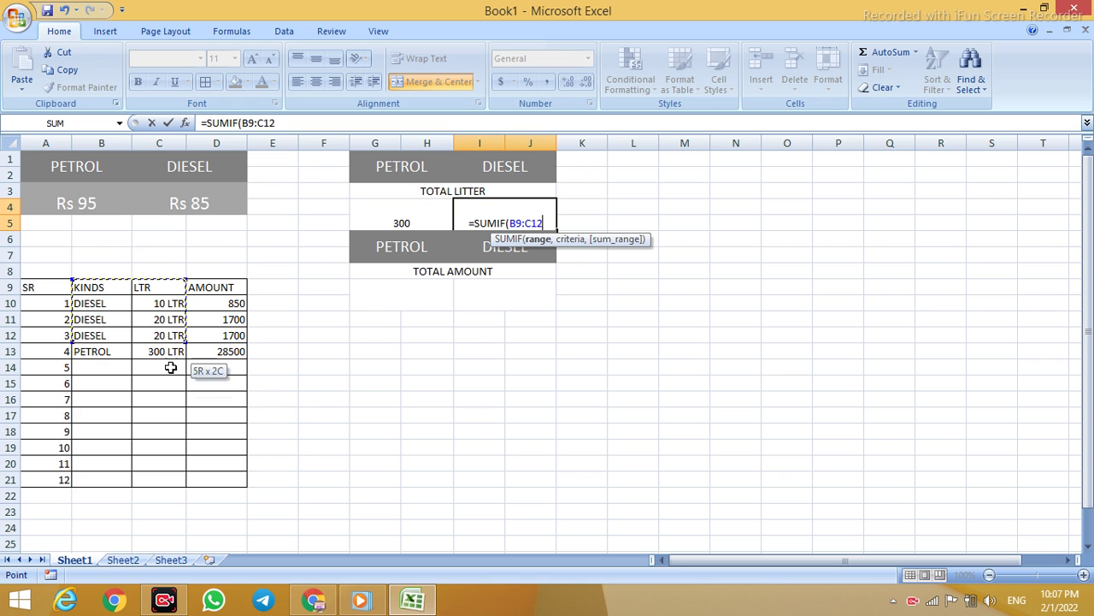
pyautogui.write(',')
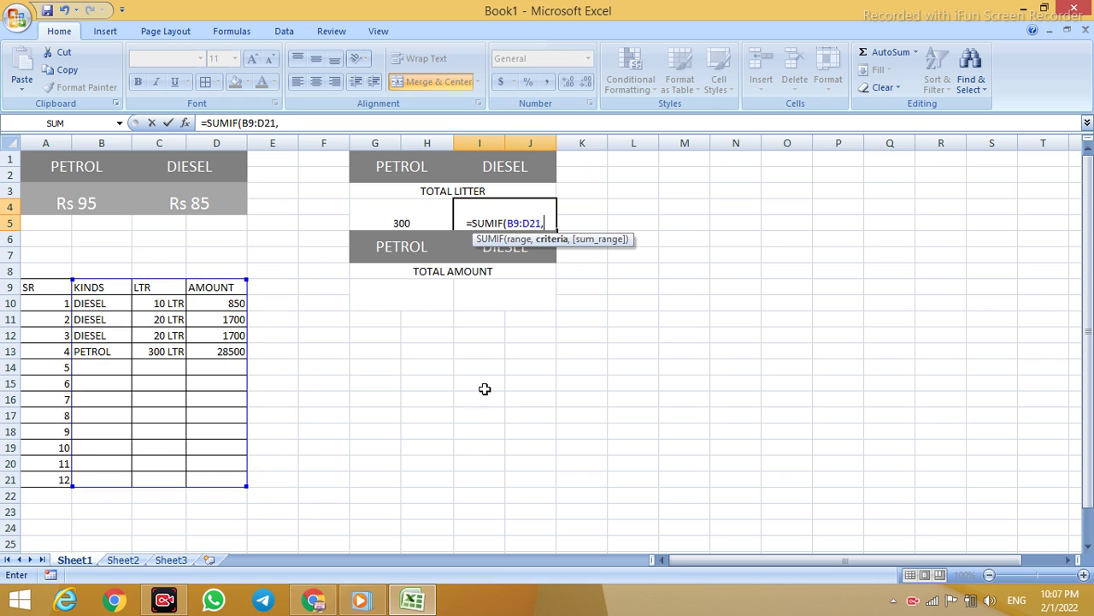
pyautogui.click(507, 168)
pyautogui.write(',')
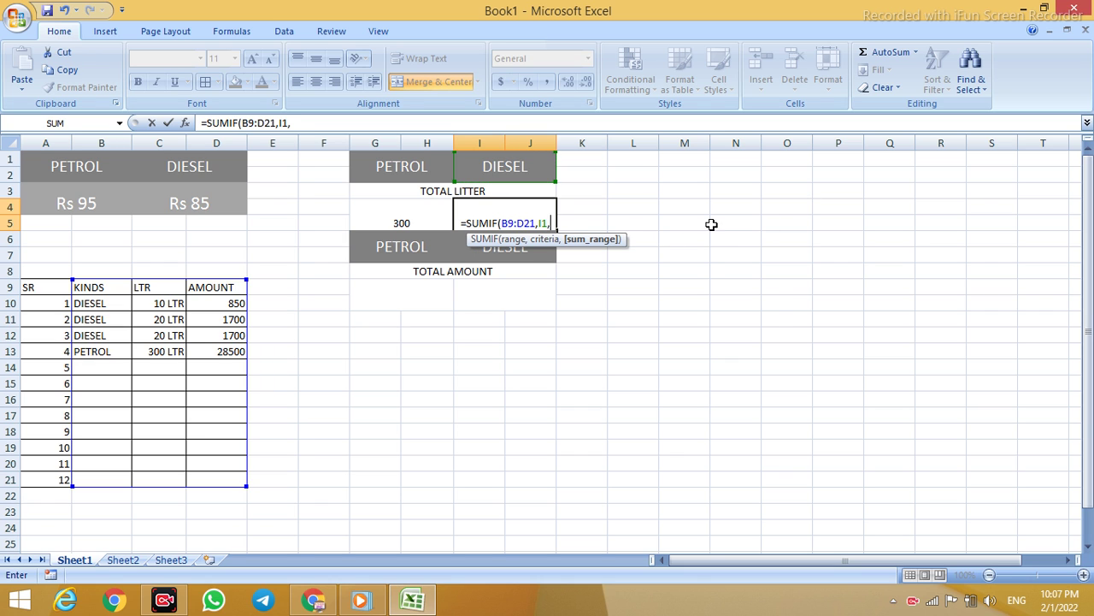
pyautogui.moveTo(154, 291); pyautogui.dragTo(136, 480)
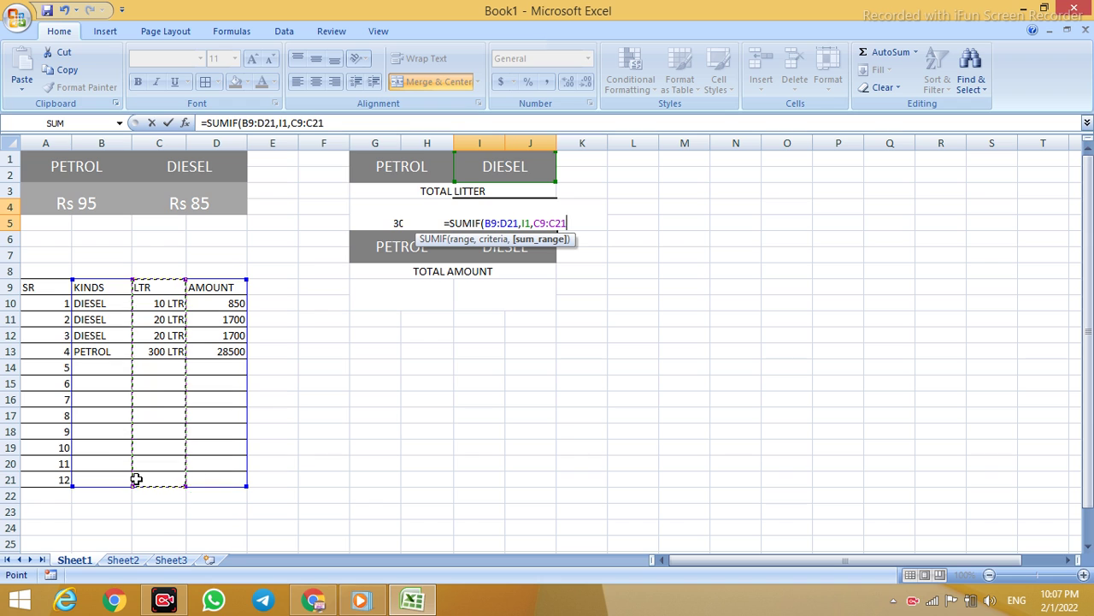
pyautogui.press('Return')
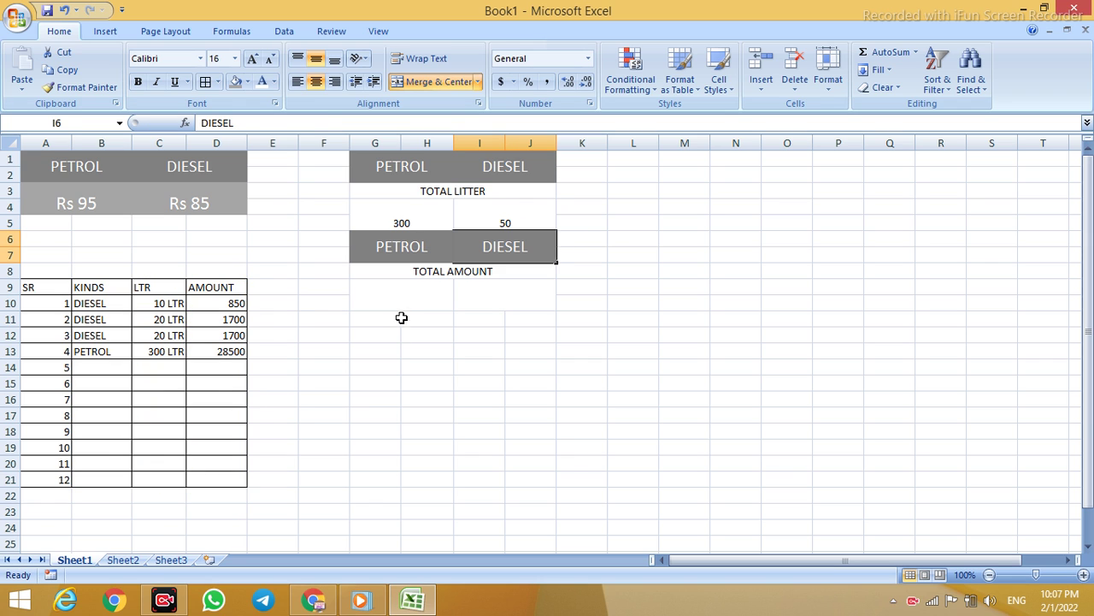
# Enter =SUMIF(B9:D21,G6,D9:D21) in G9 to total petrol amounts
pyautogui.click(400, 301)
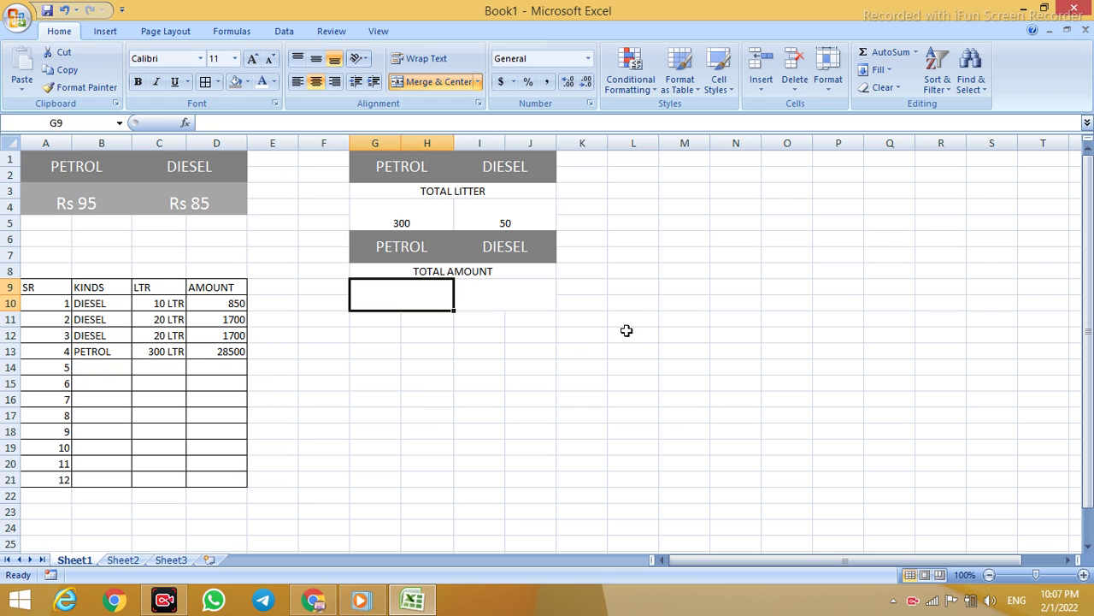
pyautogui.write('=SUMIF(')
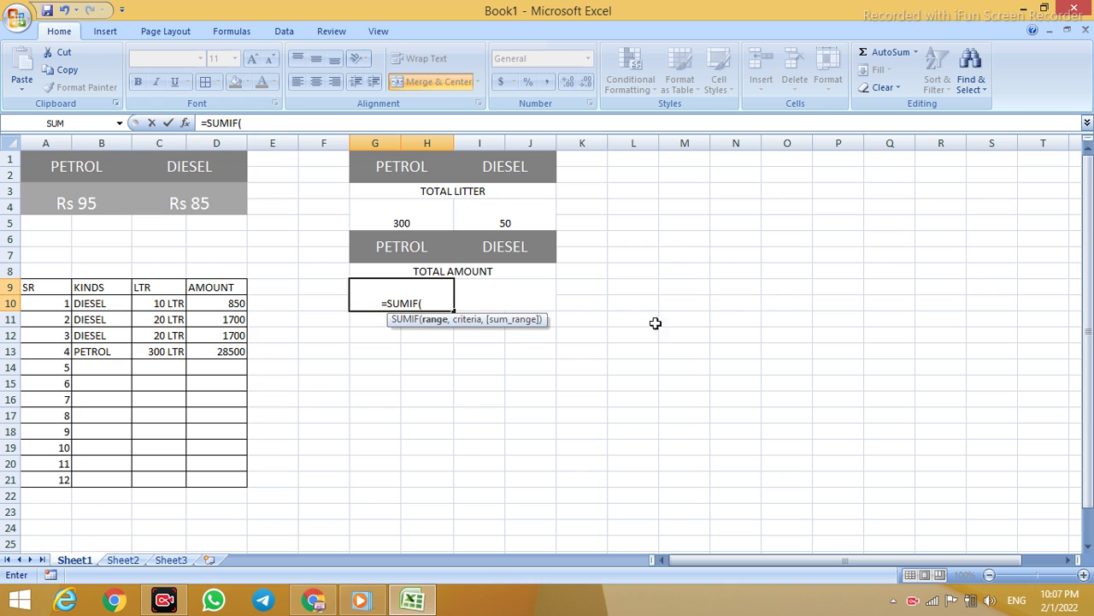
pyautogui.moveTo(91, 291); pyautogui.dragTo(257, 473)
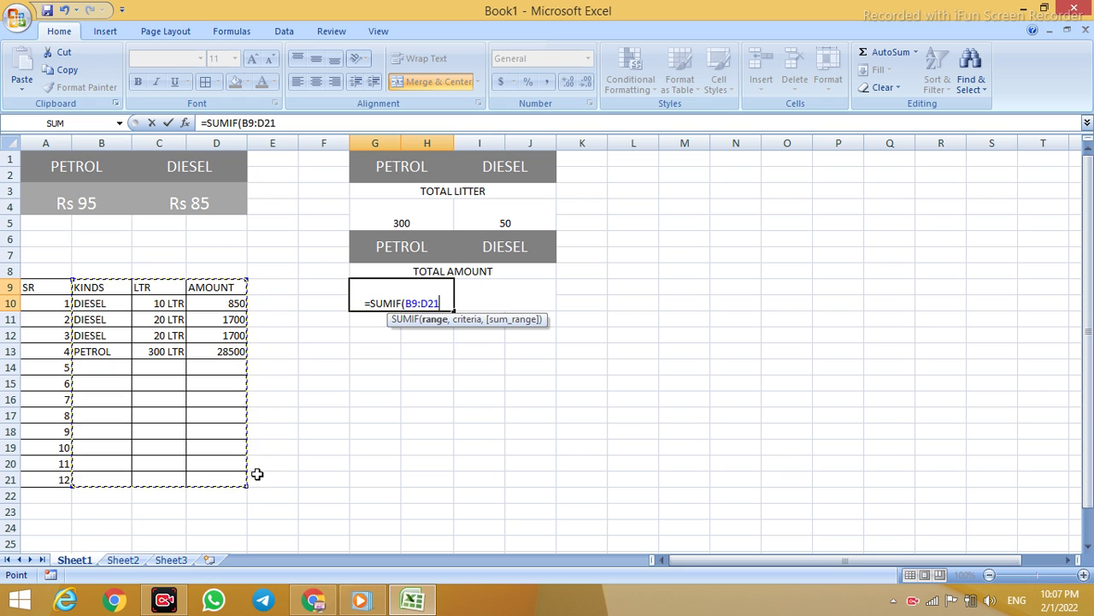
pyautogui.write(',')
pyautogui.click(406, 243)
pyautogui.write(',')
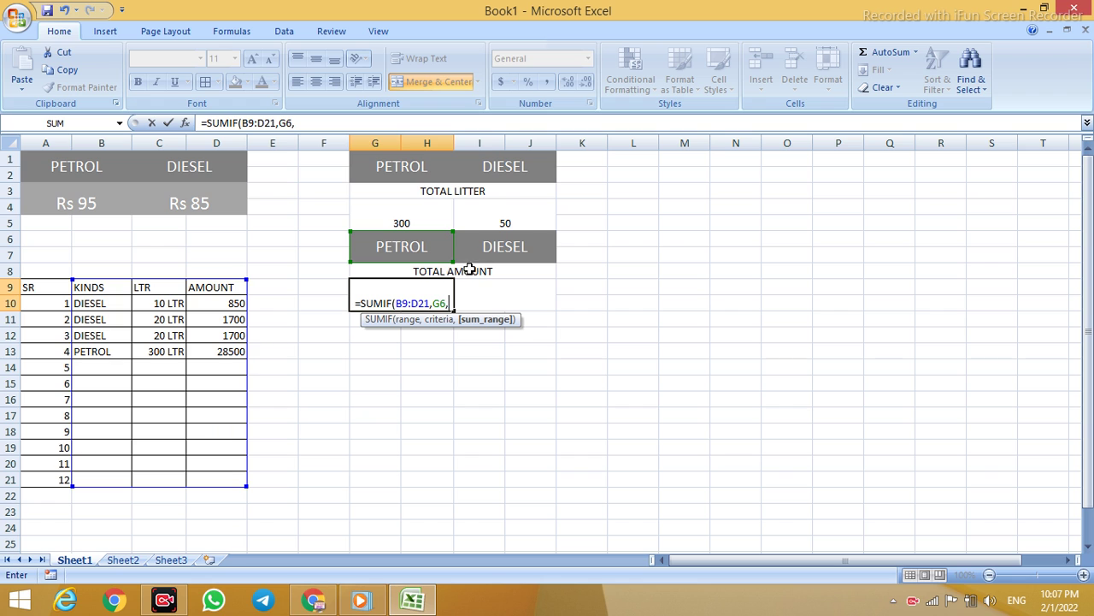
pyautogui.moveTo(214, 289); pyautogui.dragTo(202, 477)
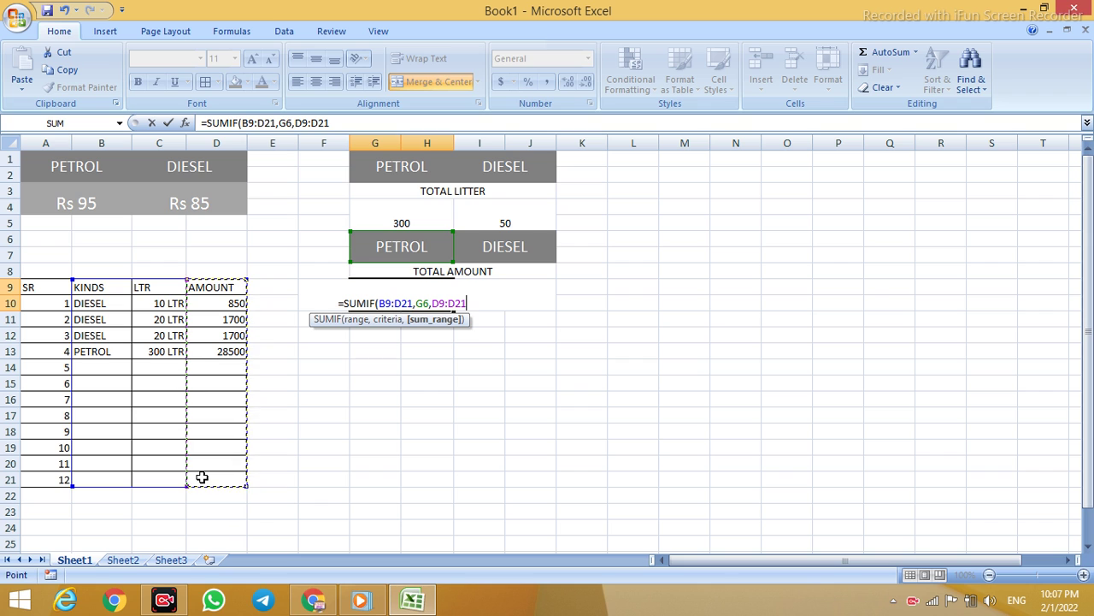
pyautogui.press('Return')
# Enter =SUMIF(B9:D21,I6,D9:D21) in I9 to total diesel amounts
pyautogui.click(493, 300)
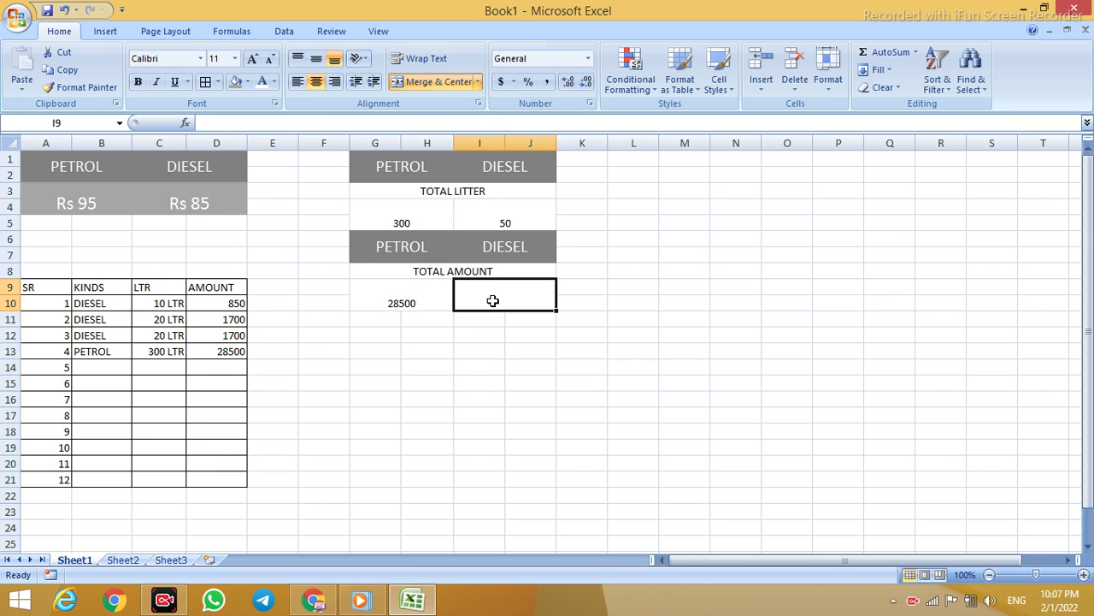
pyautogui.write('=SUM')
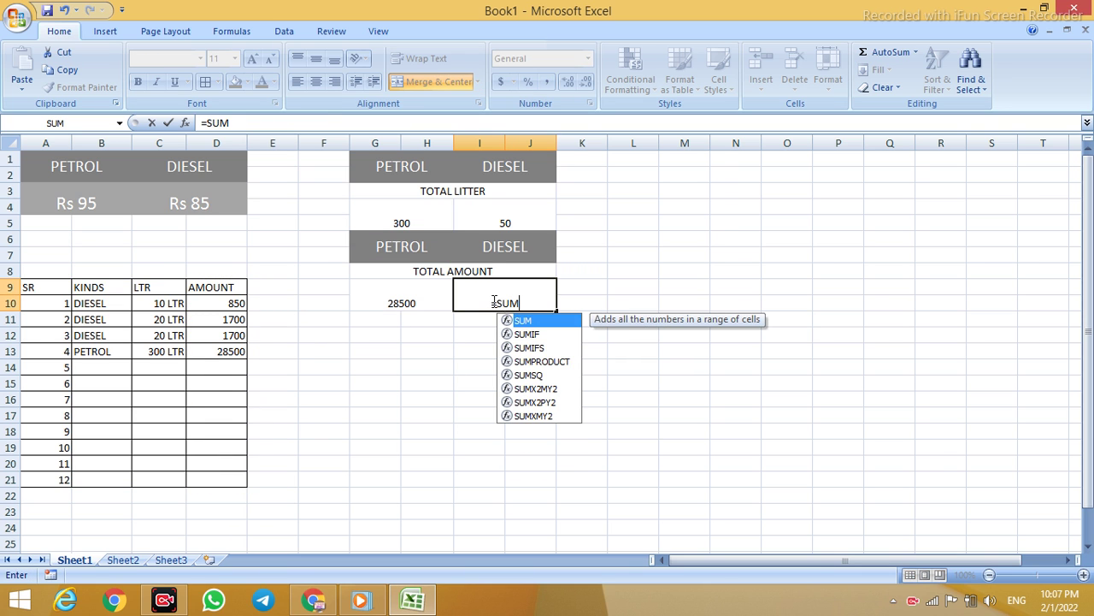
pyautogui.write('IF(')
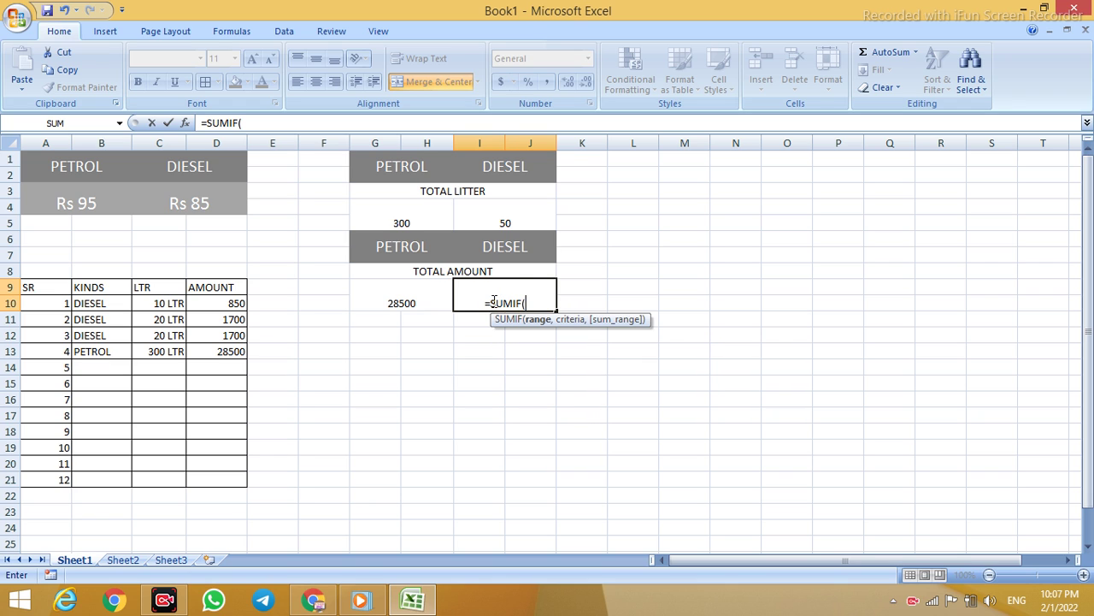
pyautogui.moveTo(91, 289); pyautogui.dragTo(200, 477)
pyautogui.write(',')
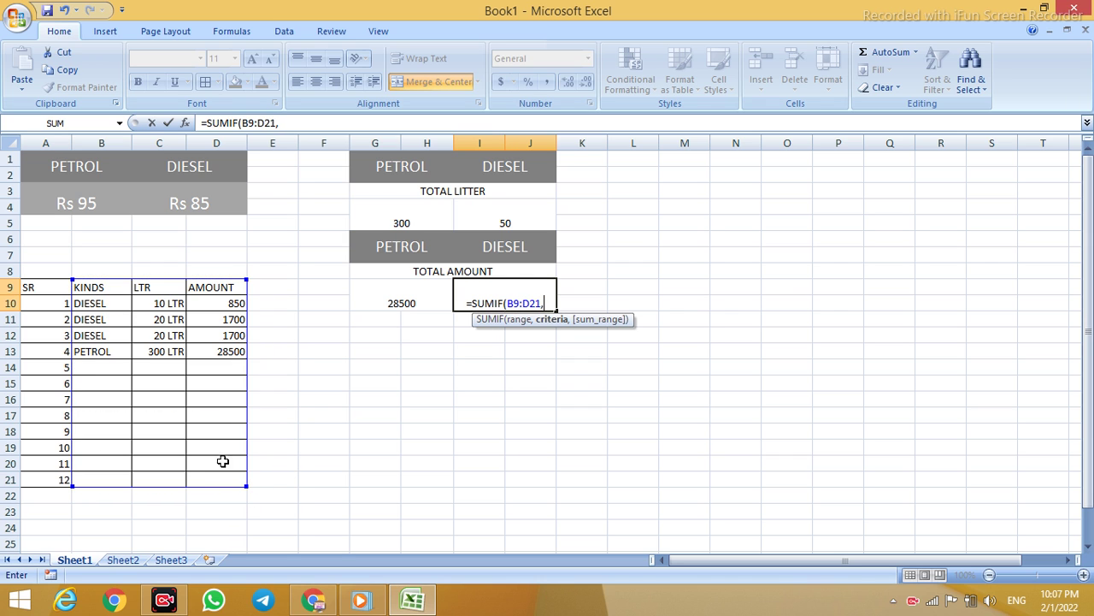
pyautogui.click(513, 248)
pyautogui.write(',')
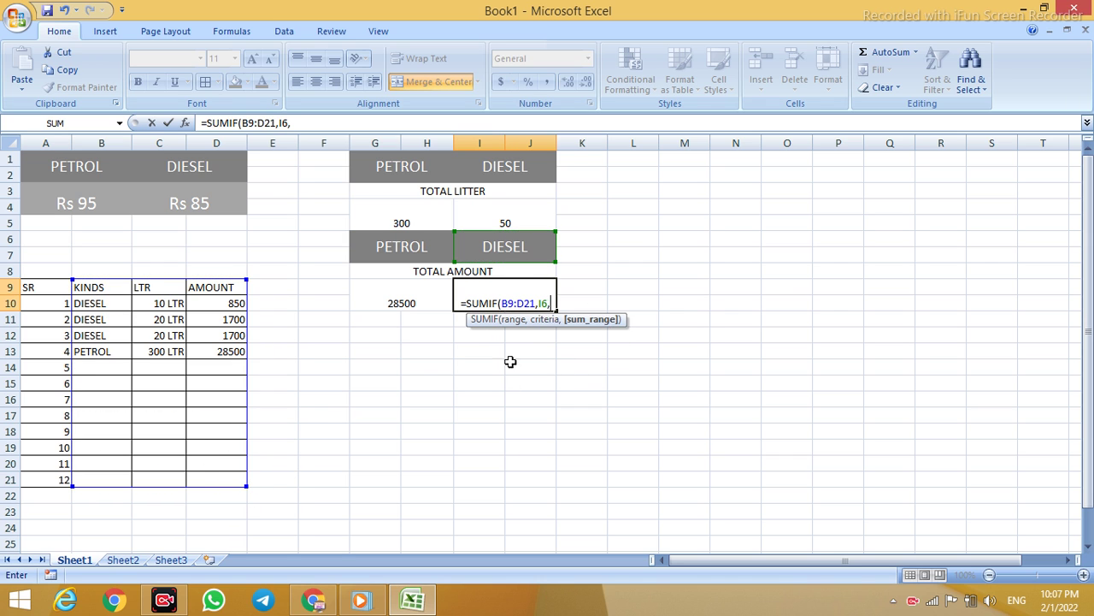
pyautogui.moveTo(216, 288); pyautogui.dragTo(213, 480)
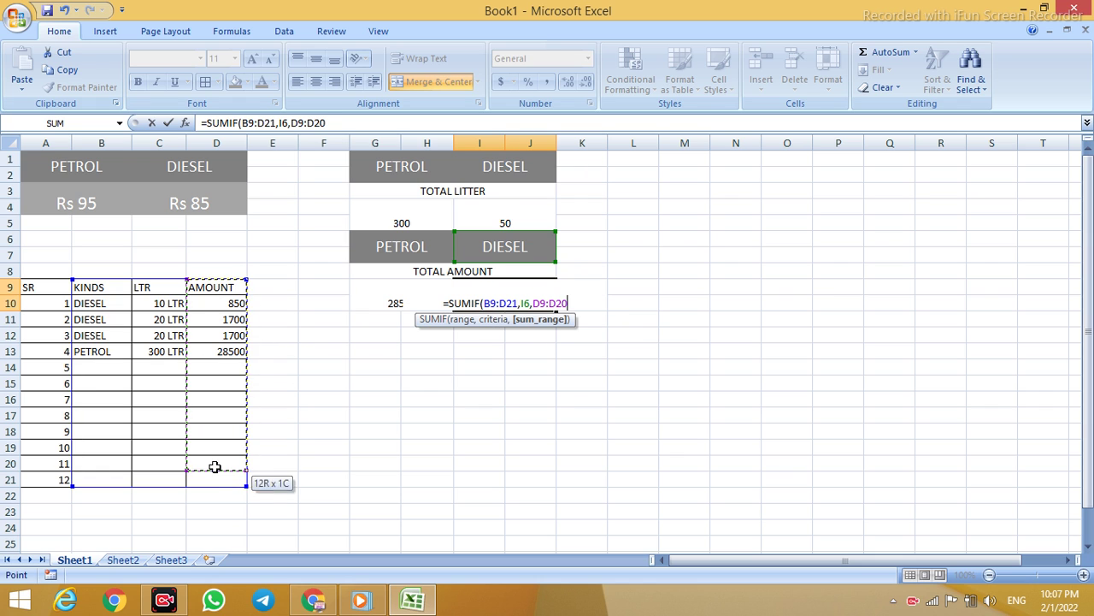
pyautogui.press('Return')
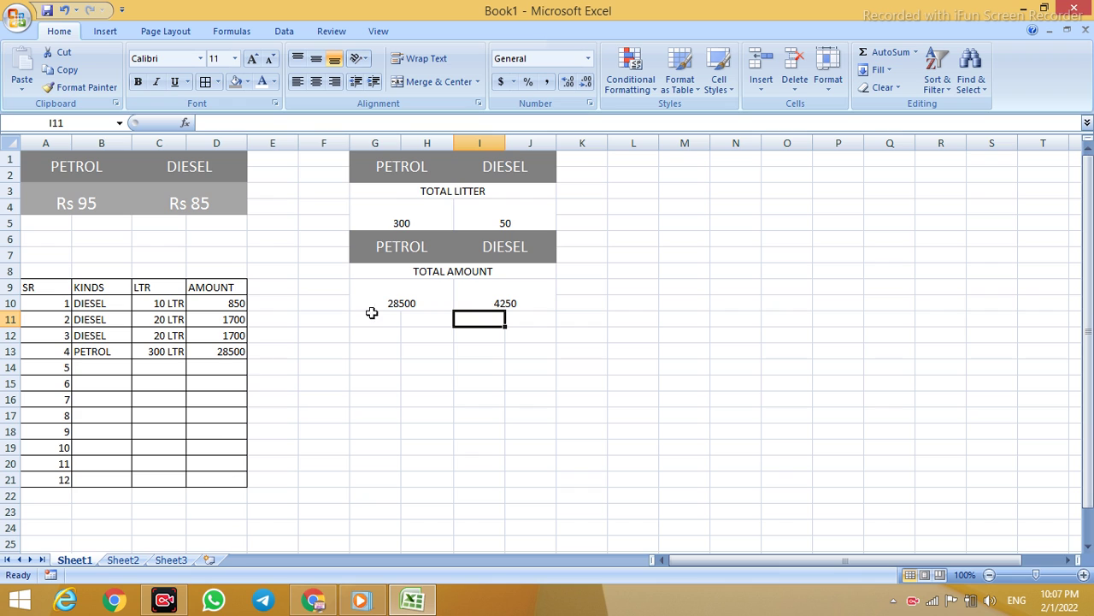
# Style the TOTAL LITTER heading with larger bold white text on a grey fill
pyautogui.click(409, 191)
pyautogui.click(252, 58)
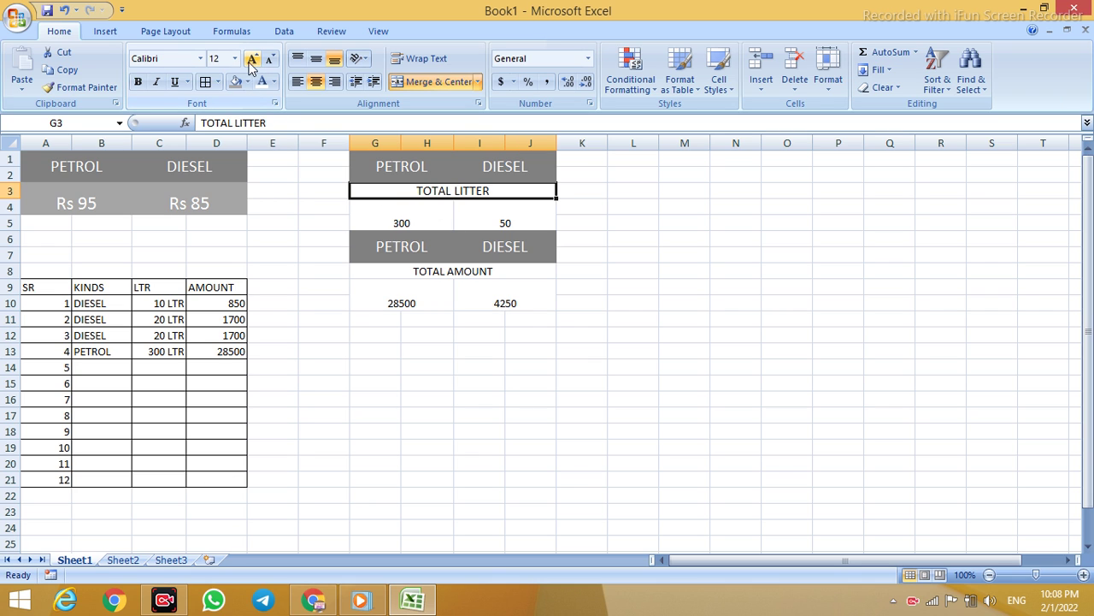
pyautogui.click(262, 81)
pyautogui.click(236, 84)
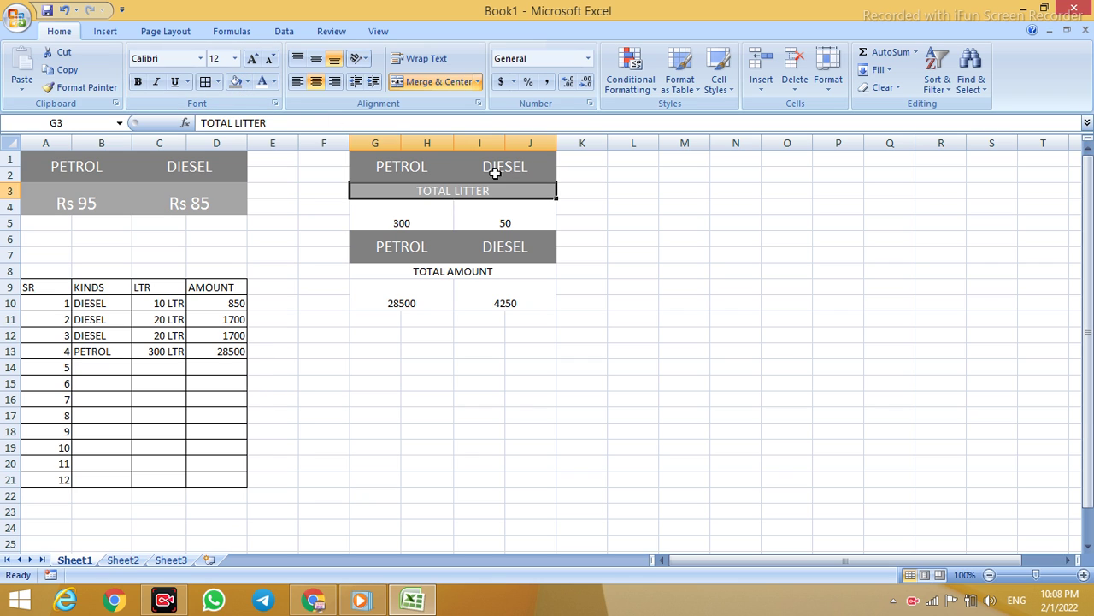
pyautogui.click(138, 81)
pyautogui.click(650, 223)
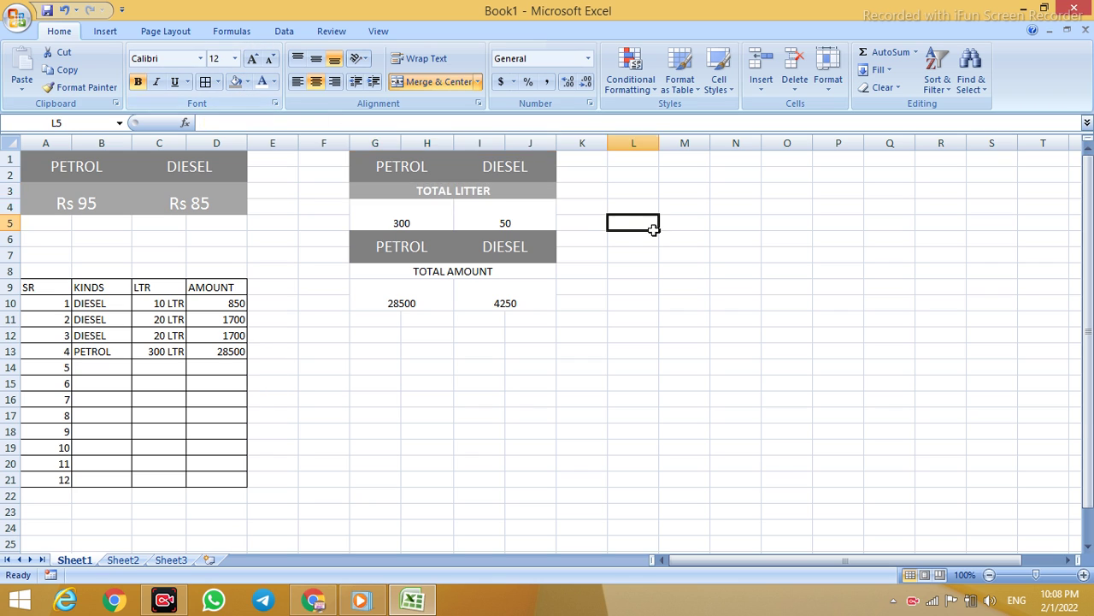
# Apply the grey Rs price-cell styling to both litre totals and both amount totals
pyautogui.moveTo(393, 221); pyautogui.dragTo(488, 218)
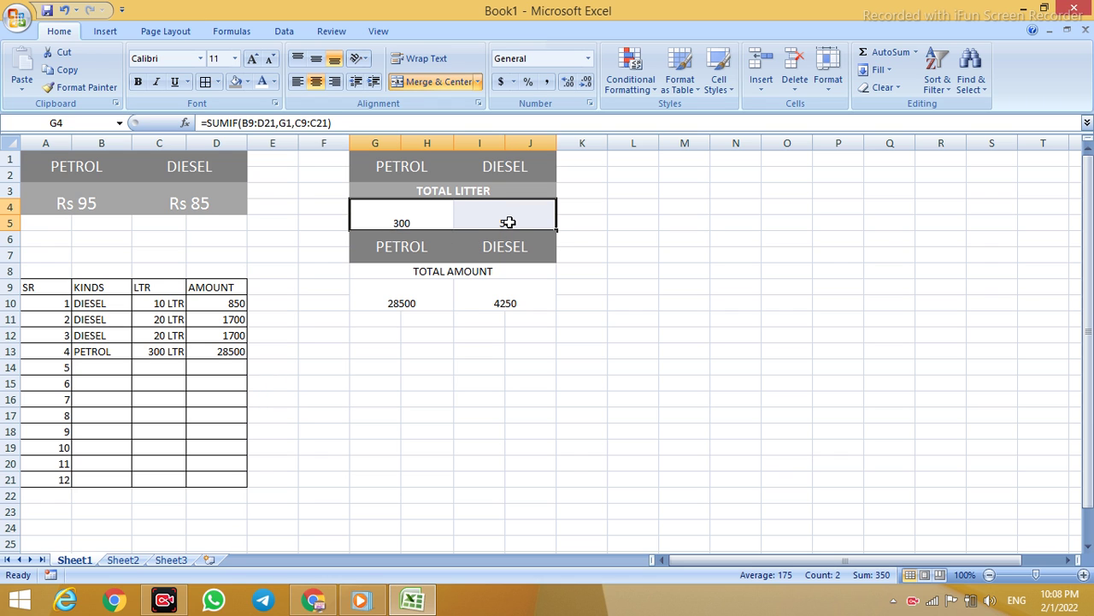
pyautogui.click(80, 200)
pyautogui.click(76, 87)
pyautogui.click(435, 218)
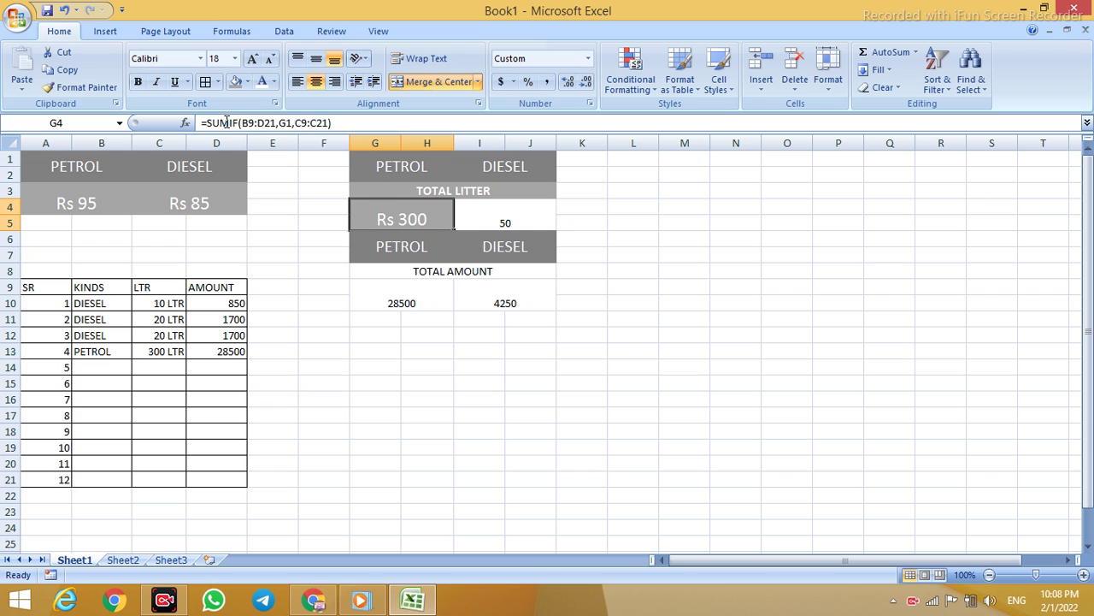
pyautogui.click(80, 87)
pyautogui.click(501, 215)
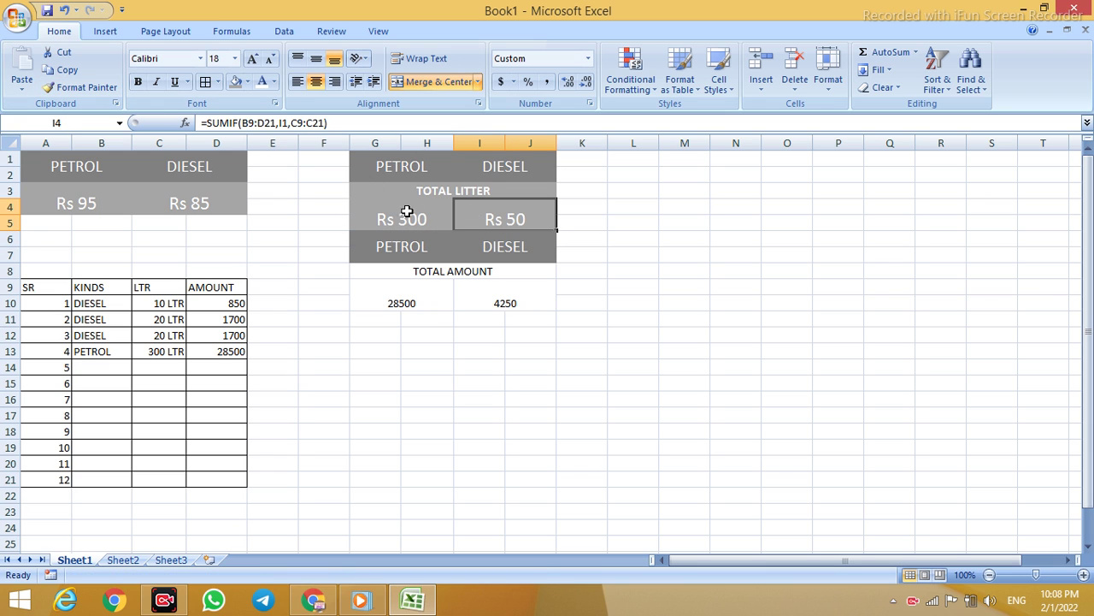
pyautogui.click(398, 211)
pyautogui.click(81, 87)
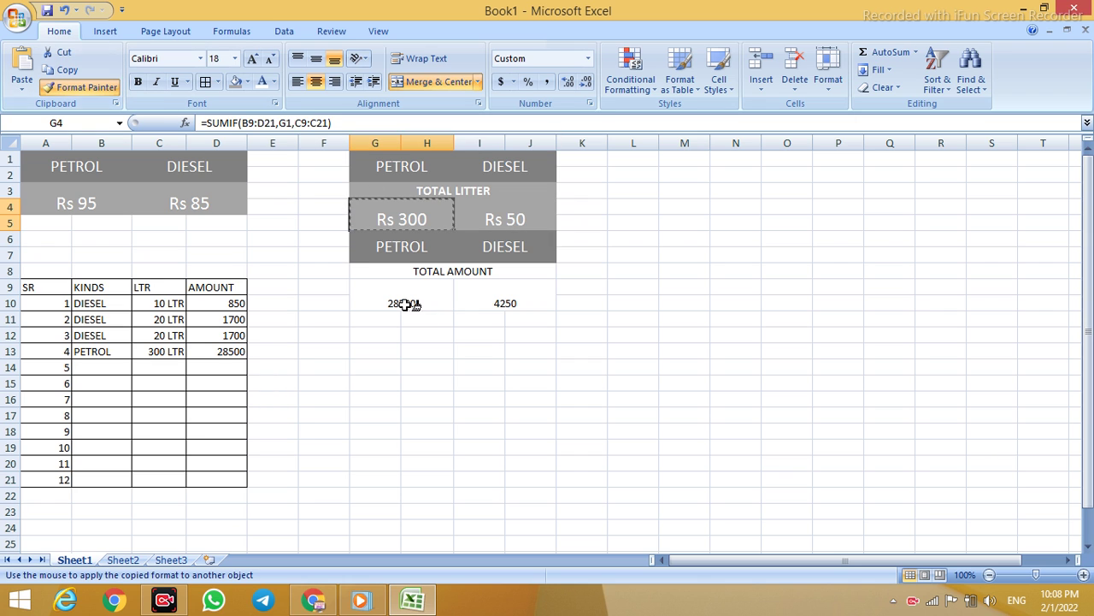
pyautogui.moveTo(395, 295); pyautogui.dragTo(513, 299)
pyautogui.click(685, 316)
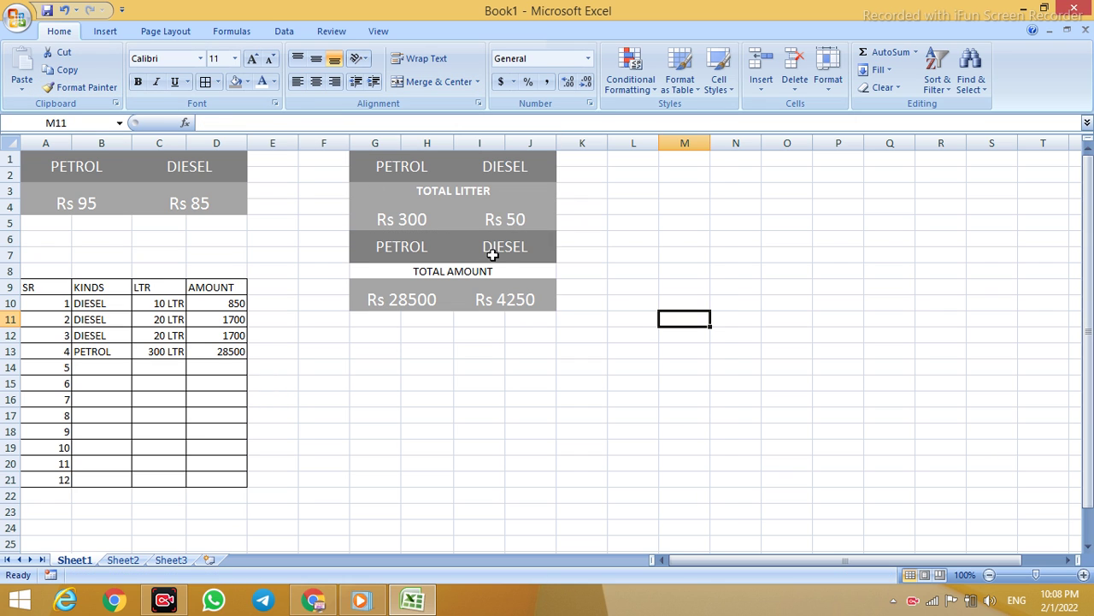
# Copy the TOTAL LITTER heading style onto the TOTAL AMOUNT heading
pyautogui.click(461, 188)
pyautogui.click(81, 88)
pyautogui.click(428, 271)
pyautogui.click(641, 303)
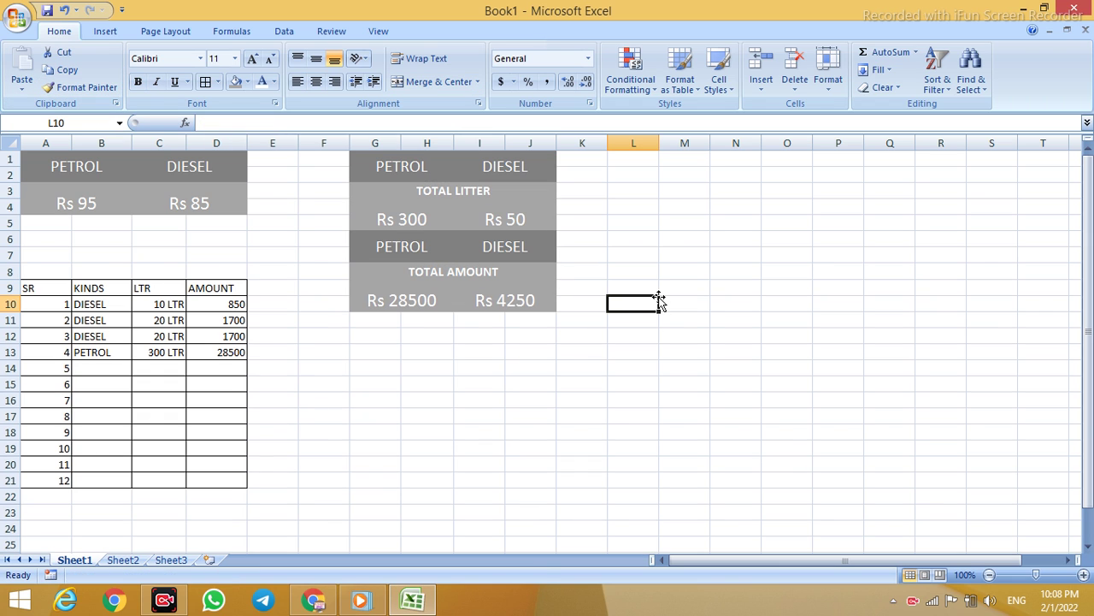
pyautogui.click(111, 368)
# Log a DIESEL purchase of 1 LTR in row 14 and check the diesel SUMIF total
pyautogui.click(139, 368)
pyautogui.click(111, 391)
pyautogui.click(170, 372)
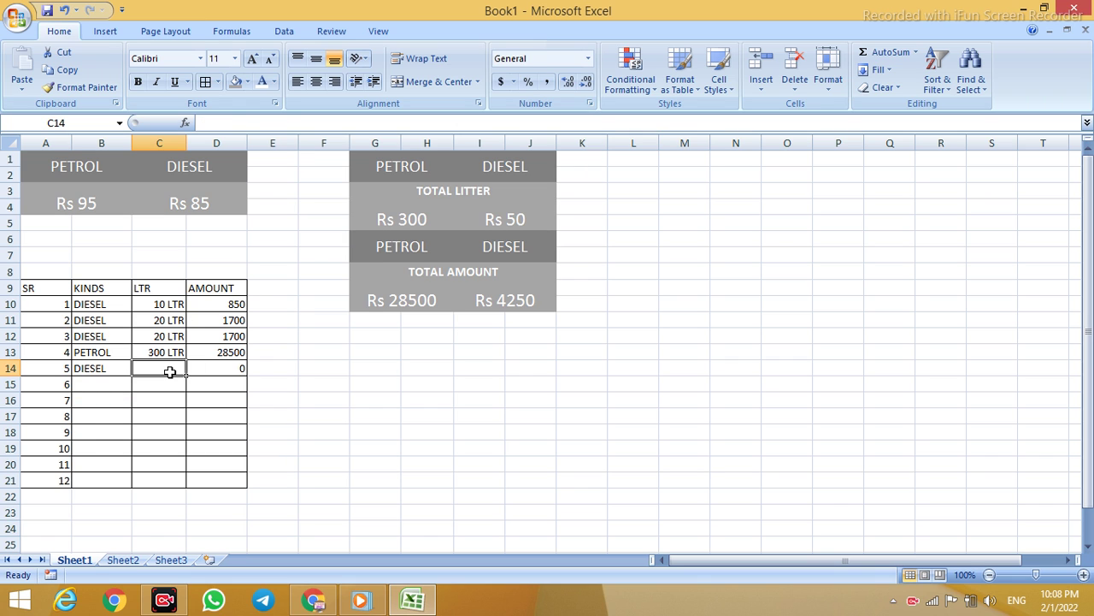
pyautogui.write('1')
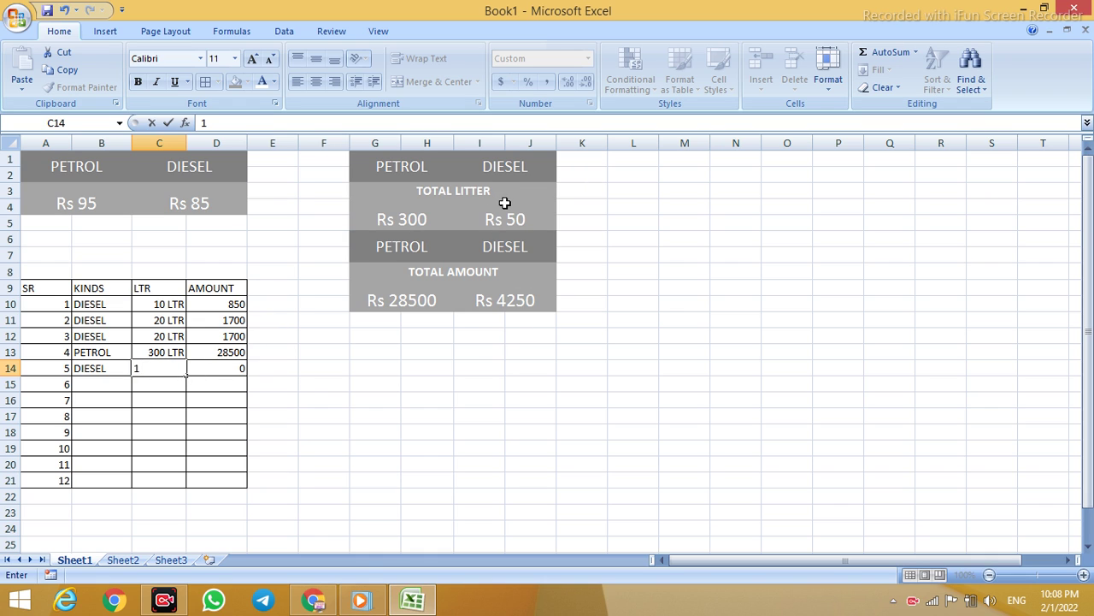
pyautogui.click(682, 323)
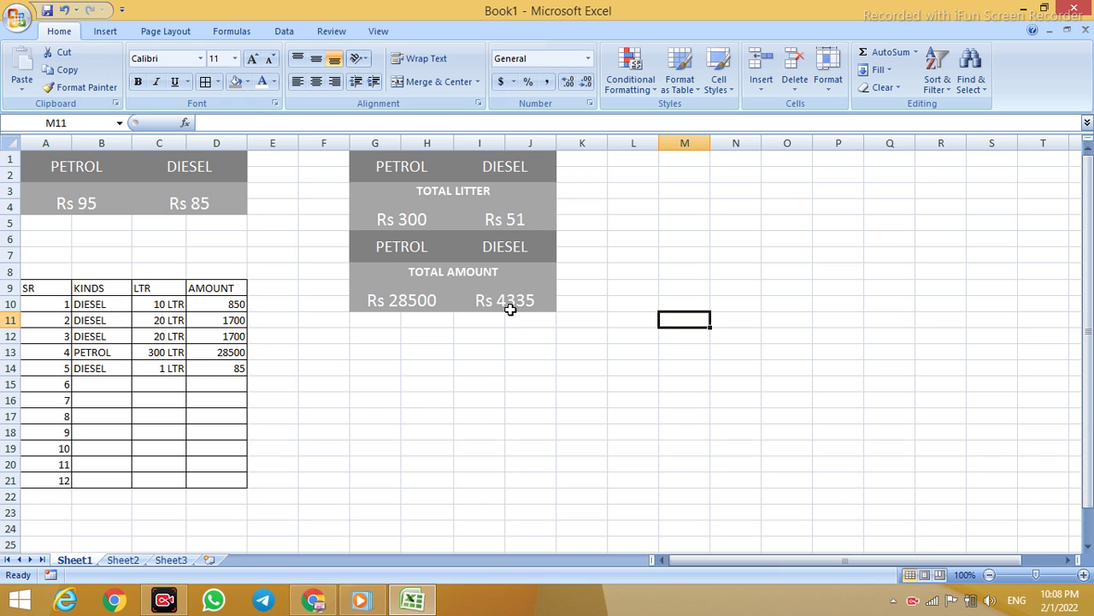
pyautogui.click(434, 191)
pyautogui.click(671, 238)
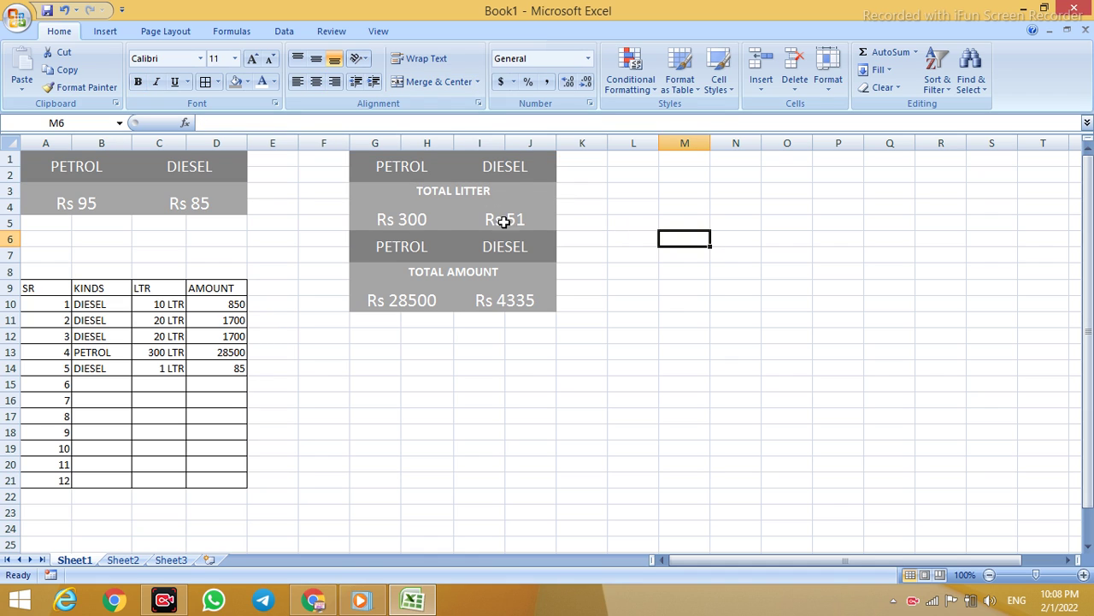
pyautogui.click(502, 339)
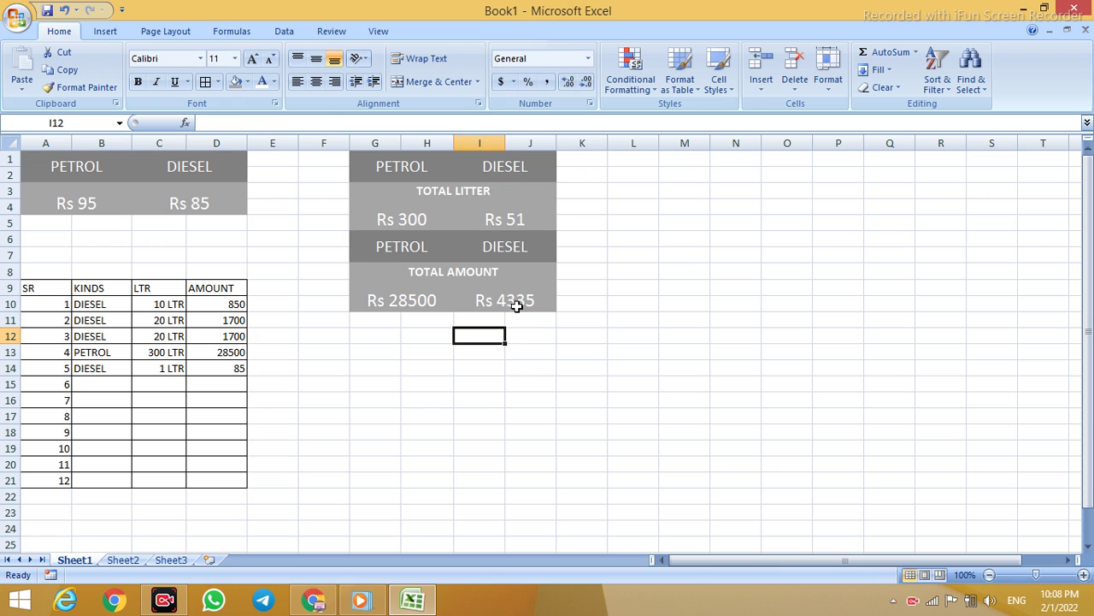
pyautogui.click(517, 306)
# Log a DIESEL purchase of 2 LTR in row 15
pyautogui.click(103, 386)
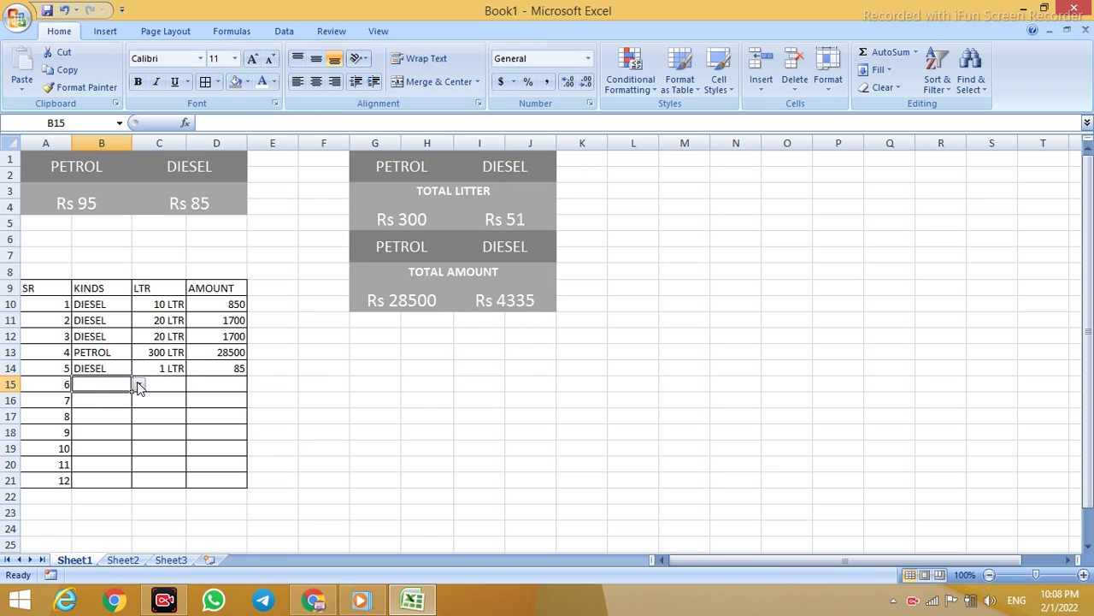
pyautogui.click(137, 384)
pyautogui.click(108, 408)
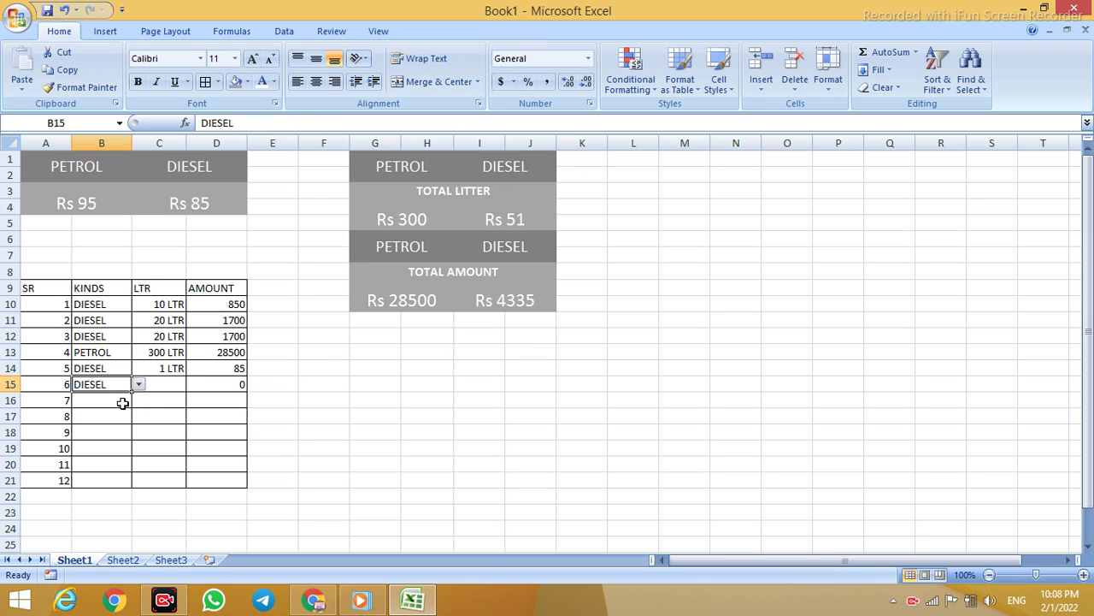
pyautogui.click(169, 384)
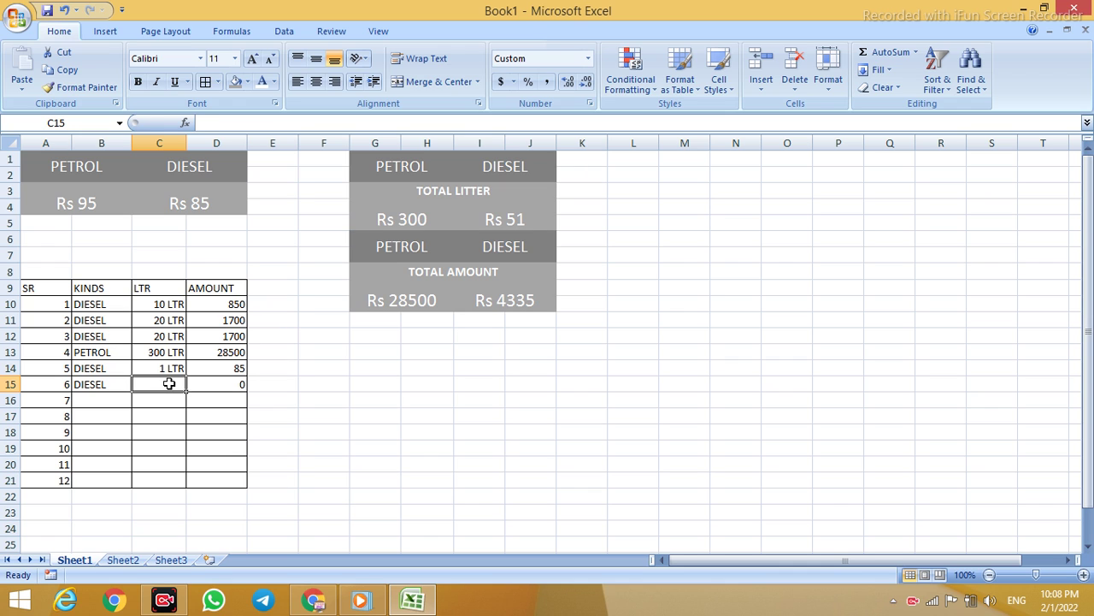
pyautogui.write('2')
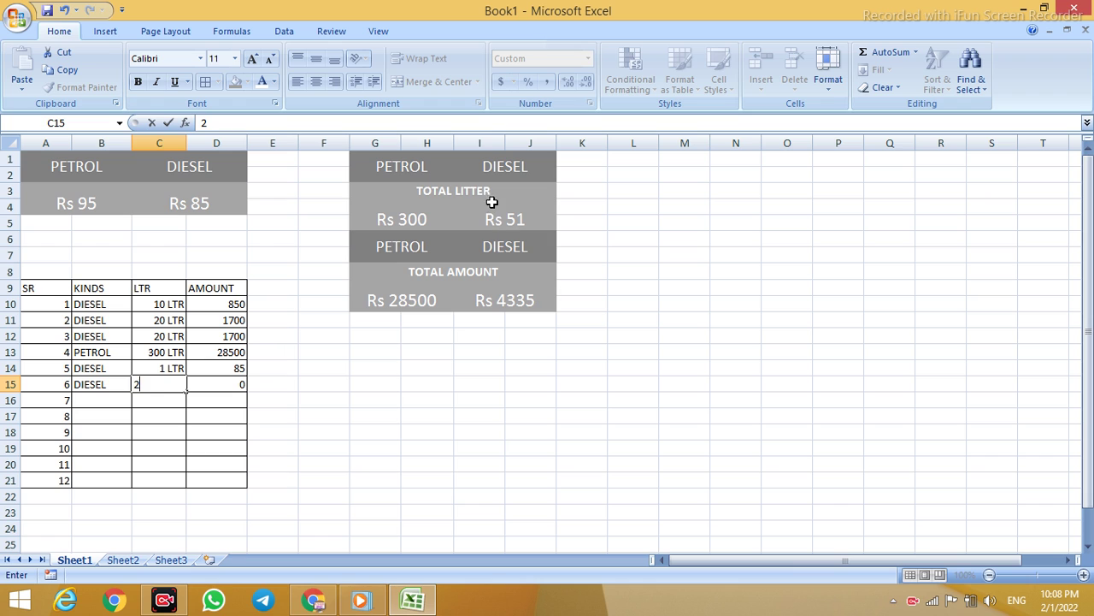
pyautogui.click(672, 253)
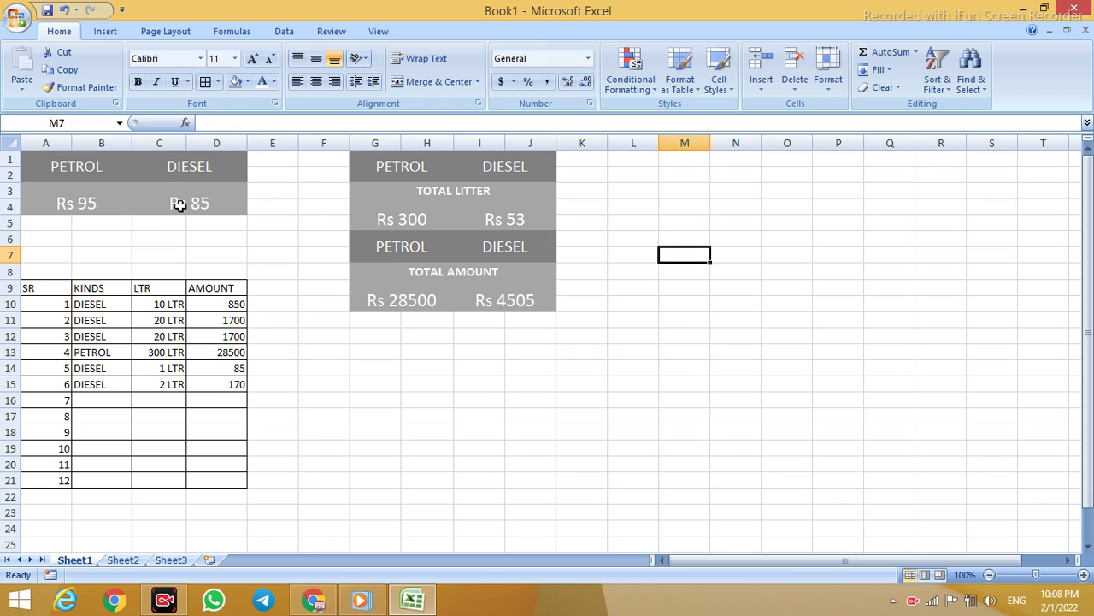
# Lower the named diesel price to 81 so diesel amounts recalculate
pyautogui.click(242, 211)
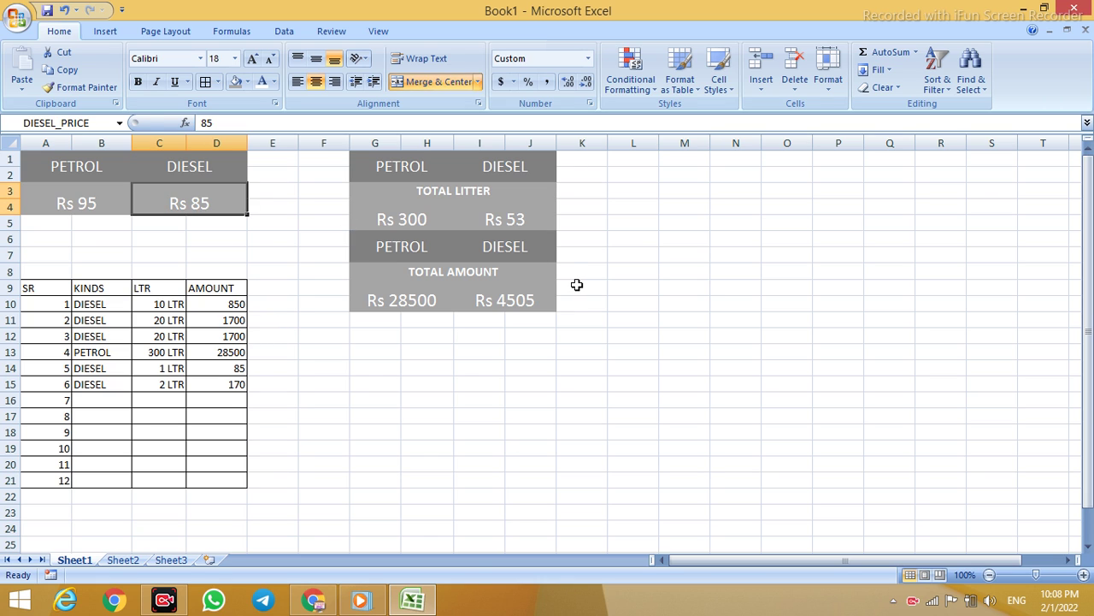
pyautogui.write('81')
pyautogui.click(852, 348)
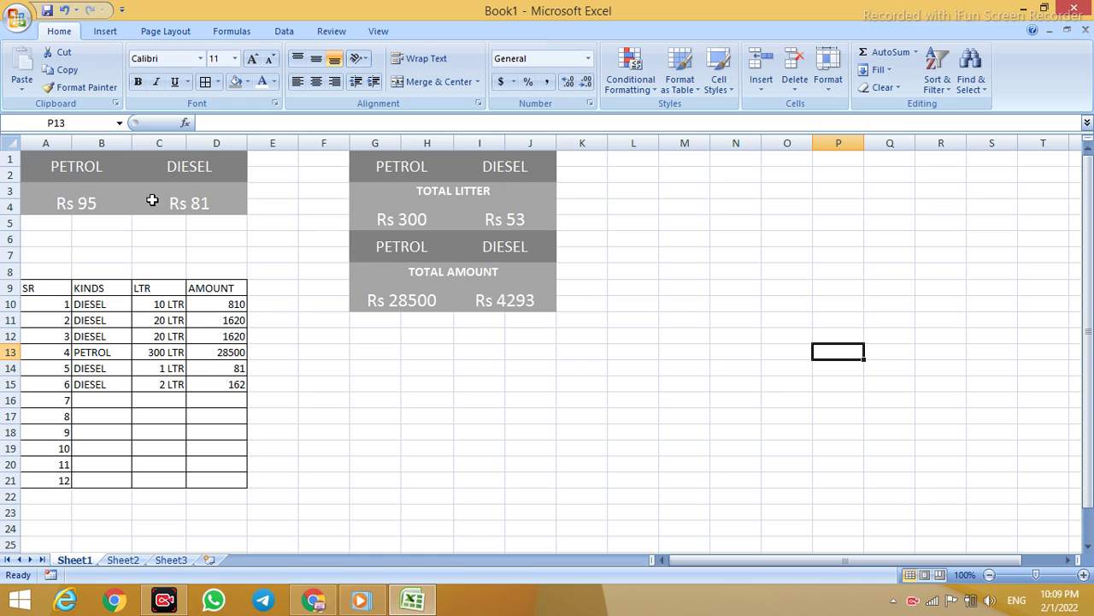
pyautogui.click(492, 394)
# Enter the labels IF in G13 and SUMIF in G14
pyautogui.click(359, 354)
pyautogui.write('IF')
pyautogui.press('Return')
pyautogui.write('SUMI')
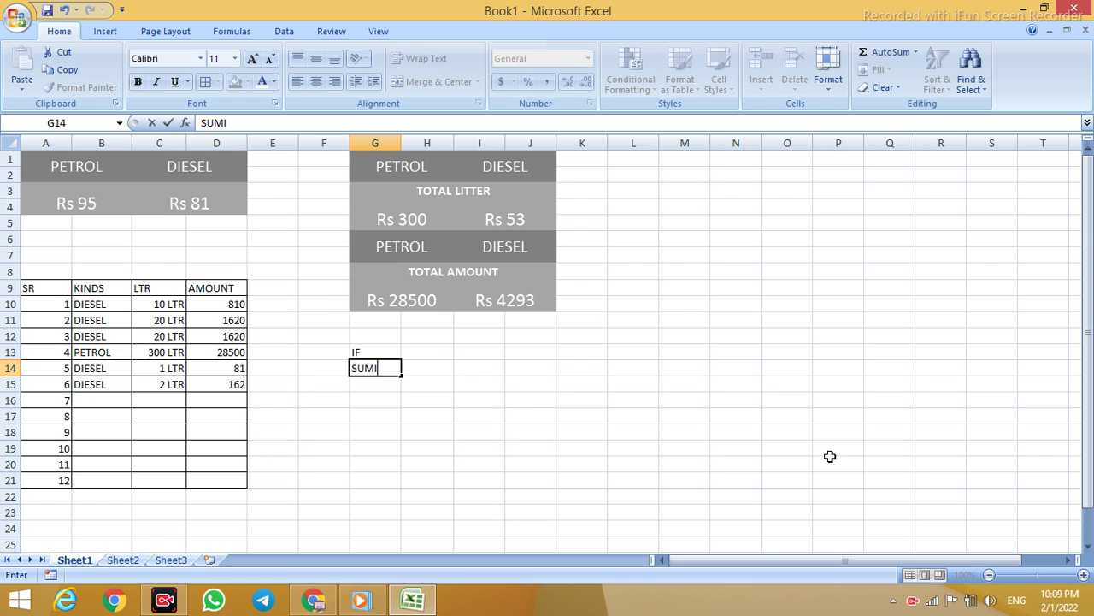
pyautogui.click(562, 396)
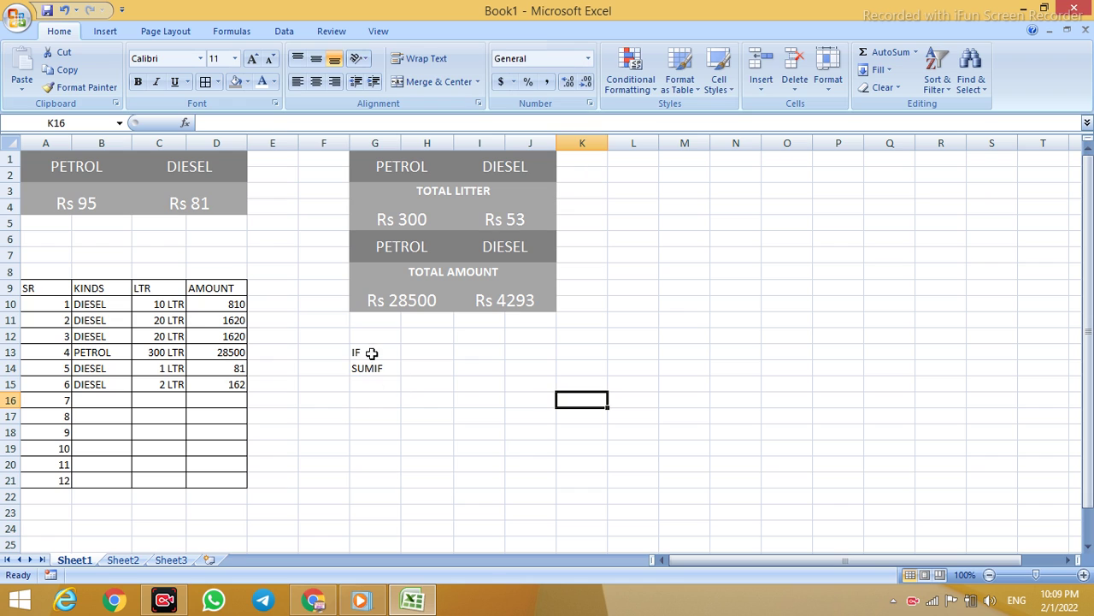
pyautogui.moveTo(373, 351); pyautogui.dragTo(379, 368)
pyautogui.click(537, 381)
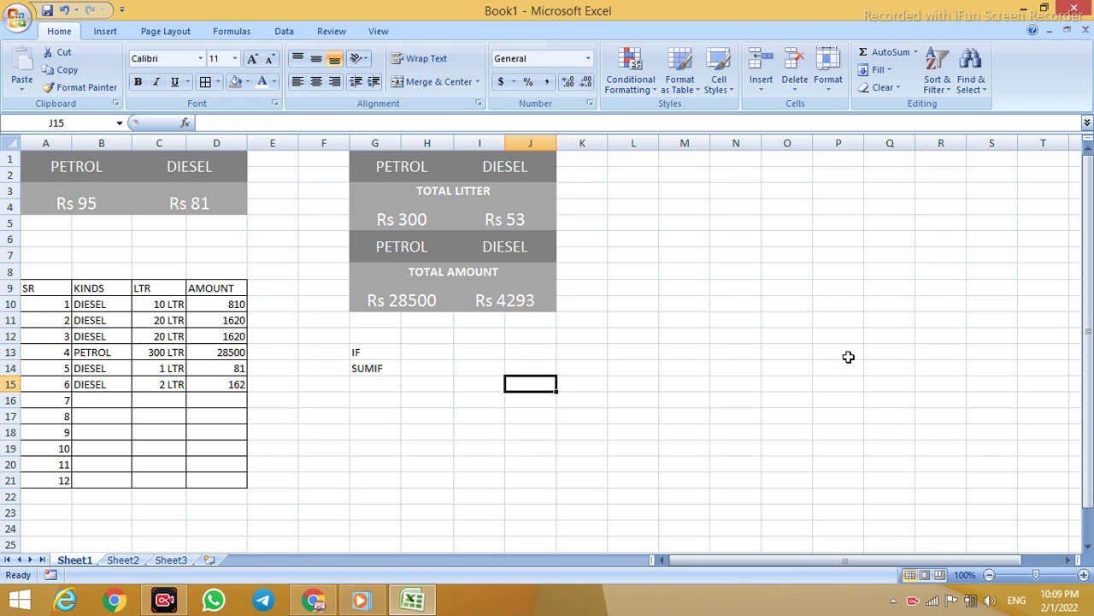
pyautogui.click(749, 285)
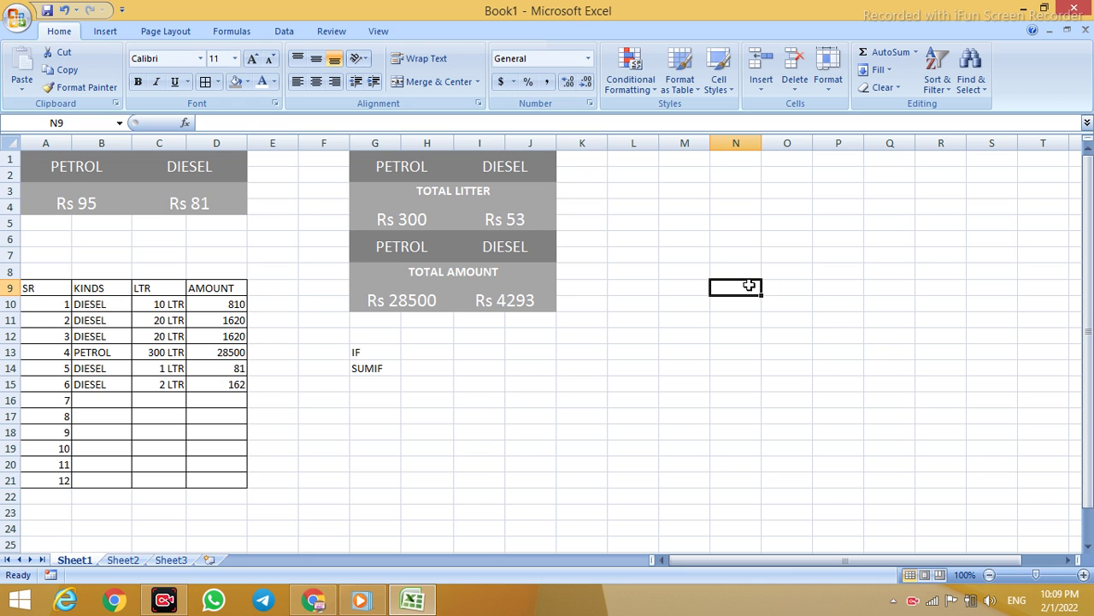
pyautogui.click(617, 366)
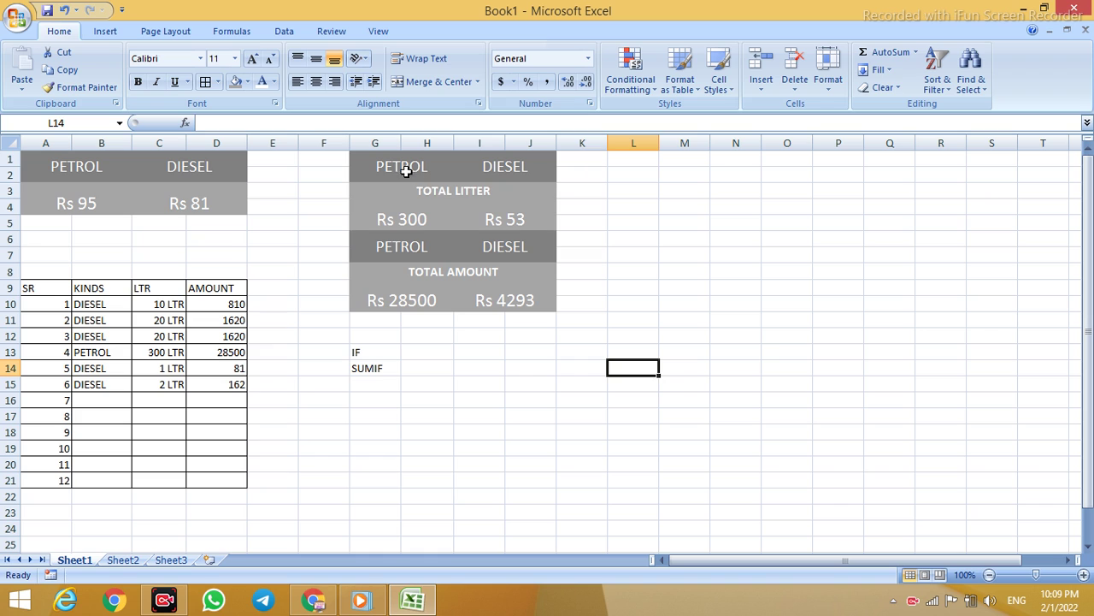